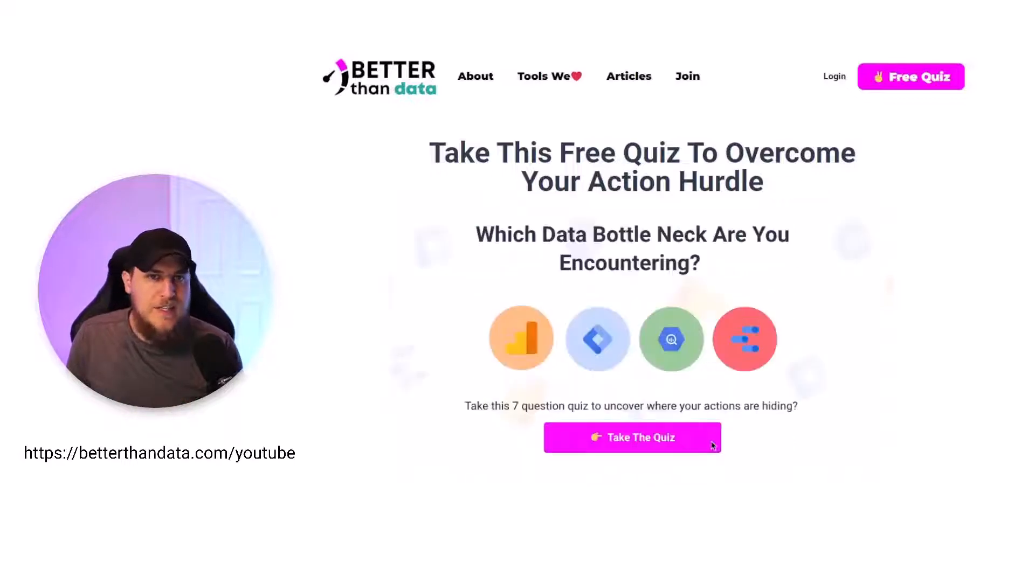
{"action": "left_click", "coordinate": [667, 430]}
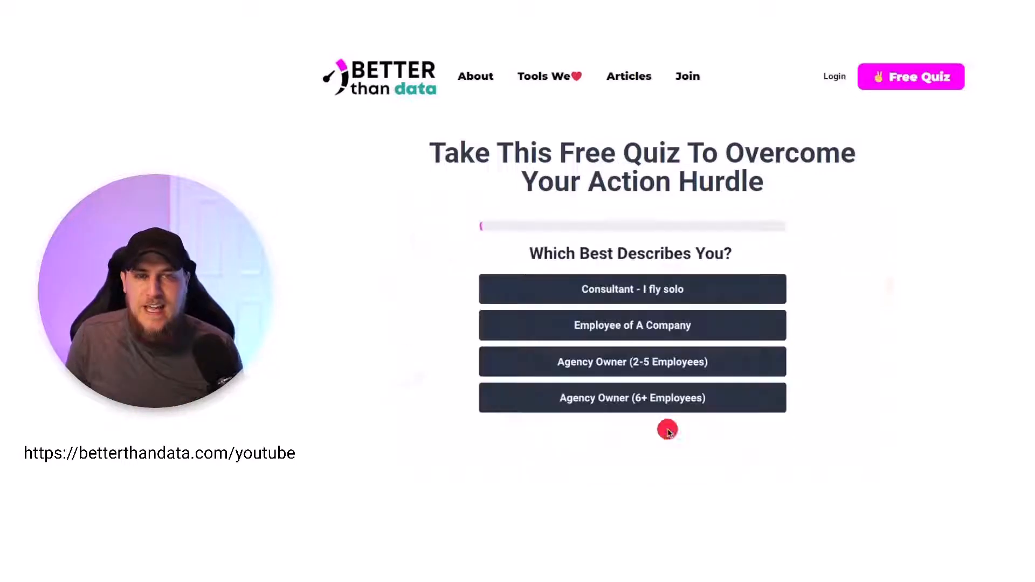
{"action": "left_click", "coordinate": [637, 293]}
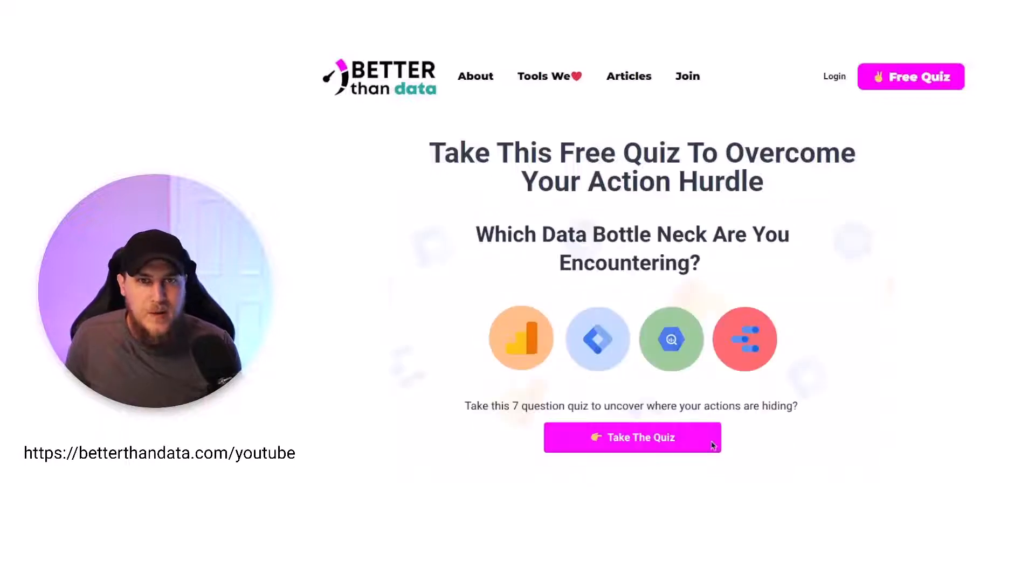
{"action": "left_click", "coordinate": [667, 430]}
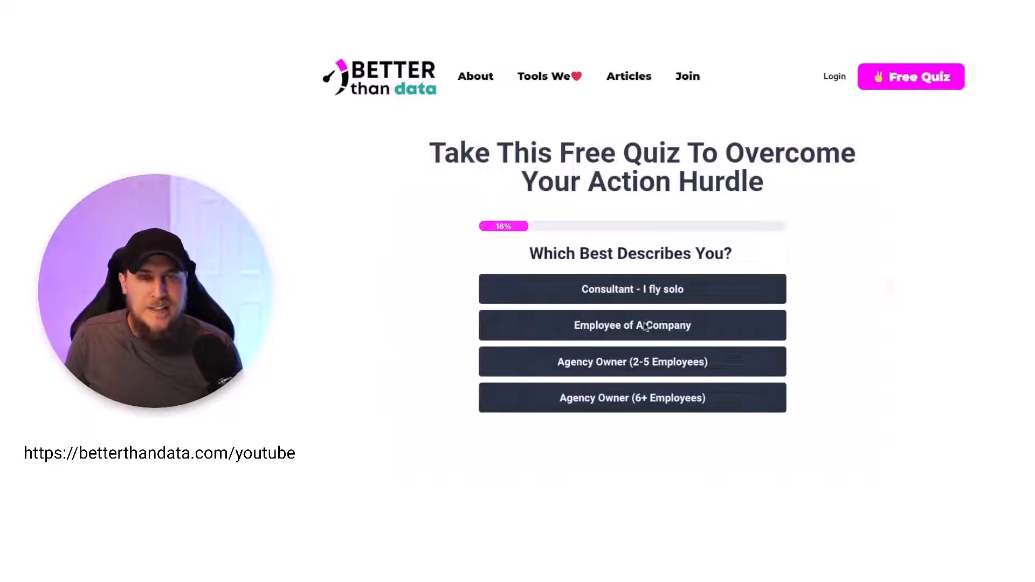
{"action": "left_click", "coordinate": [638, 295]}
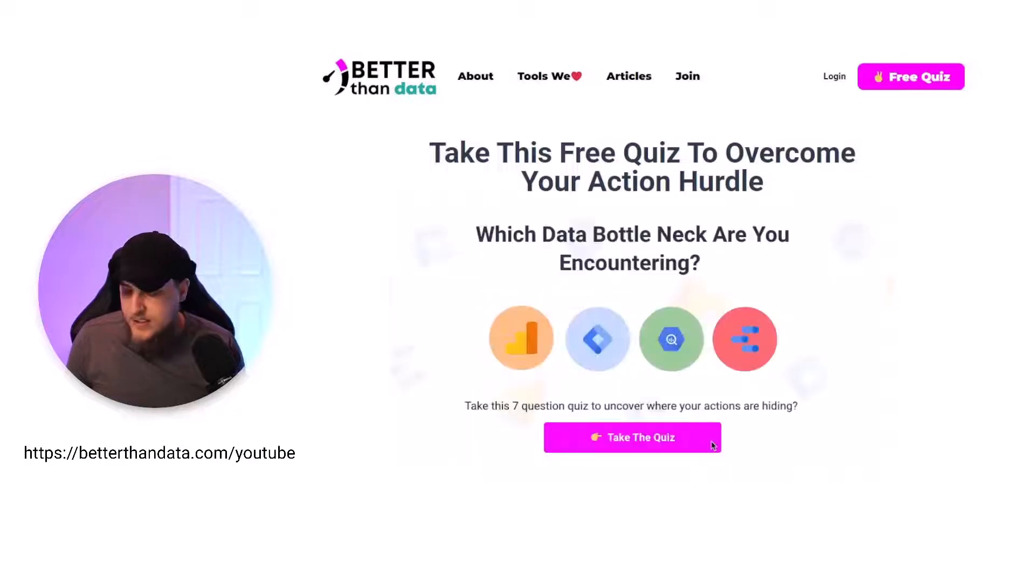
{"action": "left_click", "coordinate": [667, 430]}
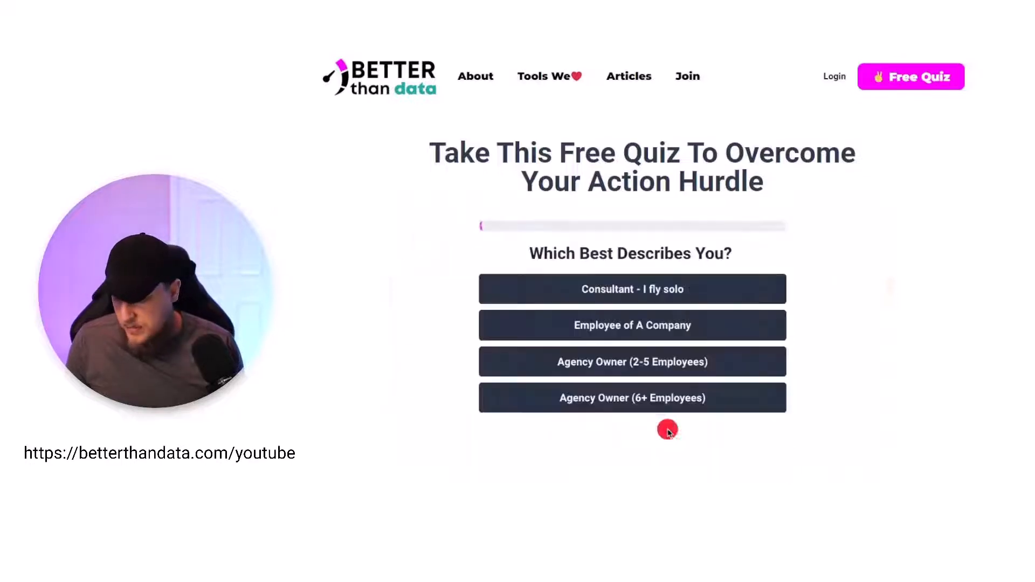
{"action": "left_click", "coordinate": [636, 291]}
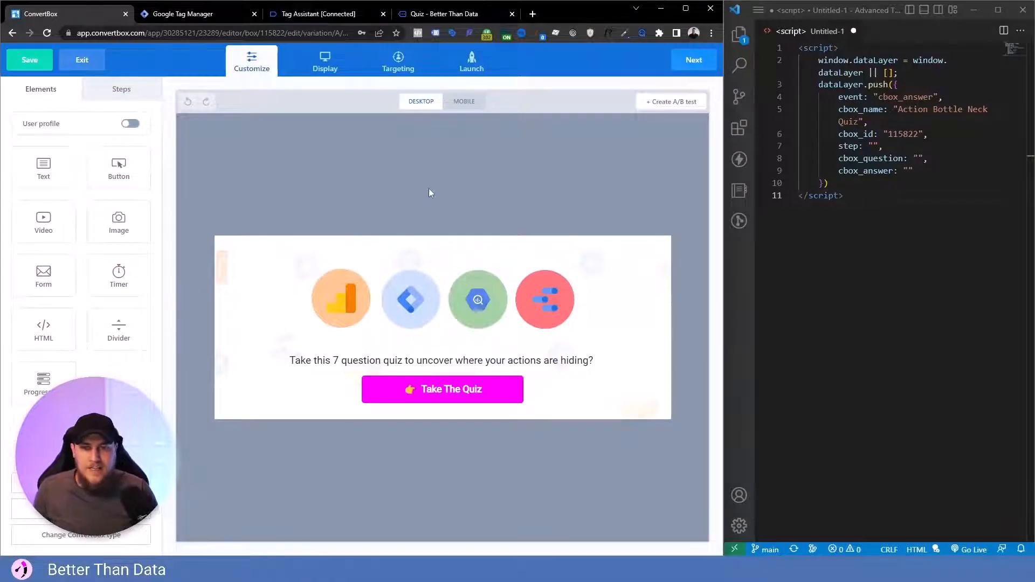
Step: Examine the dataLayer script's event, cbox_name, cbox_id, step, question and answer fields, and compare the ID with the quiz editor's URL
{"action": "left_click", "coordinate": [847, 196]}
{"action": "mouse_move", "coordinate": [840, 196]}
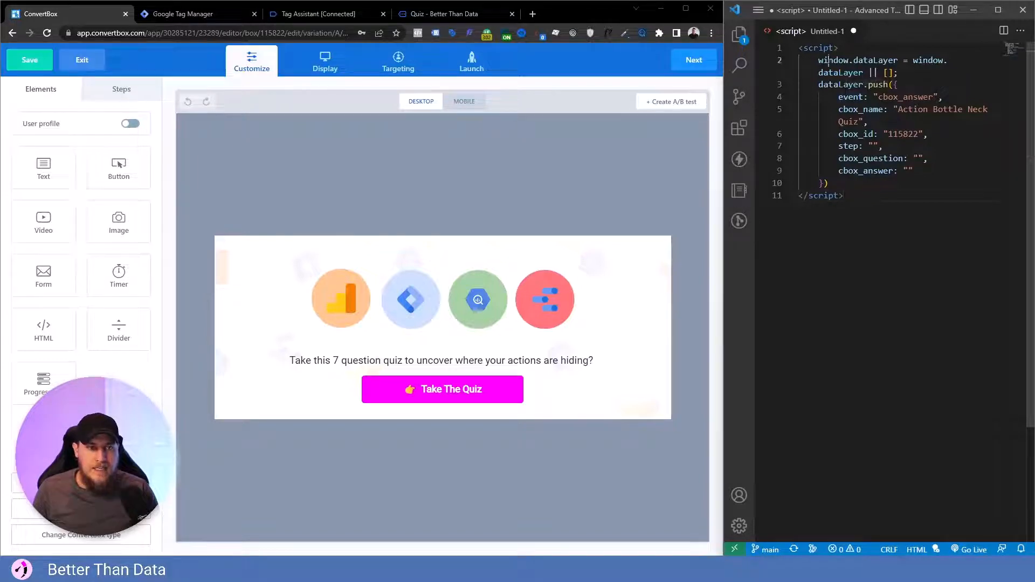
{"action": "left_click_drag", "start_coordinate": [827, 61], "coordinate": [901, 85]}
{"action": "left_click", "coordinate": [804, 47]}
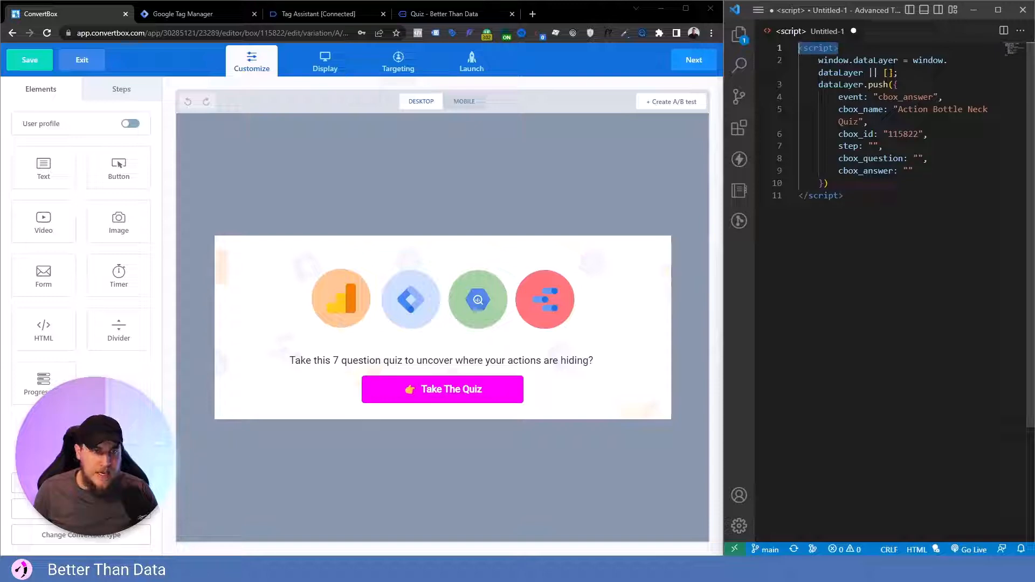
{"action": "left_click_drag", "start_coordinate": [878, 97], "coordinate": [935, 97]}
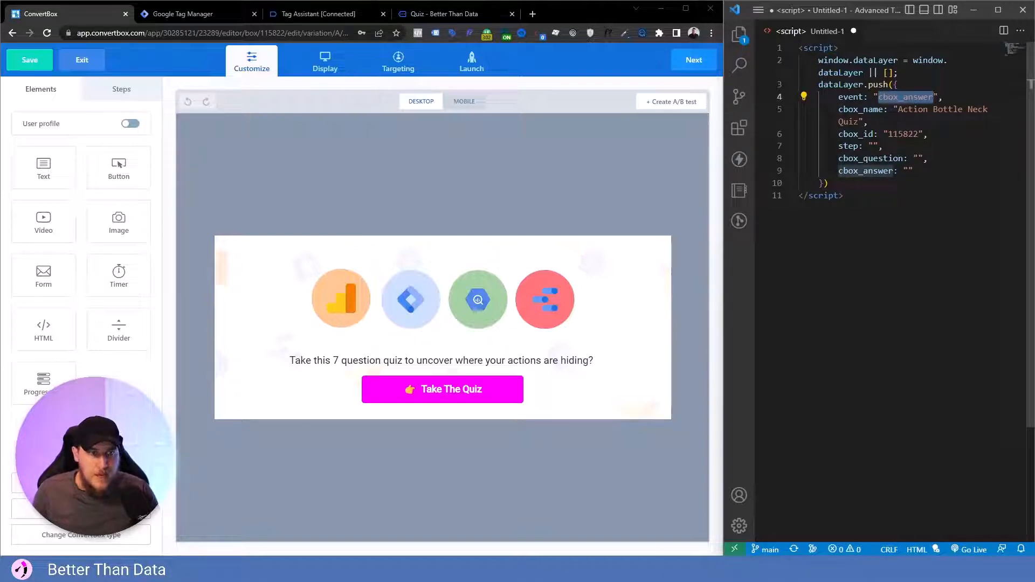
{"action": "left_click_drag", "start_coordinate": [897, 109], "coordinate": [858, 122]}
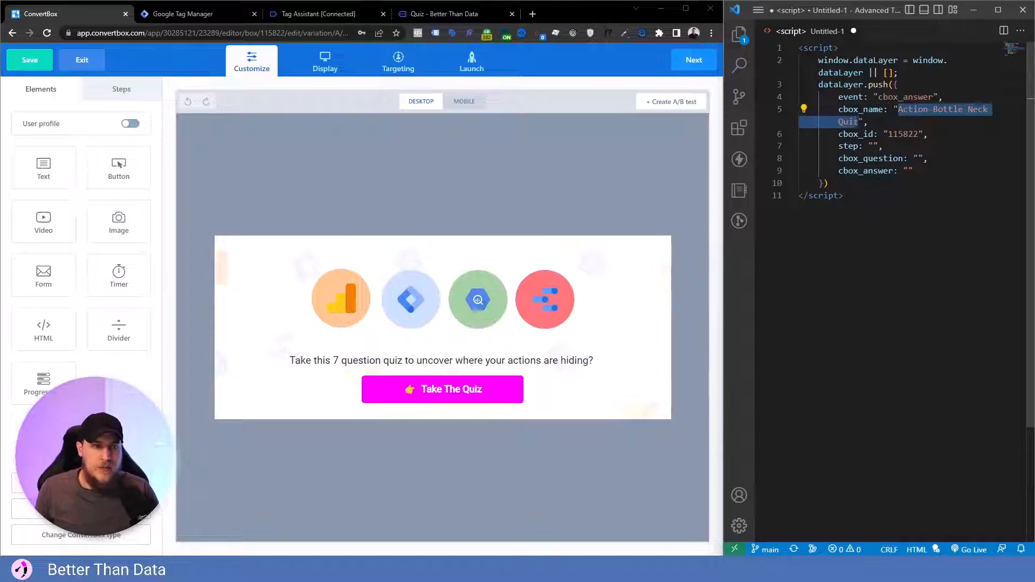
{"action": "left_click_drag", "start_coordinate": [888, 134], "coordinate": [918, 135]}
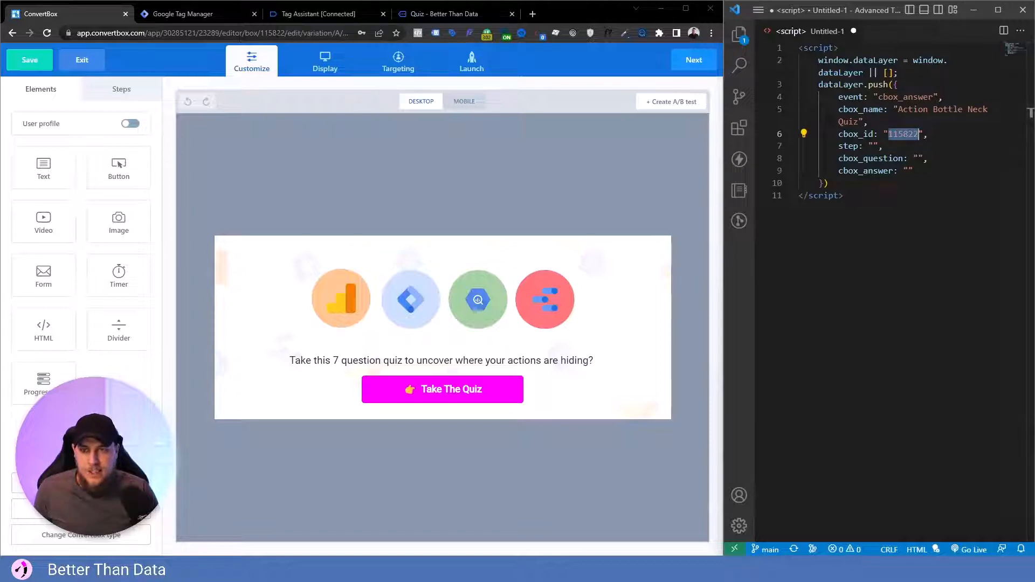
{"action": "double_click", "coordinate": [272, 33]}
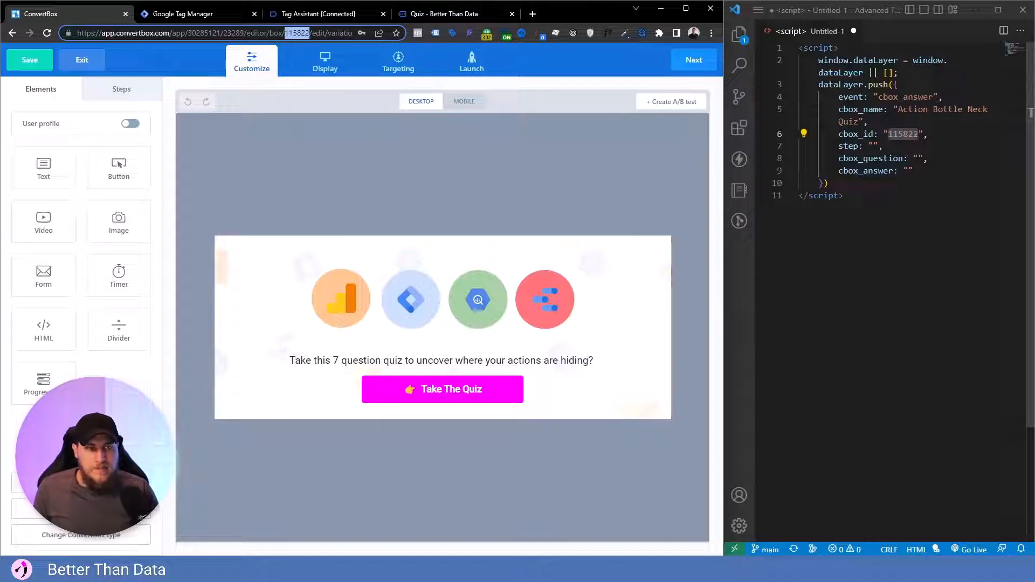
{"action": "left_click", "coordinate": [872, 145]}
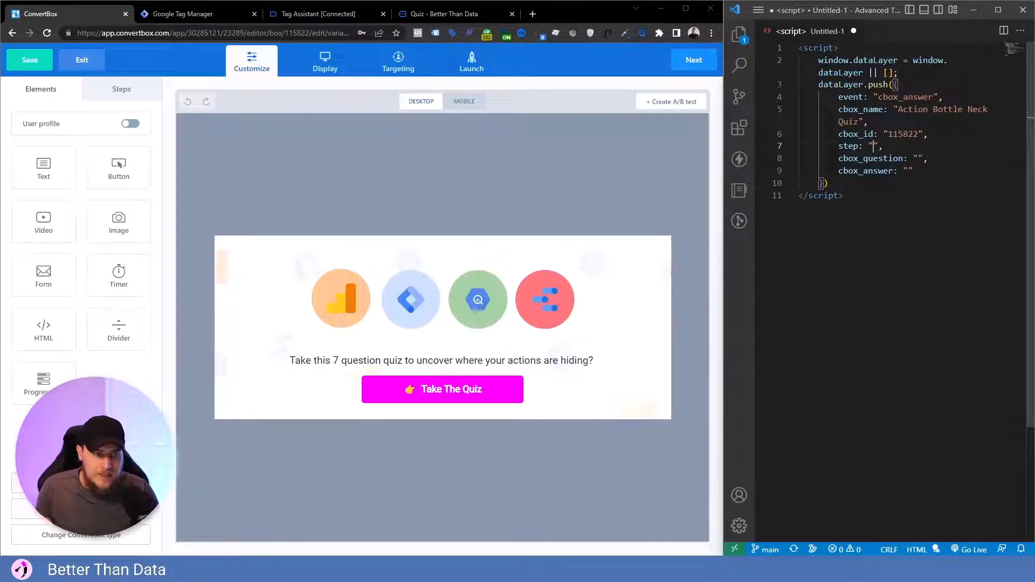
{"action": "left_click", "coordinate": [918, 158]}
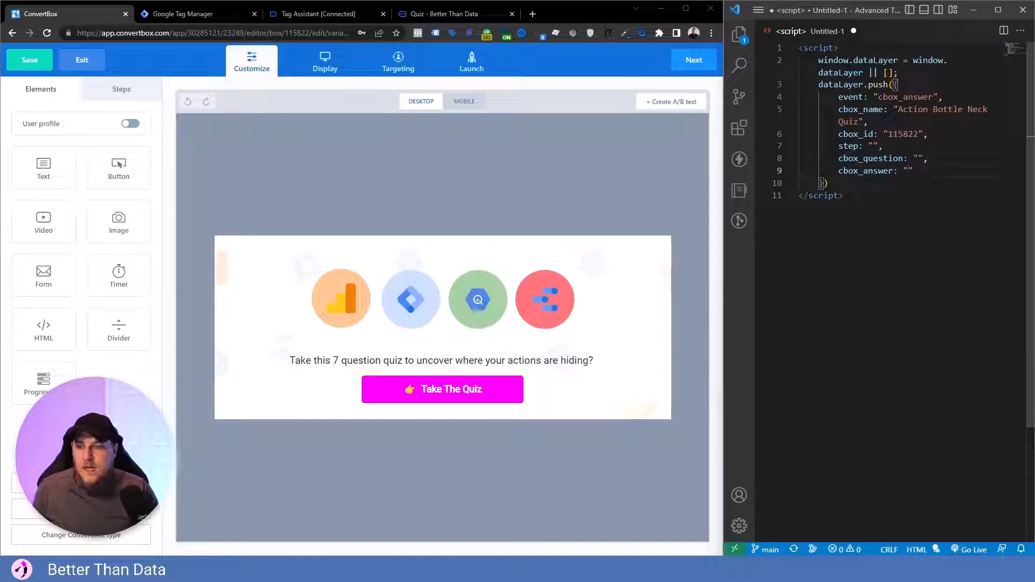
{"action": "key", "text": "ctrl+a"}
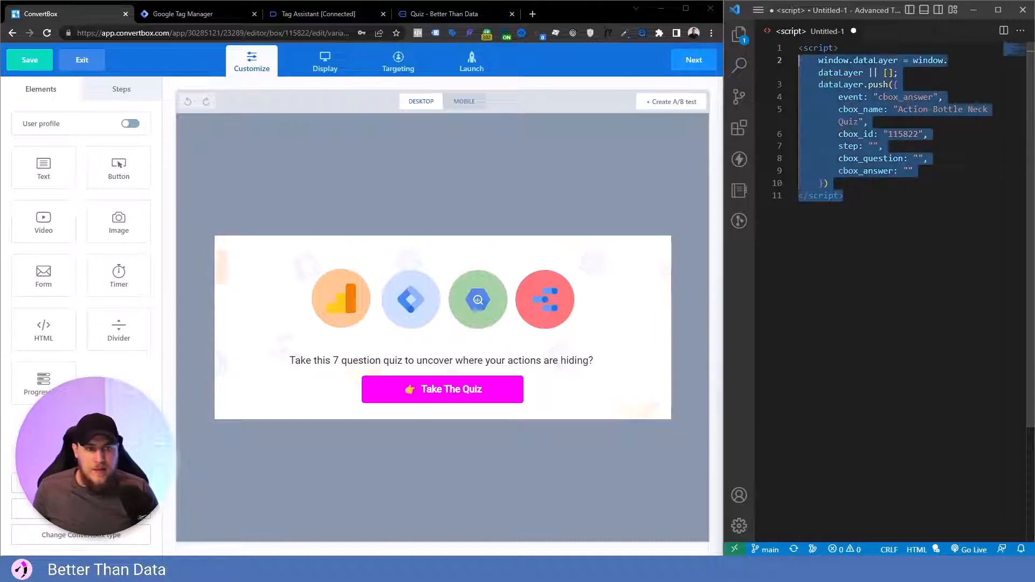
{"action": "key", "text": "Right"}
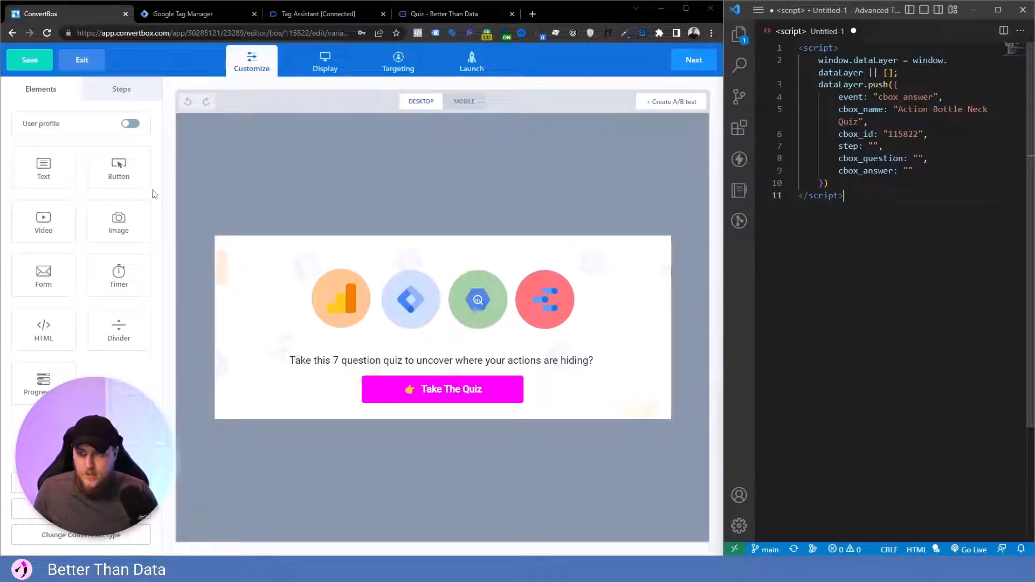
Step: Open the "Which Best Describes You?" quiz step and inspect the tracking script option of the "Consultant - I fly solo" button without saving
{"action": "left_click", "coordinate": [132, 94]}
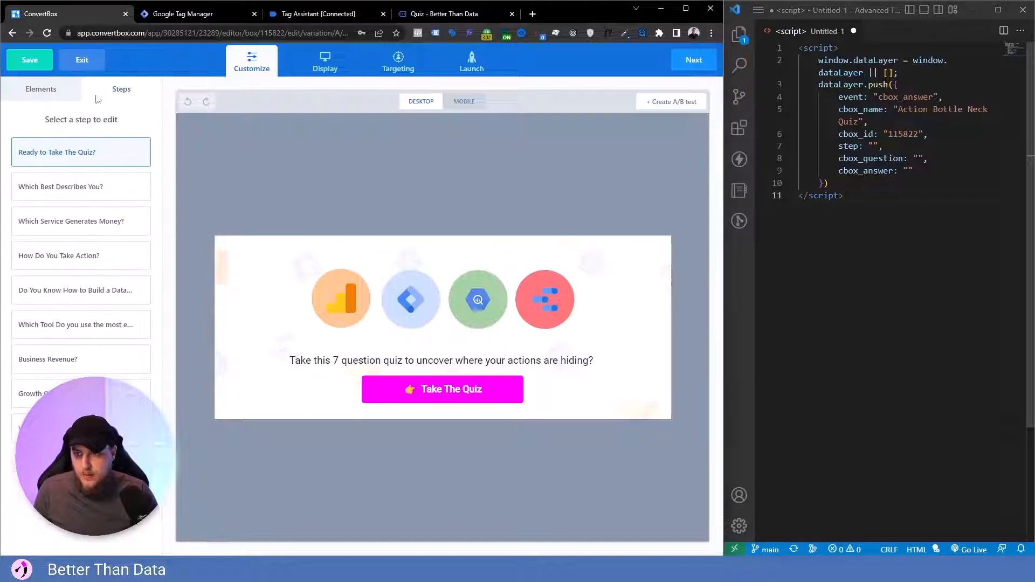
{"action": "left_click", "coordinate": [78, 189]}
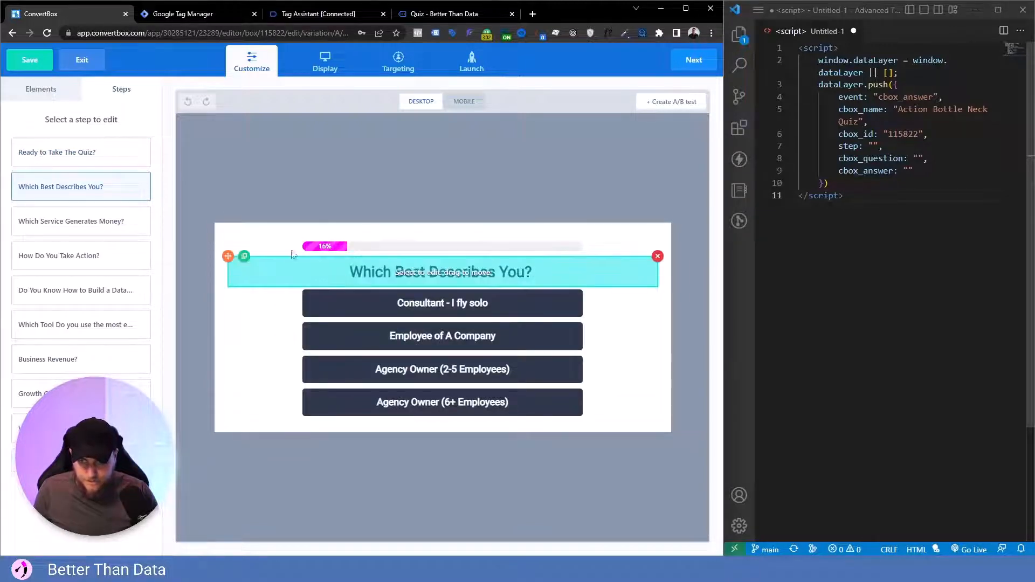
{"action": "left_click", "coordinate": [431, 305]}
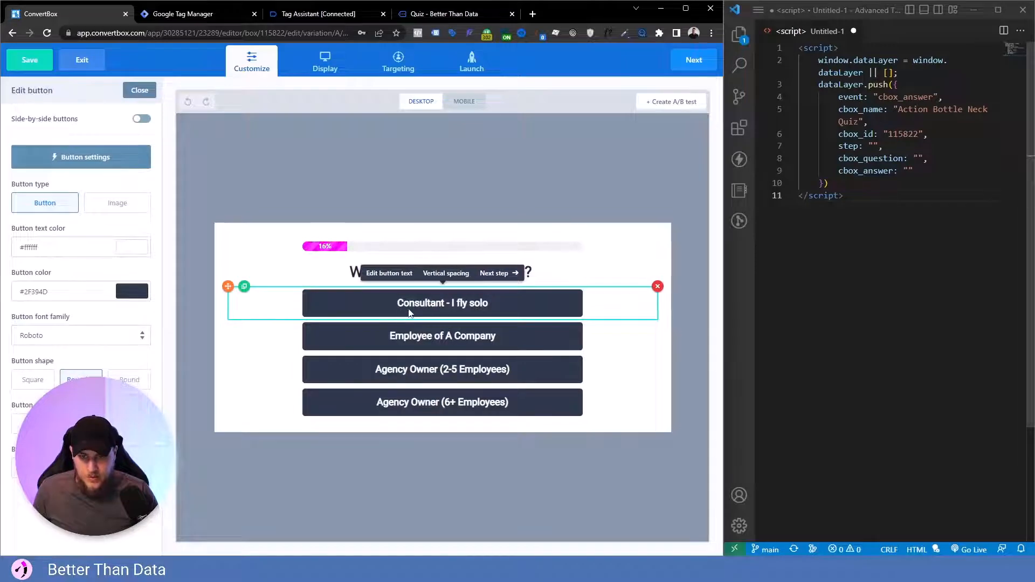
{"action": "left_click", "coordinate": [86, 164]}
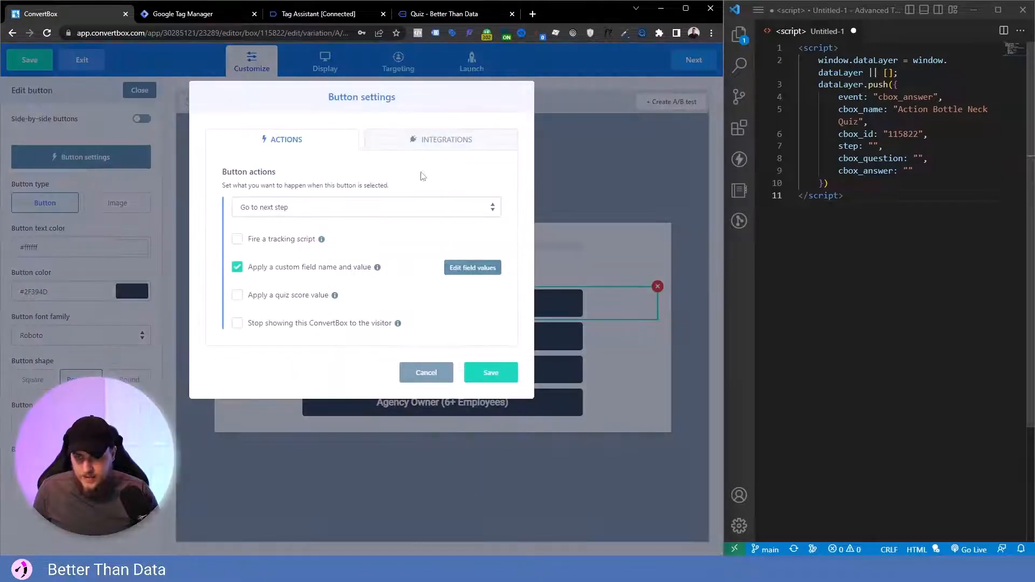
{"action": "left_click", "coordinate": [237, 239]}
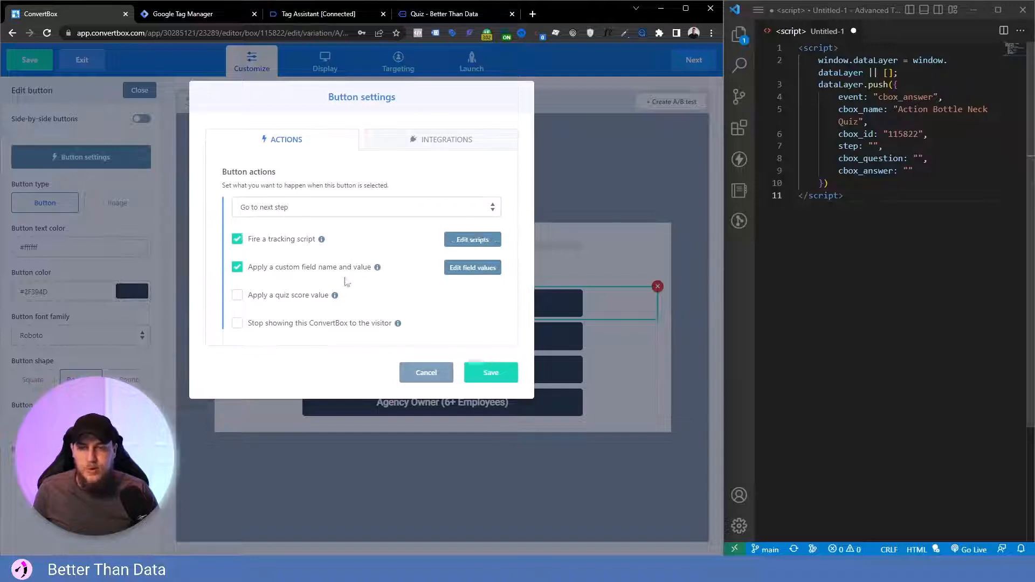
{"action": "left_click", "coordinate": [472, 240]}
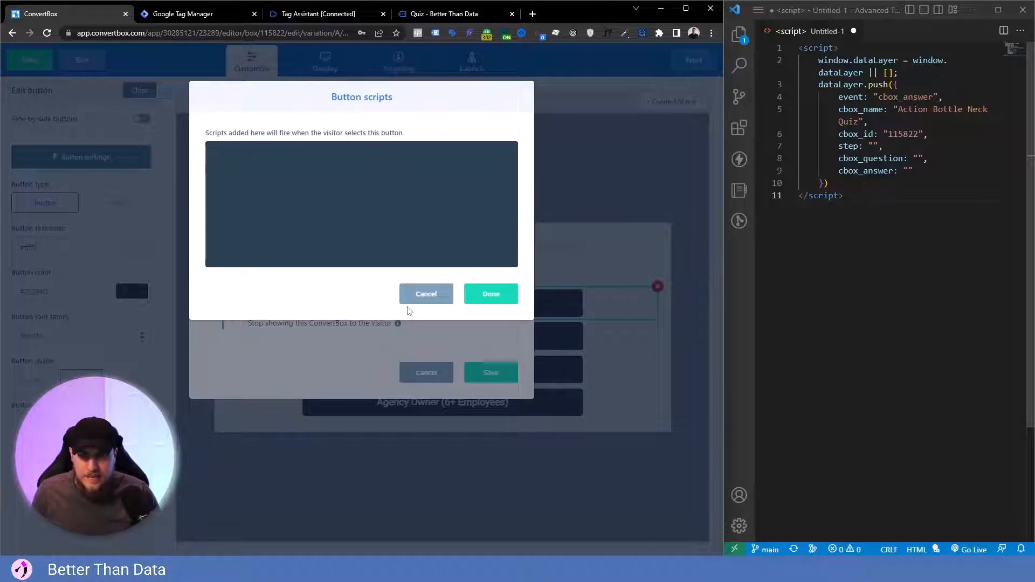
{"action": "left_click", "coordinate": [425, 293]}
{"action": "left_click", "coordinate": [426, 372]}
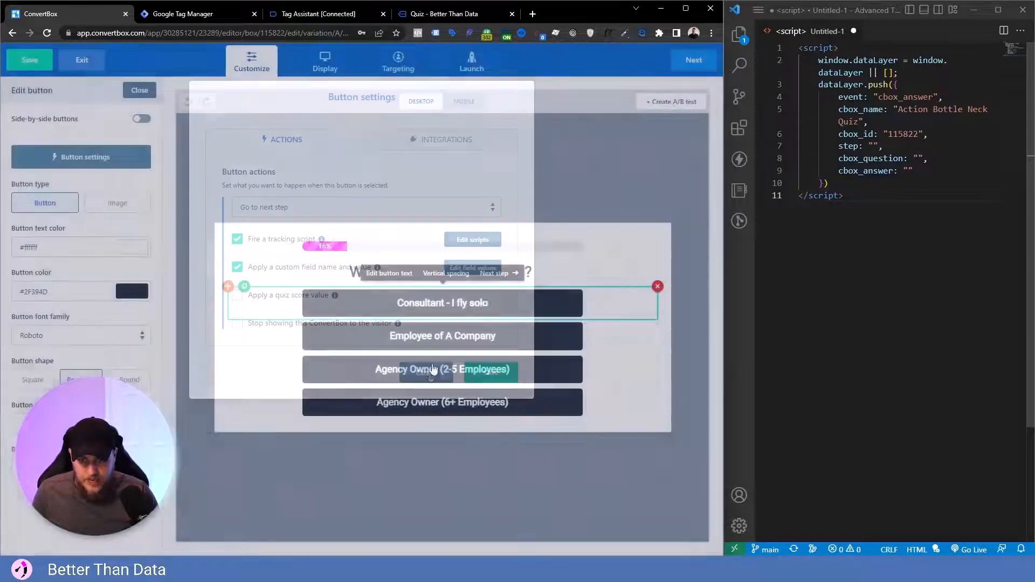
Step: Set the script's step value to "1" and cbox_question to "Which best describes you?"
{"action": "left_click", "coordinate": [872, 146]}
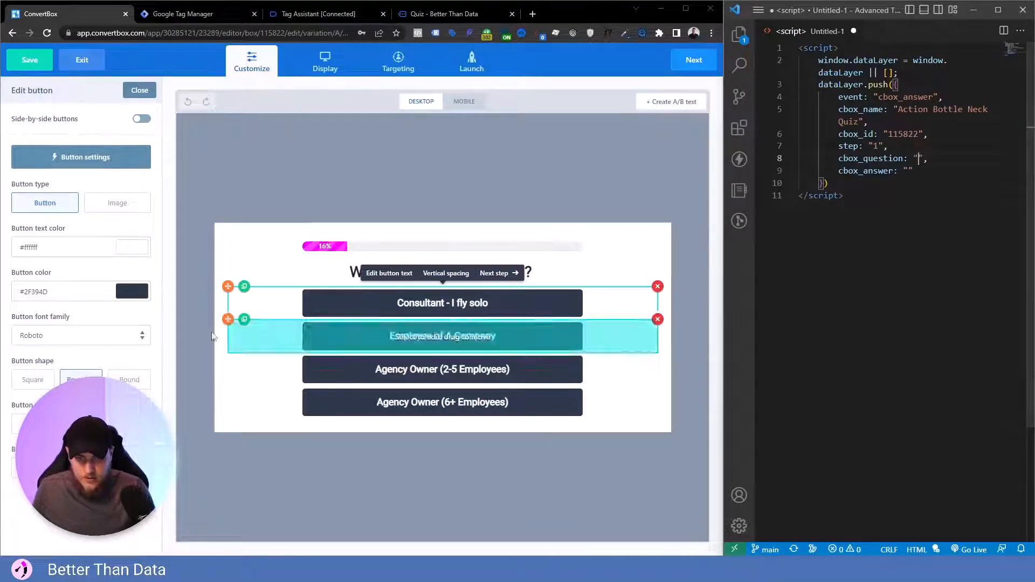
{"action": "left_click", "coordinate": [442, 336]}
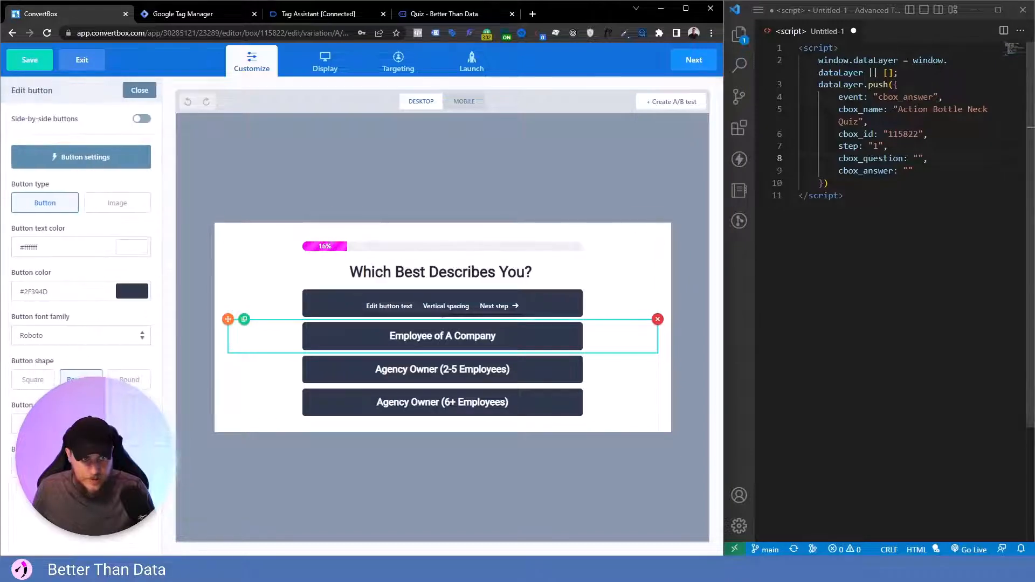
{"action": "left_click", "coordinate": [918, 147]}
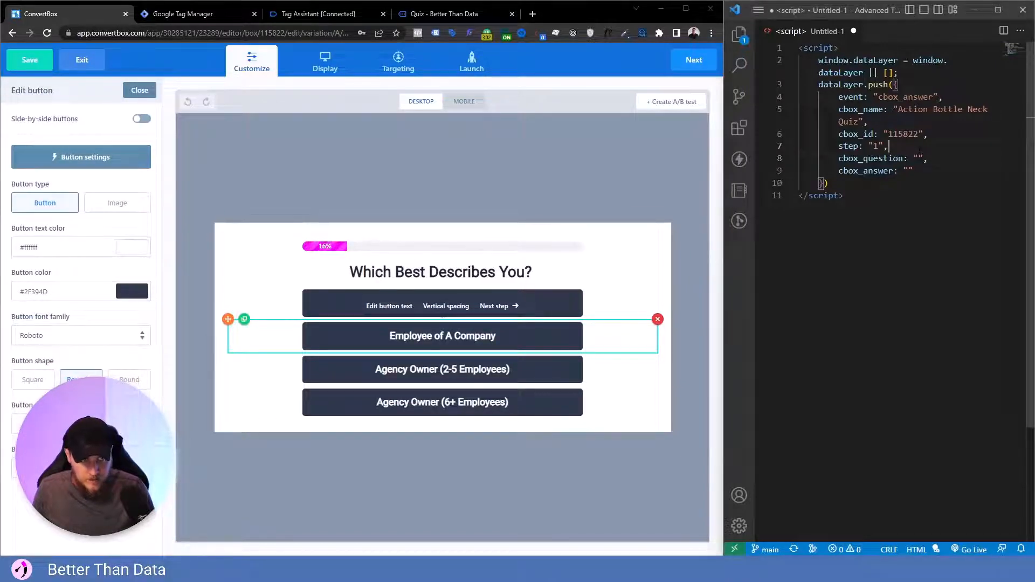
{"action": "type", "text": "Which best"}
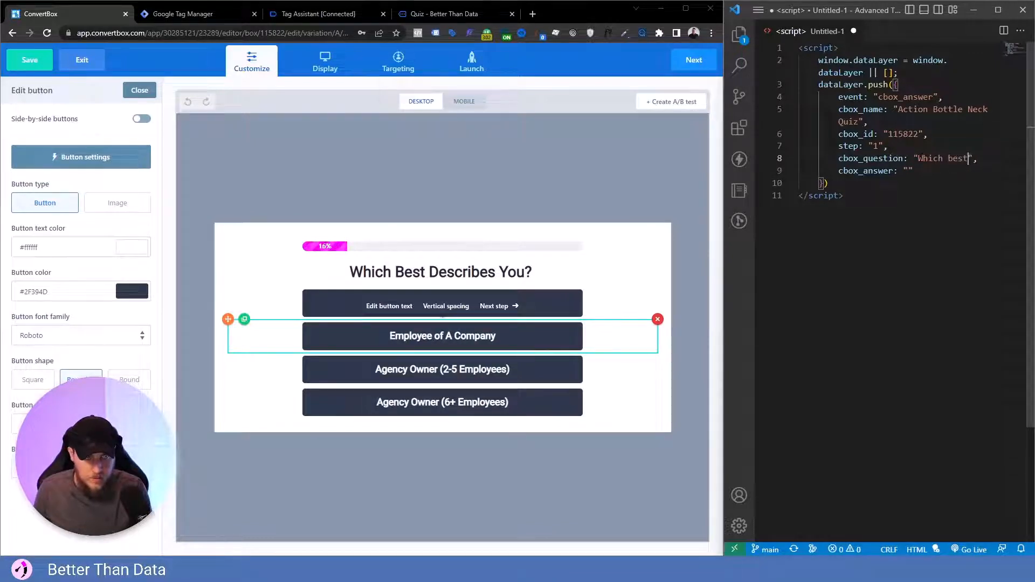
{"action": "type", "text": " describes you?"}
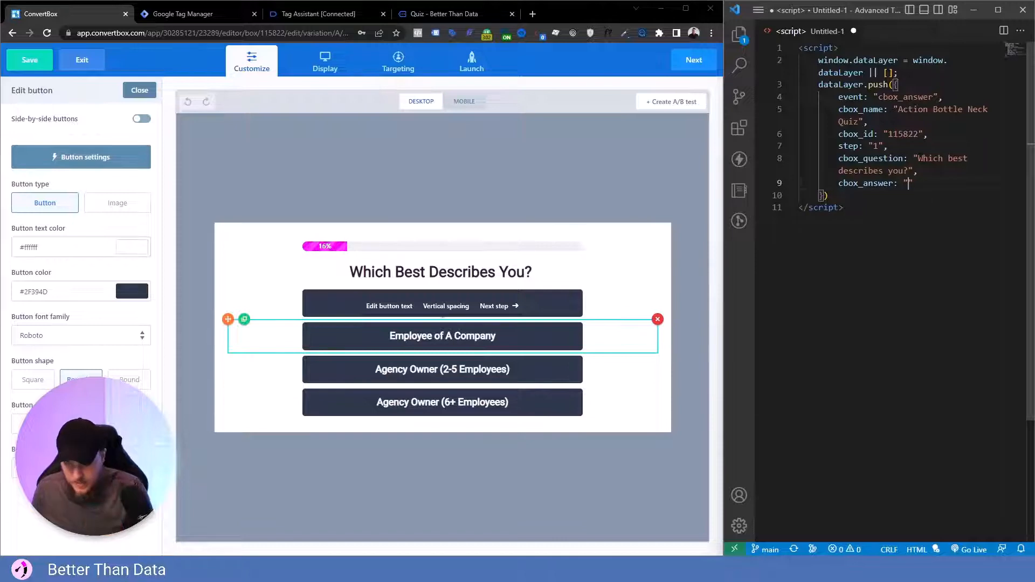
Step: Set the script's cbox_answer value to "Consultant - I fly solo", matching the quiz's first answer button
{"action": "left_click", "coordinate": [620, 247]}
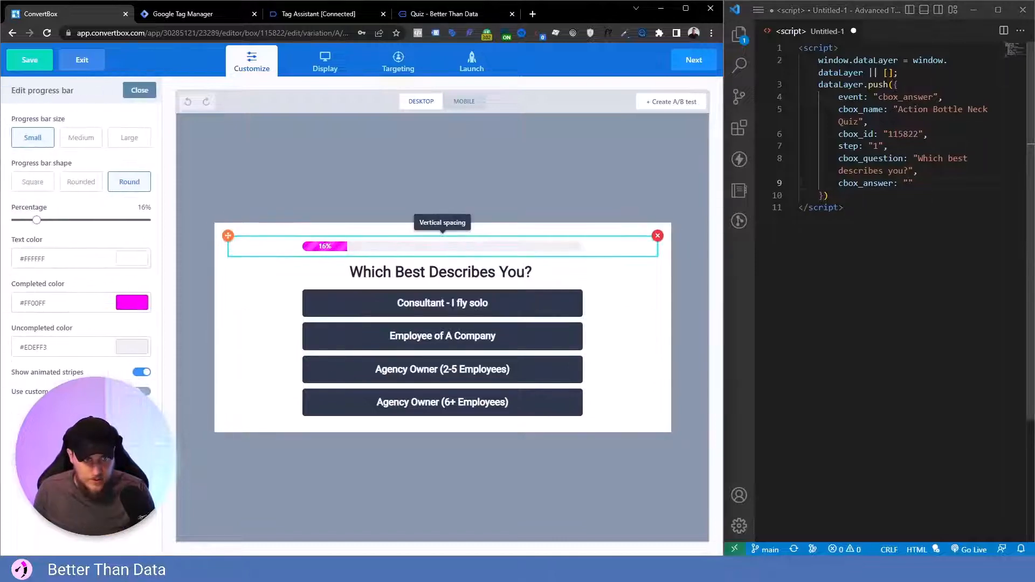
{"action": "left_click", "coordinate": [820, 195]}
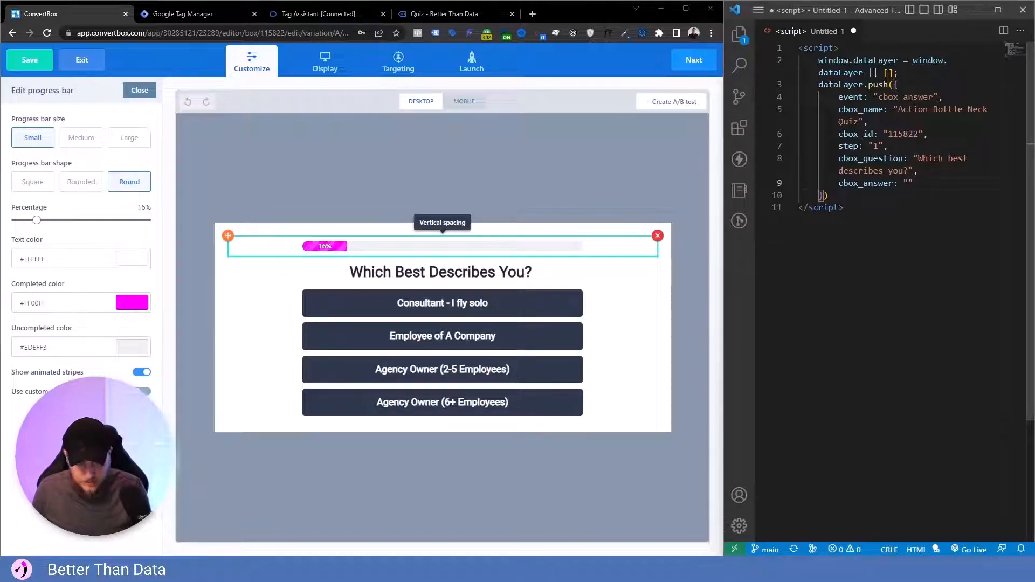
{"action": "type", "text": "Consultant"}
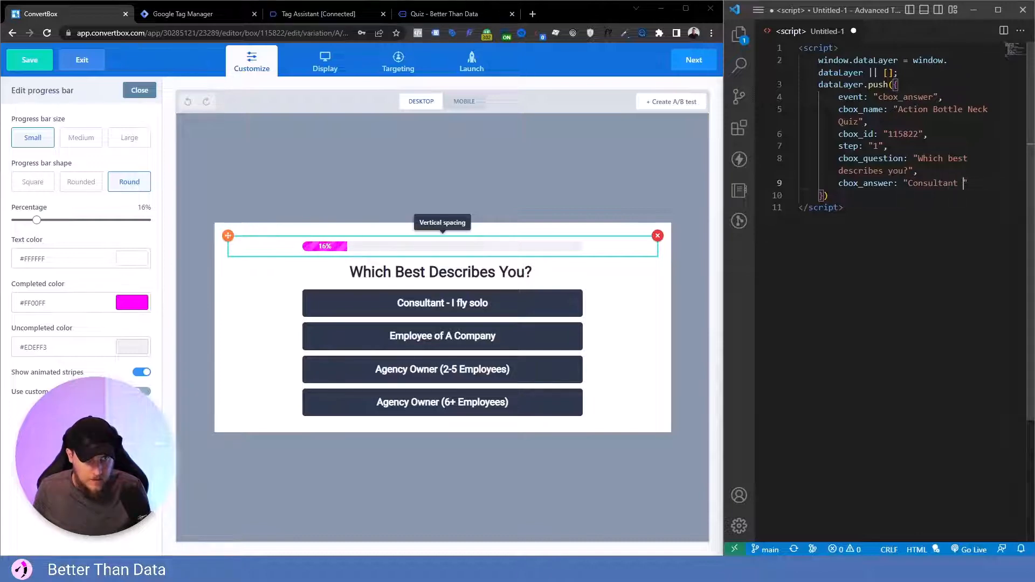
{"action": "type", "text": " - I"}
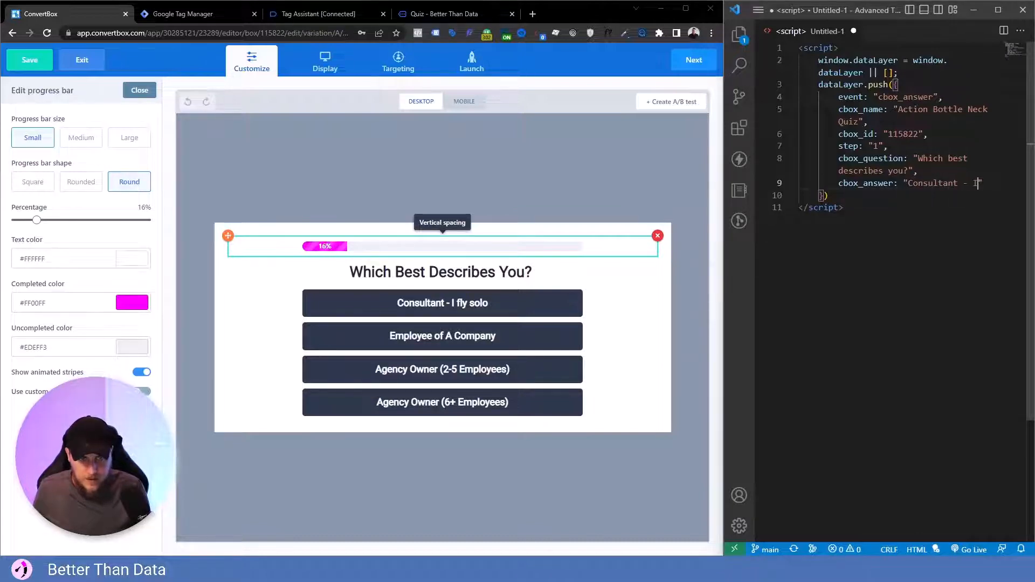
{"action": "type", "text": " fly solo"}
Step: Duplicate the complete script block below the original, leaving one empty line between them
{"action": "left_click", "coordinate": [972, 244]}
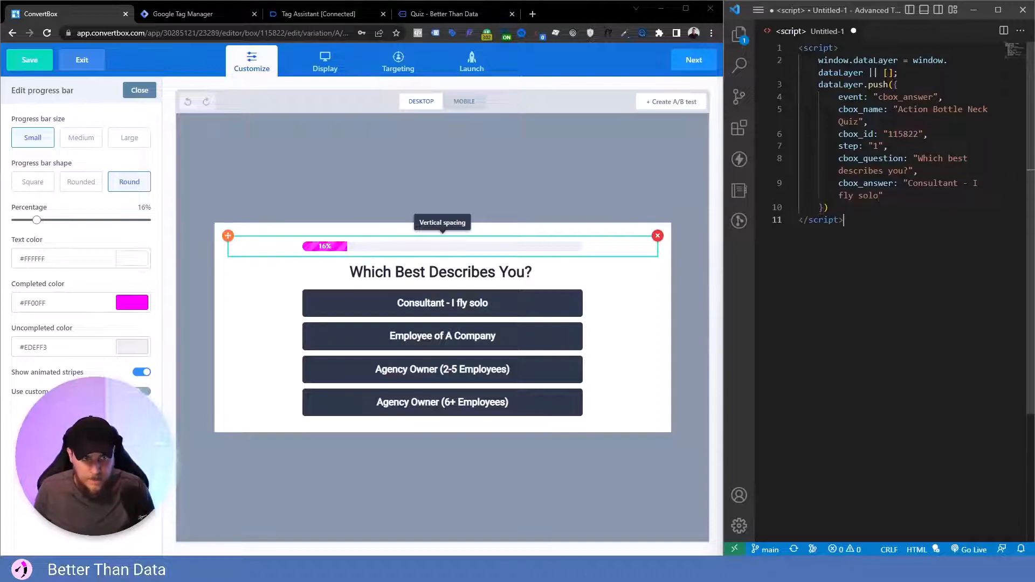
{"action": "key", "text": "ctrl+a"}
{"action": "key", "text": "ctrl+c"}
{"action": "left_click", "coordinate": [972, 245]}
{"action": "key", "text": "Return"}
{"action": "key", "text": "Return"}
{"action": "key", "text": "ctrl+v"}
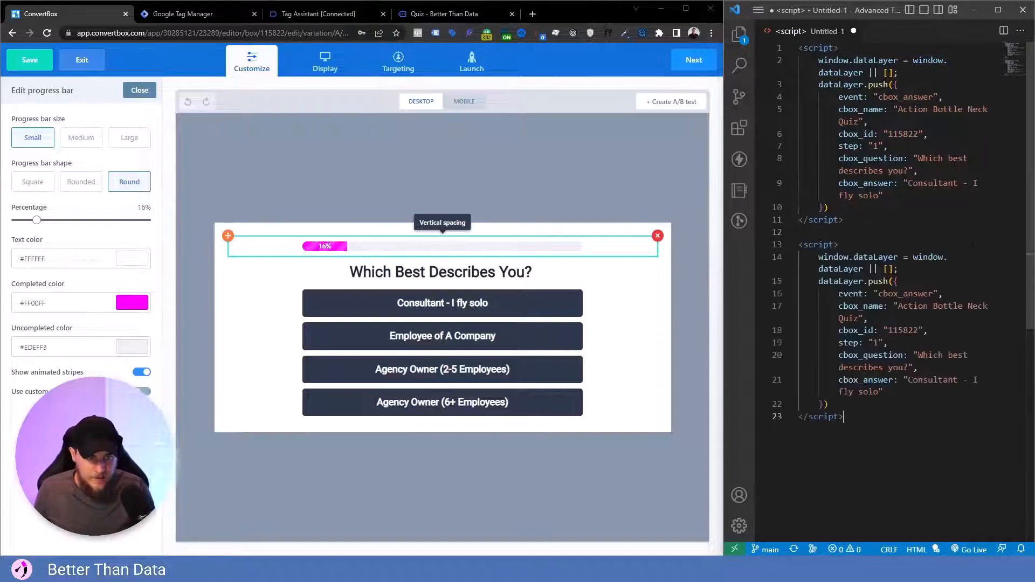
Step: Set the cbox_answer value in the second script block to "Employee of A Company"
{"action": "left_click_drag", "start_coordinate": [878, 392], "coordinate": [908, 380]}
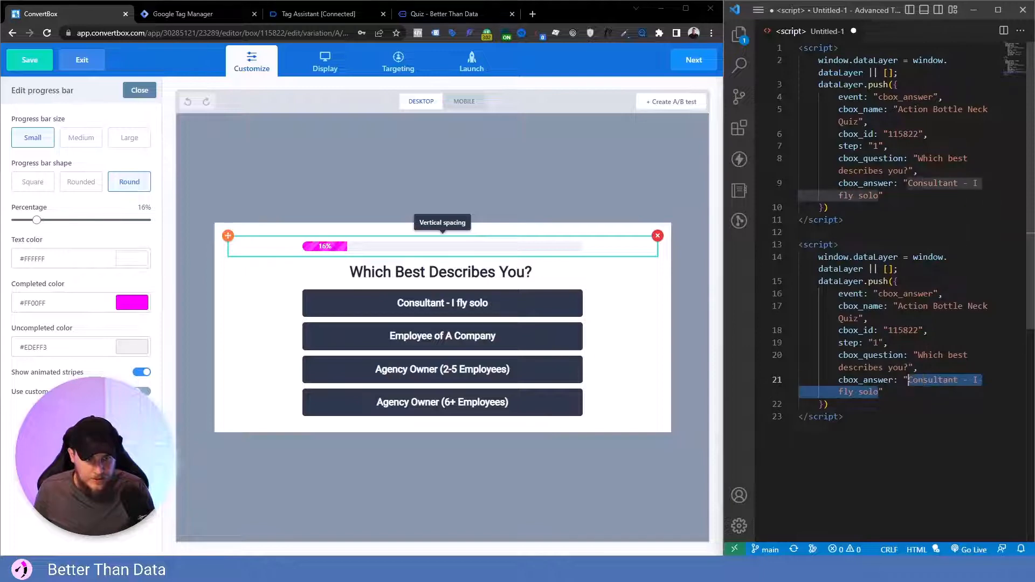
{"action": "type", "text": "Employee"}
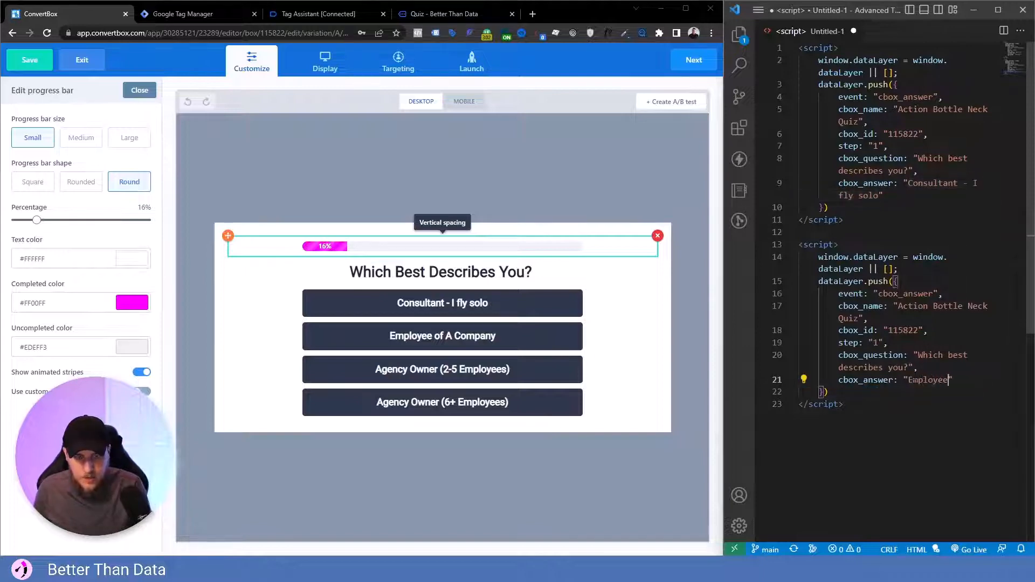
{"action": "type", "text": " of A C"}
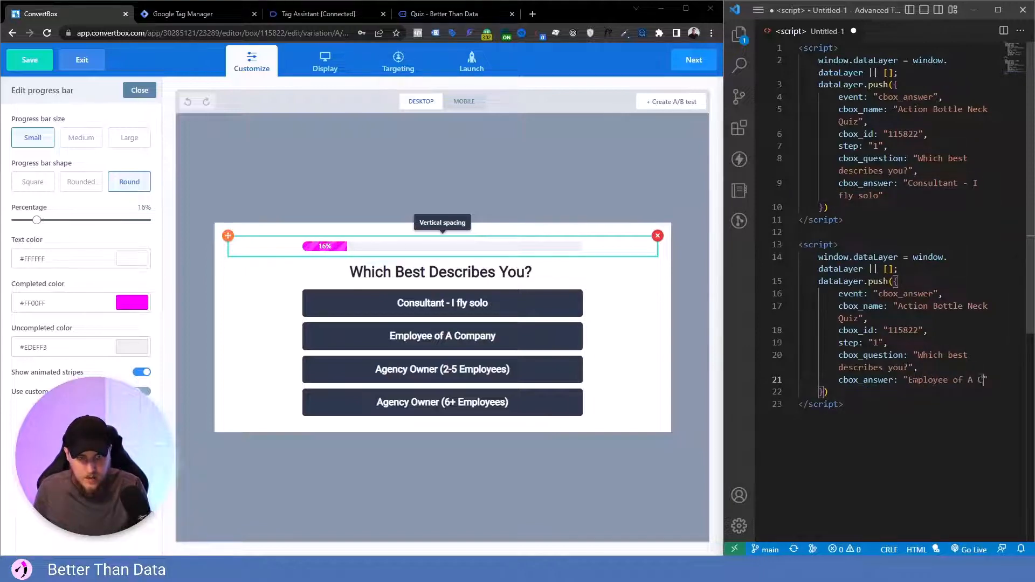
{"action": "type", "text": "ompany"}
Step: Add a third copy of the script block at the end, with cbox_answer set to "Agency Owner (2-5 Employees)"
{"action": "left_click", "coordinate": [857, 417]}
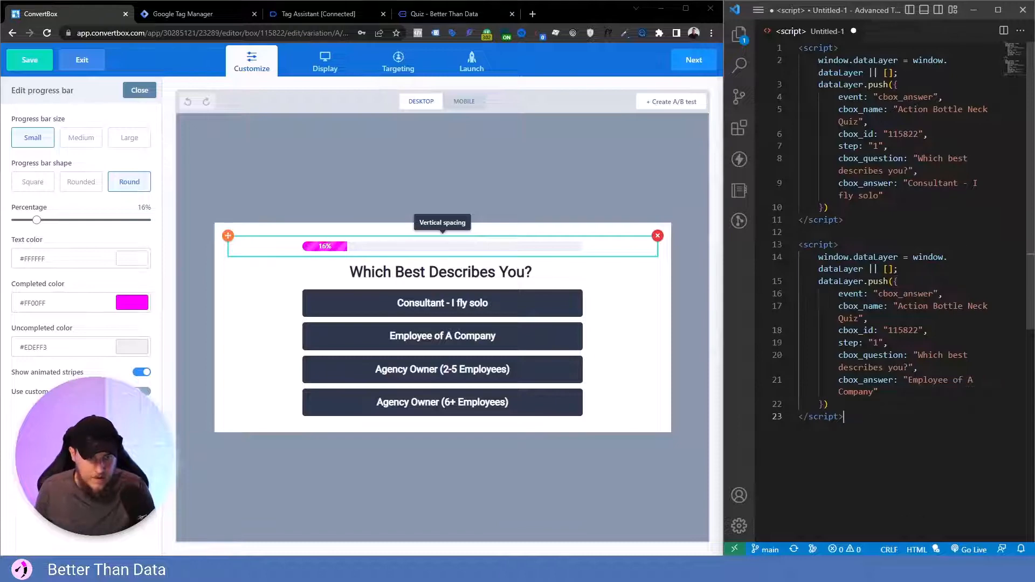
{"action": "key", "text": "ctrl+v"}
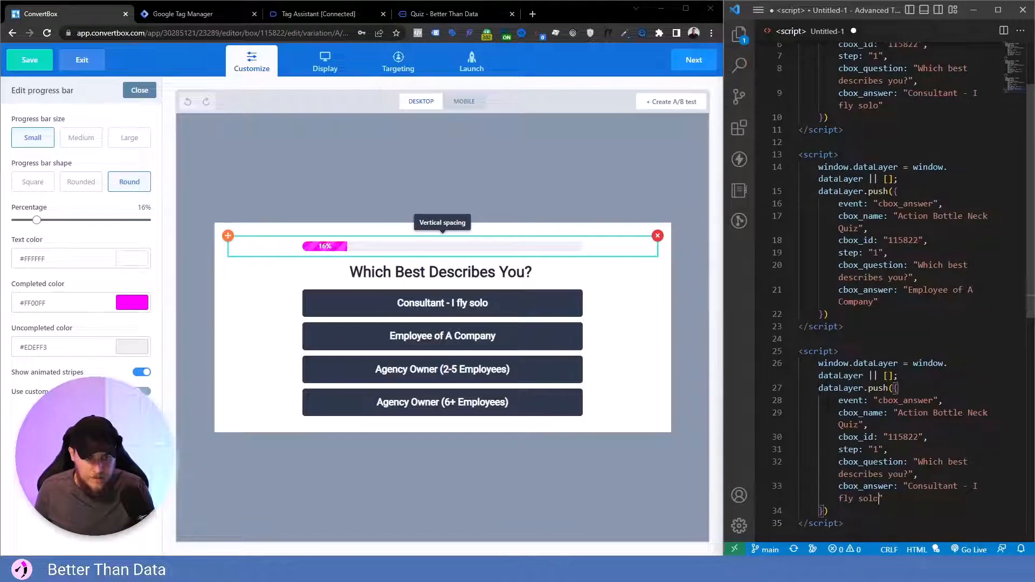
{"action": "left_click_drag", "start_coordinate": [908, 485], "coordinate": [878, 498]}
{"action": "type", "text": "Agency "}
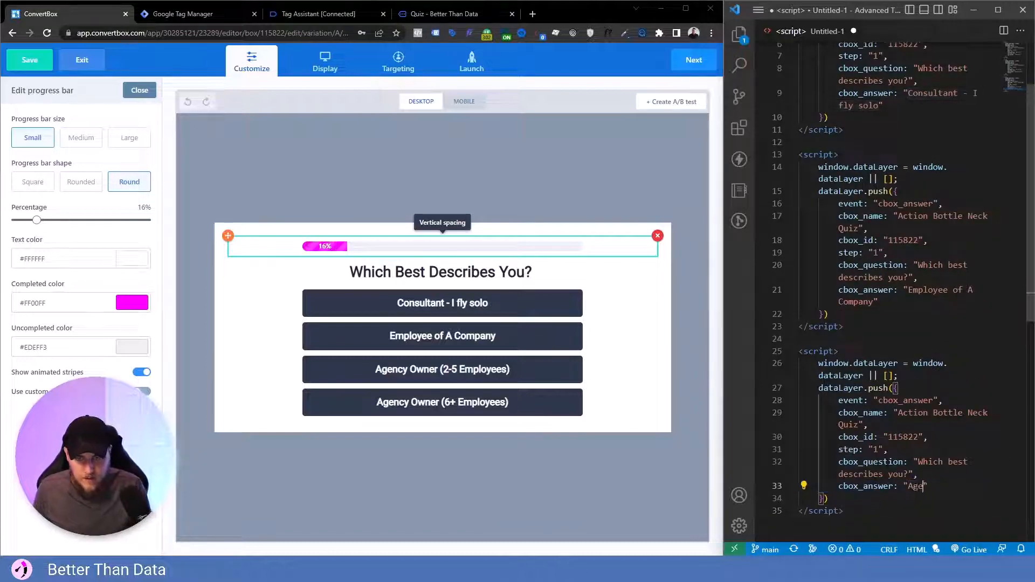
{"action": "type", "text": "Owner (2"}
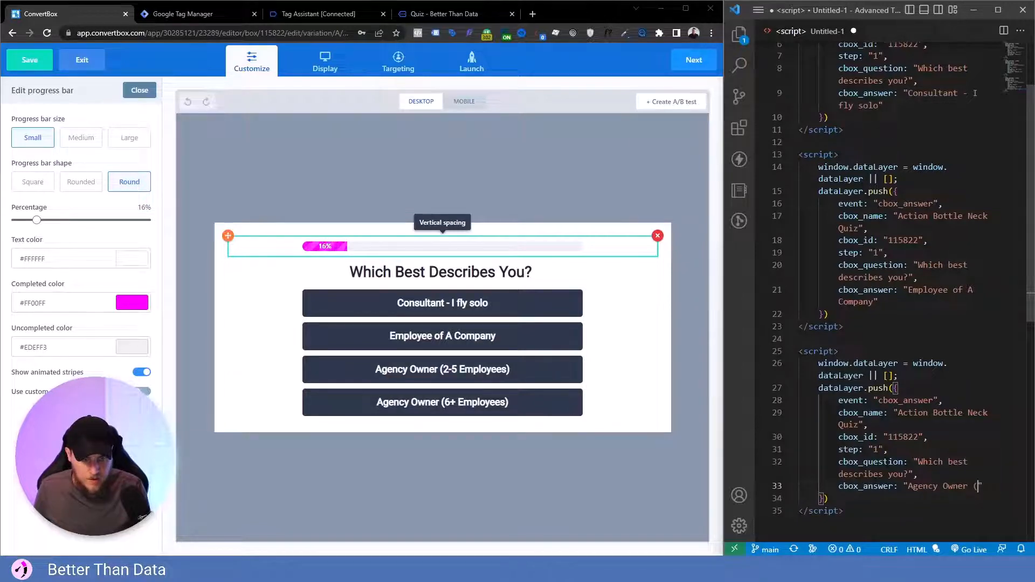
{"action": "type", "text": "-5 Employees"}
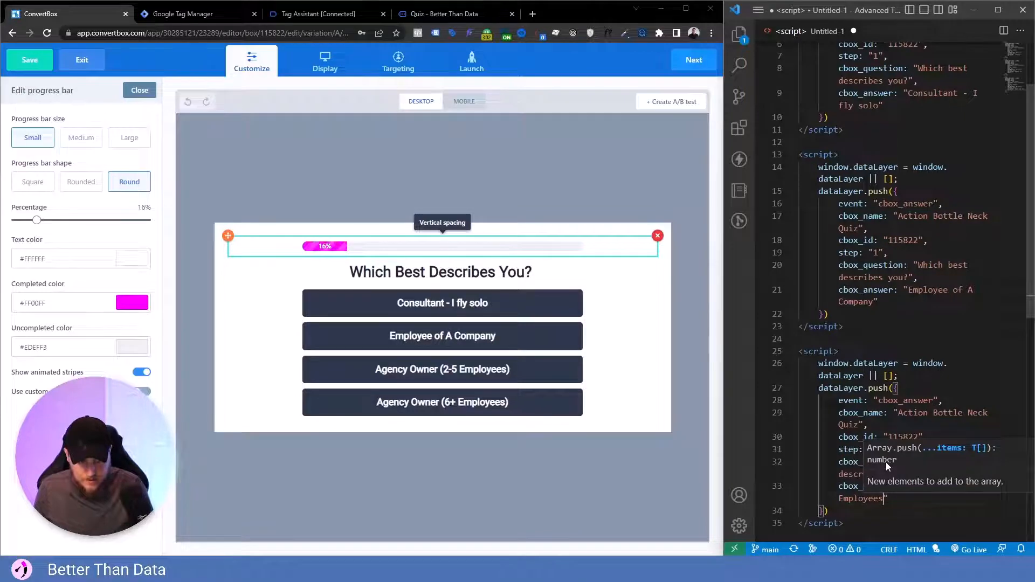
{"action": "type", "text": ")"}
Step: Add a fourth script block below an empty line, with cbox_answer set to "Agency Owner (6+ Employees)"
{"action": "key", "text": "Down"}
{"action": "key", "text": "Down"}
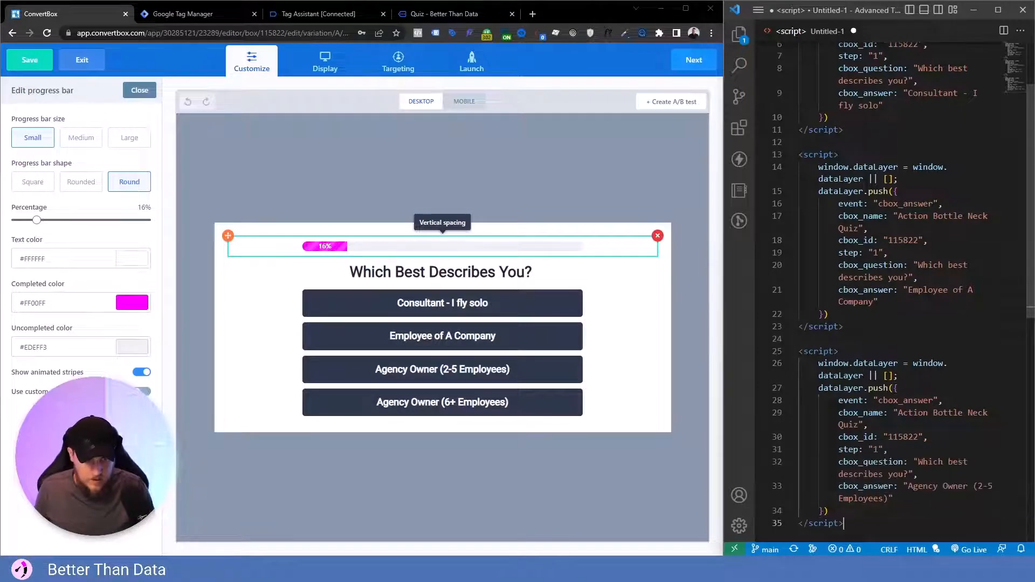
{"action": "key", "text": "Return"}
{"action": "key", "text": "Return"}
{"action": "key", "text": "ctrl+v"}
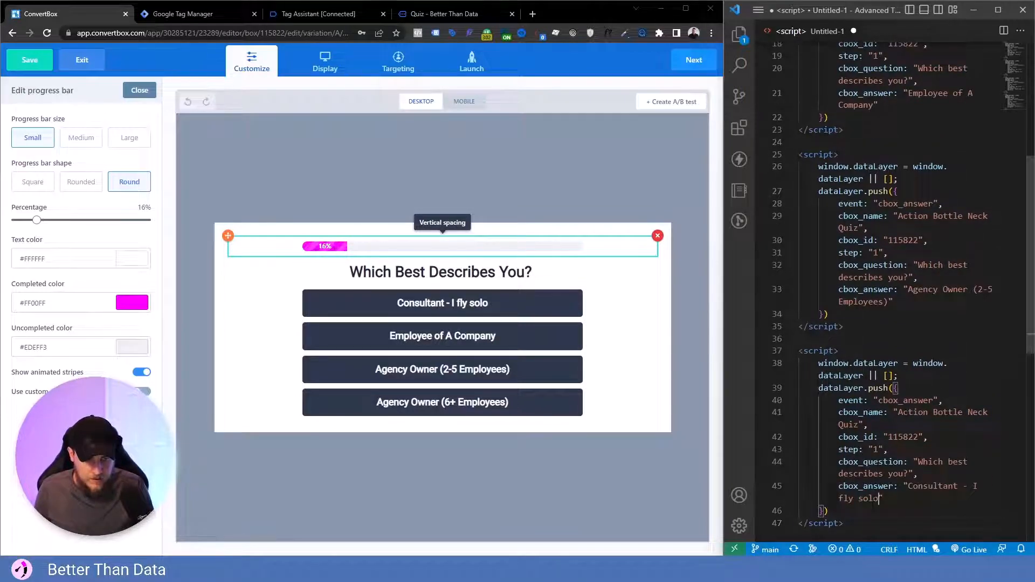
{"action": "left_click_drag", "start_coordinate": [879, 499], "coordinate": [908, 486]}
{"action": "type", "text": "Agency Owner"}
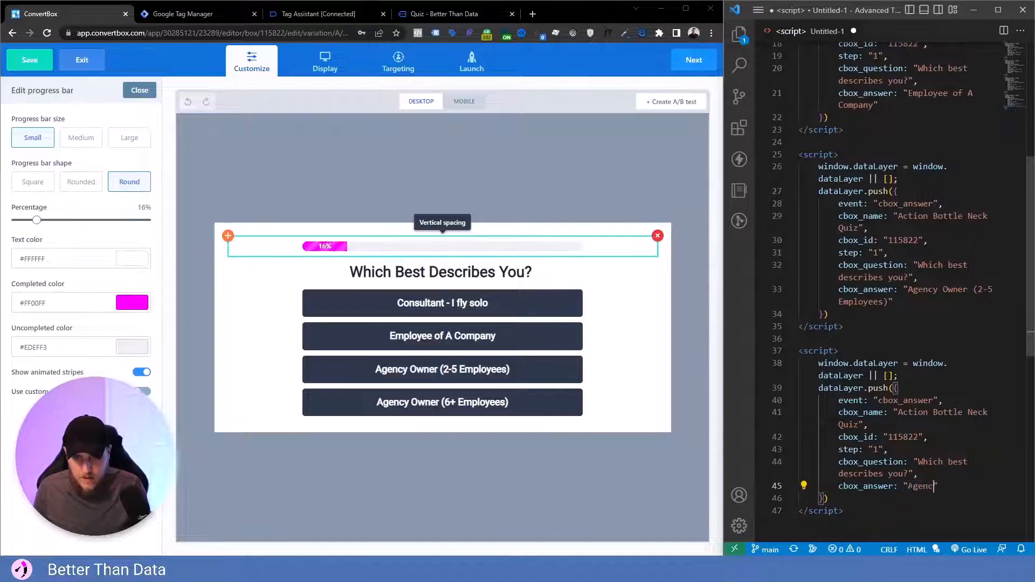
{"action": "type", "text": " (6"}
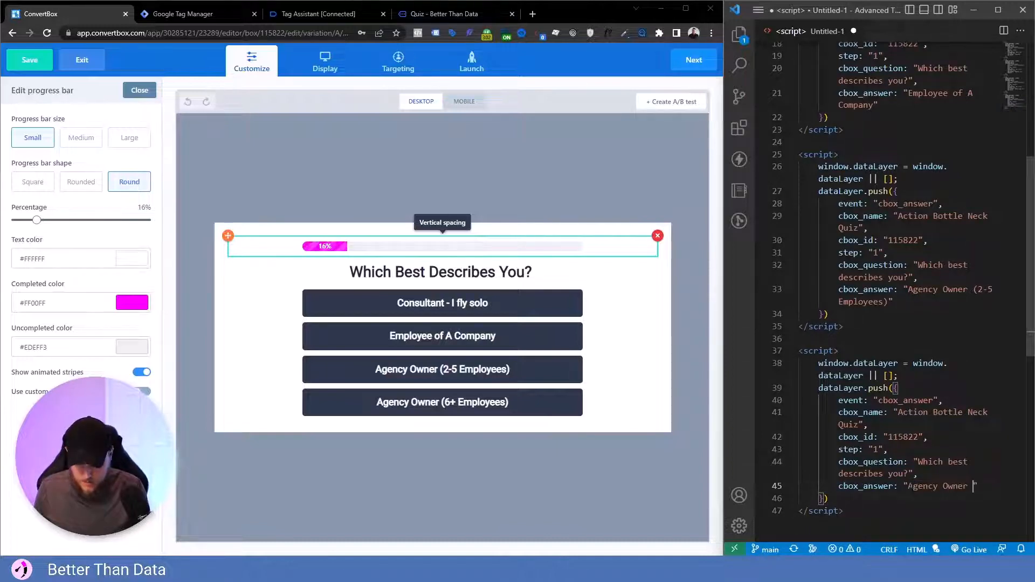
{"action": "type", "text": "+ Emp"}
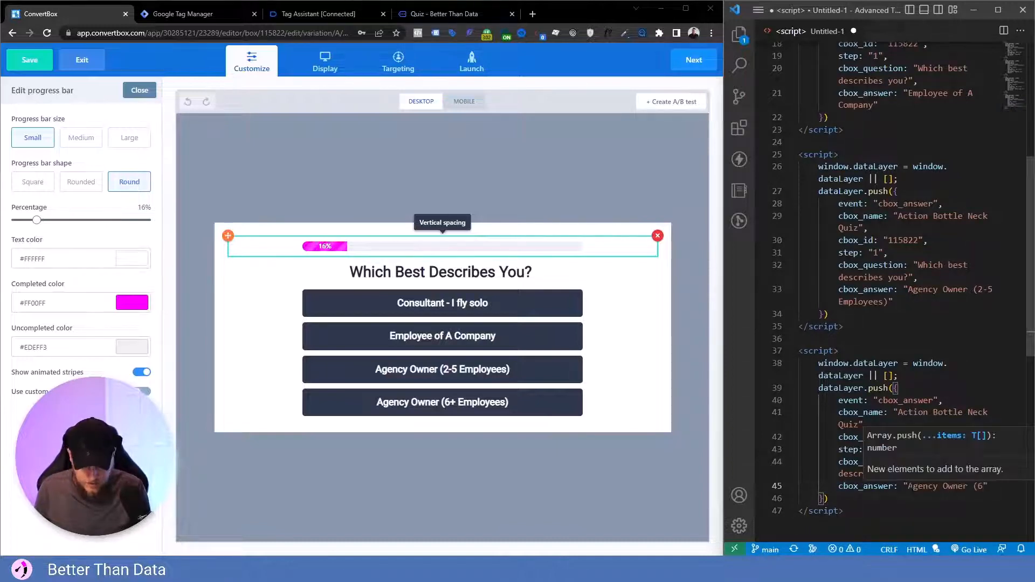
{"action": "type", "text": "loyees)"}
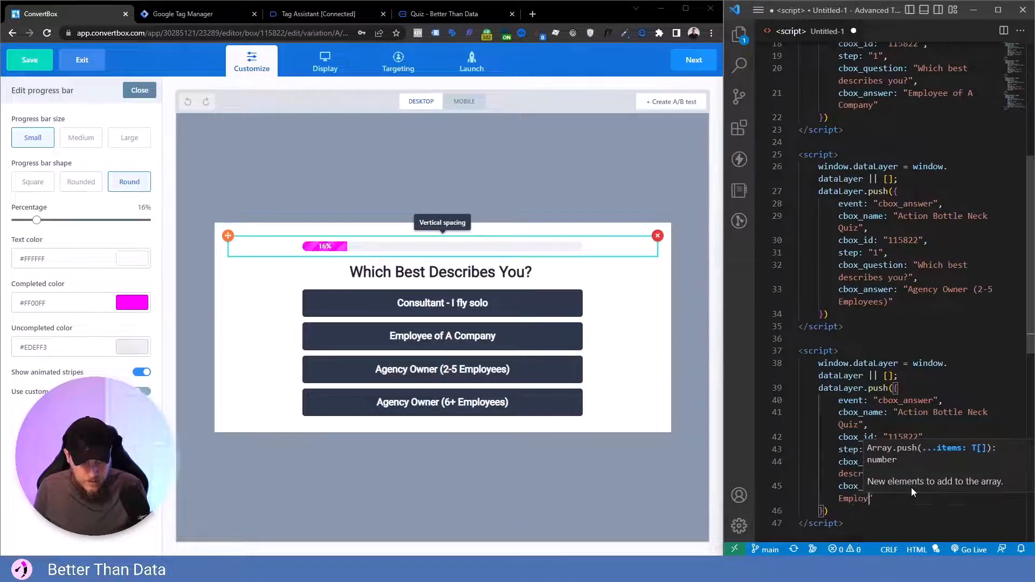
Step: Enable a tracking script on the "Consultant - I fly solo" button, insert its matching script block, and save the button settings
{"action": "scroll", "coordinate": [782, 337], "scroll_direction": "up", "scroll_amount": 8}
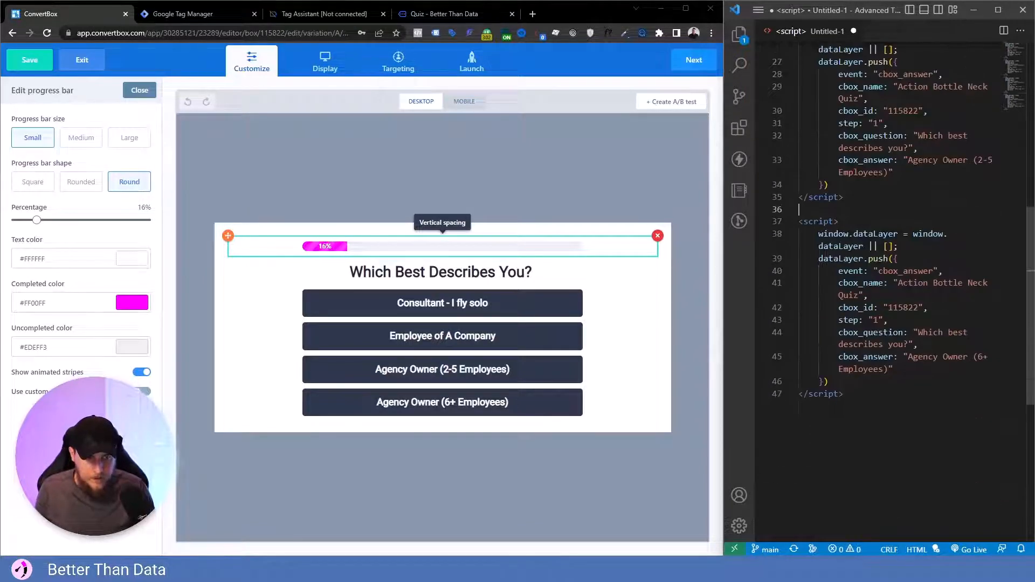
{"action": "left_click", "coordinate": [319, 299]}
{"action": "left_click", "coordinate": [118, 157]}
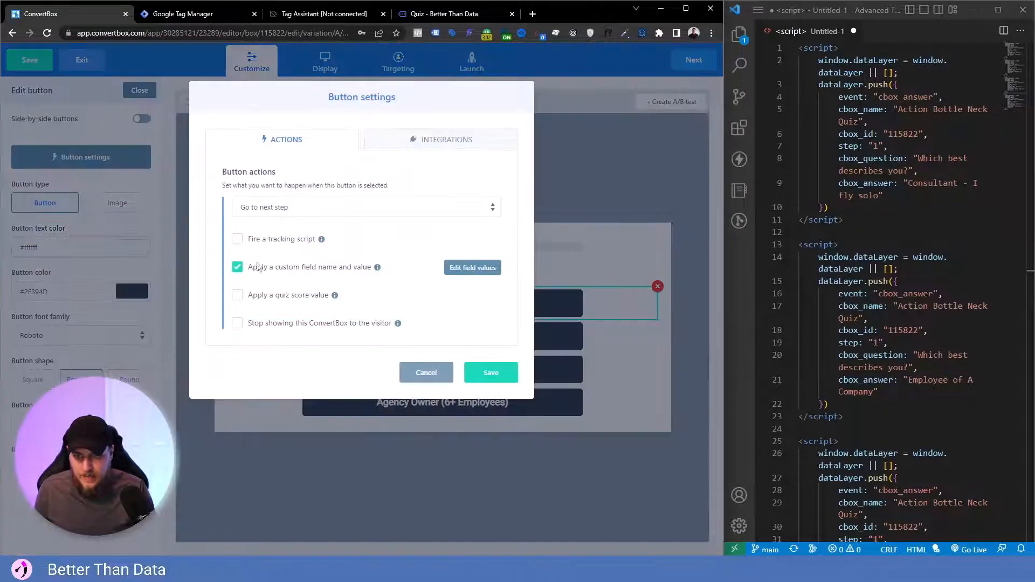
{"action": "left_click", "coordinate": [237, 239]}
{"action": "left_click", "coordinate": [485, 240]}
{"action": "left_click", "coordinate": [321, 217]}
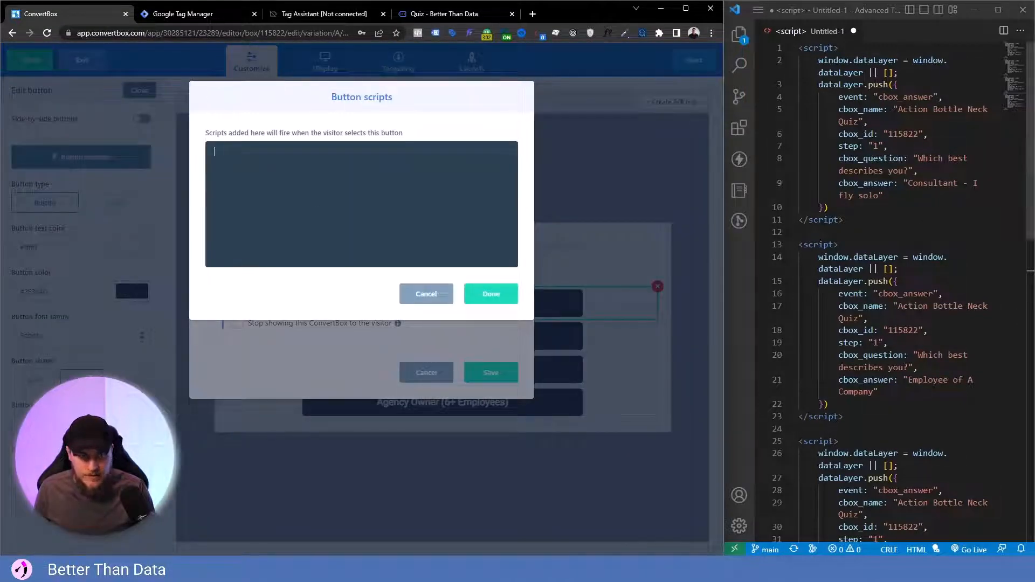
{"action": "left_click_drag", "start_coordinate": [843, 220], "coordinate": [798, 47]}
{"action": "key", "text": "ctrl+c"}
{"action": "left_click", "coordinate": [323, 204]}
{"action": "key", "text": "ctrl+v"}
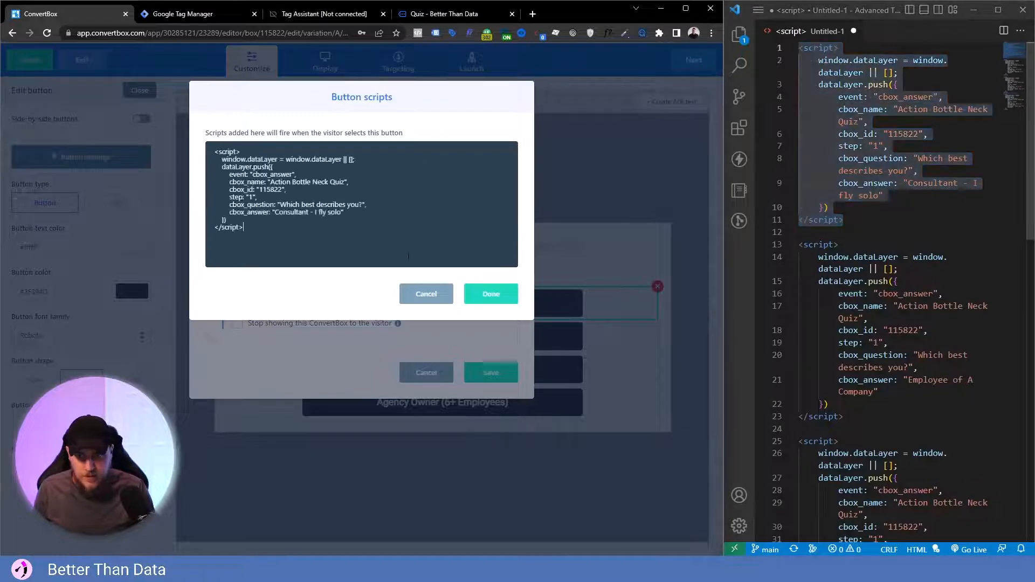
{"action": "left_click", "coordinate": [471, 306]}
{"action": "left_click", "coordinate": [482, 374]}
Step: Make the "Employee of A Company" button fire its matching script block as a tracking script and save its settings
{"action": "left_click", "coordinate": [561, 335]}
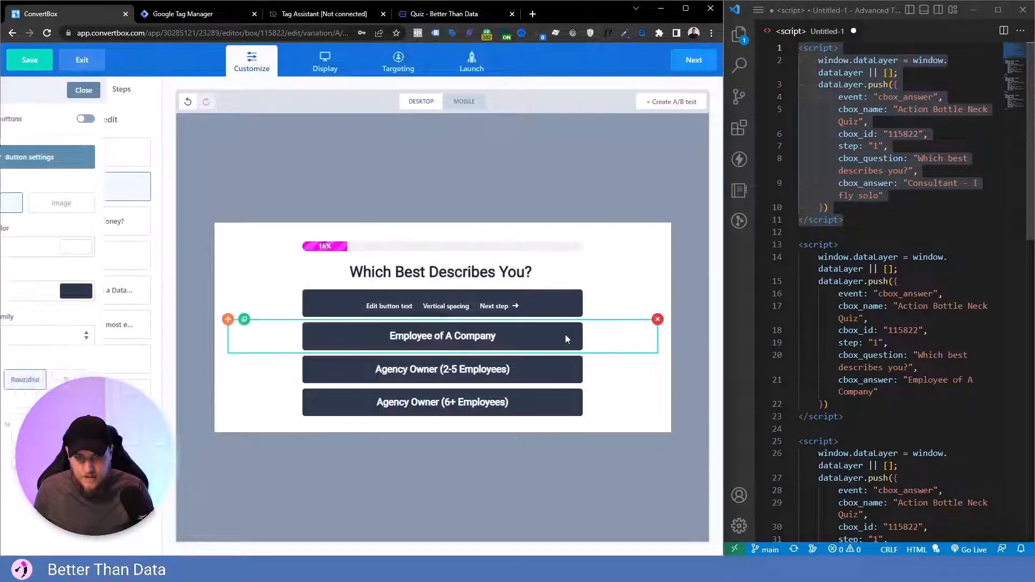
{"action": "left_click", "coordinate": [84, 157]}
{"action": "left_click_drag", "start_coordinate": [844, 416], "coordinate": [798, 244]}
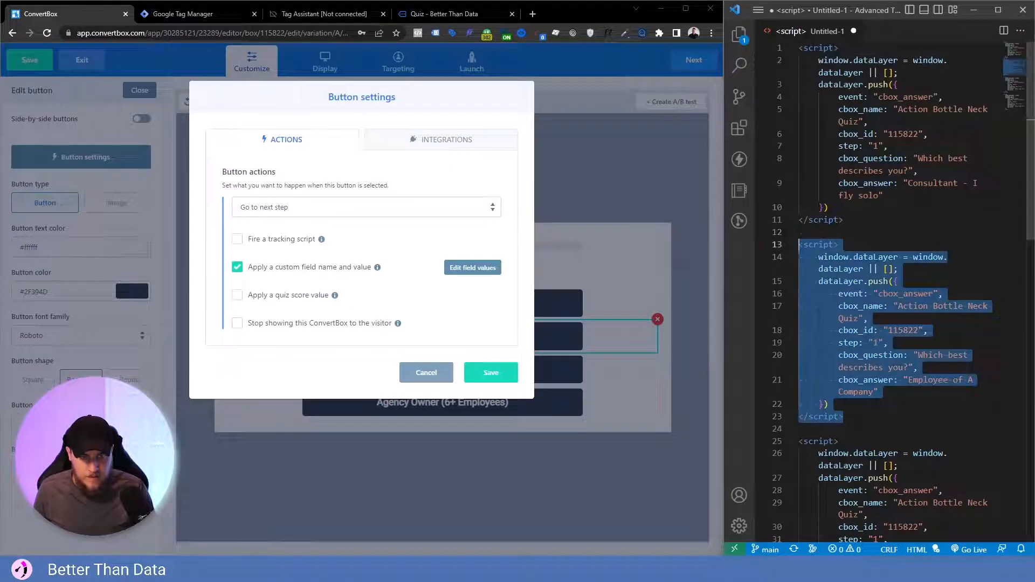
{"action": "left_click", "coordinate": [257, 241]}
{"action": "left_click", "coordinate": [485, 240]}
{"action": "key", "text": "ctrl+v"}
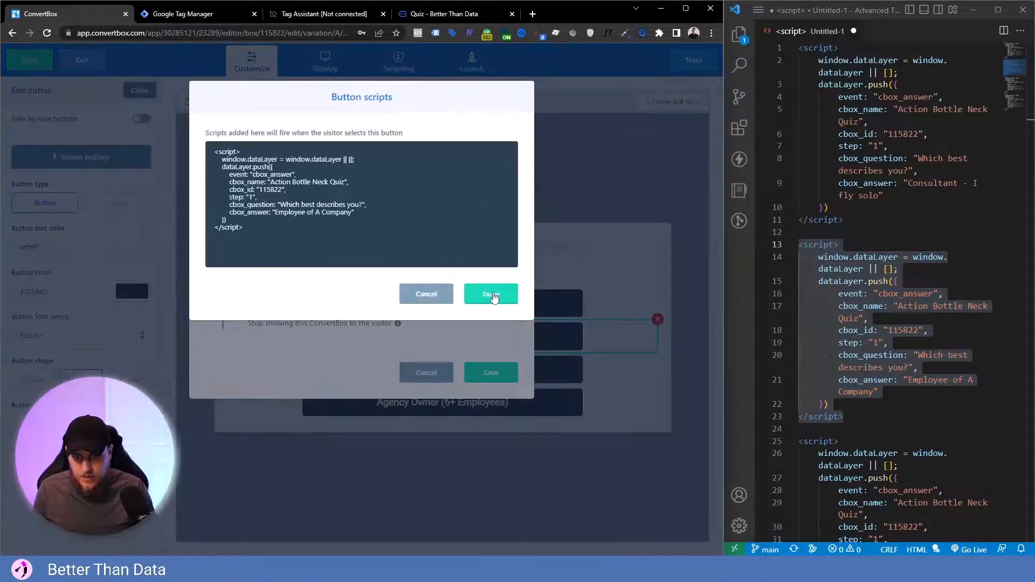
{"action": "left_click", "coordinate": [491, 294]}
{"action": "left_click", "coordinate": [491, 372]}
Step: Turn on the tracking script for the "Agency Owner (2-5 Employees)" button, using its matching script block, and save its settings
{"action": "scroll", "coordinate": [810, 417], "scroll_direction": "down", "scroll_amount": 5}
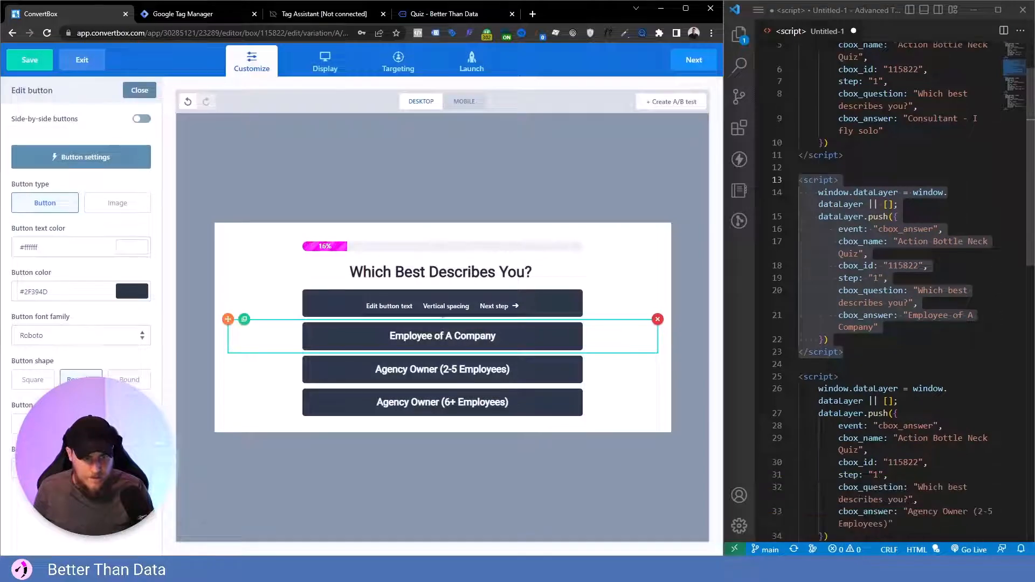
{"action": "left_click", "coordinate": [442, 369]}
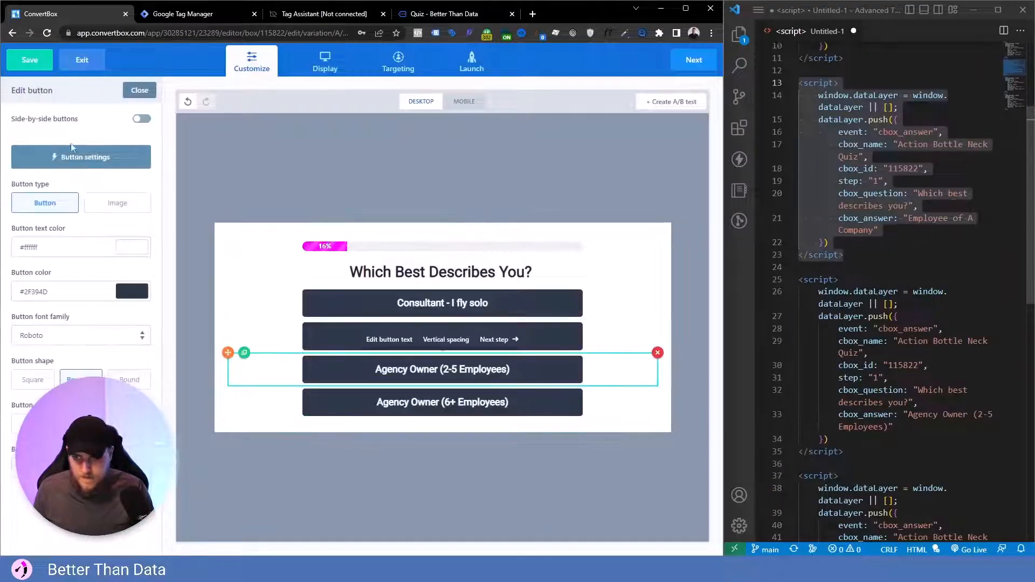
{"action": "left_click", "coordinate": [76, 156]}
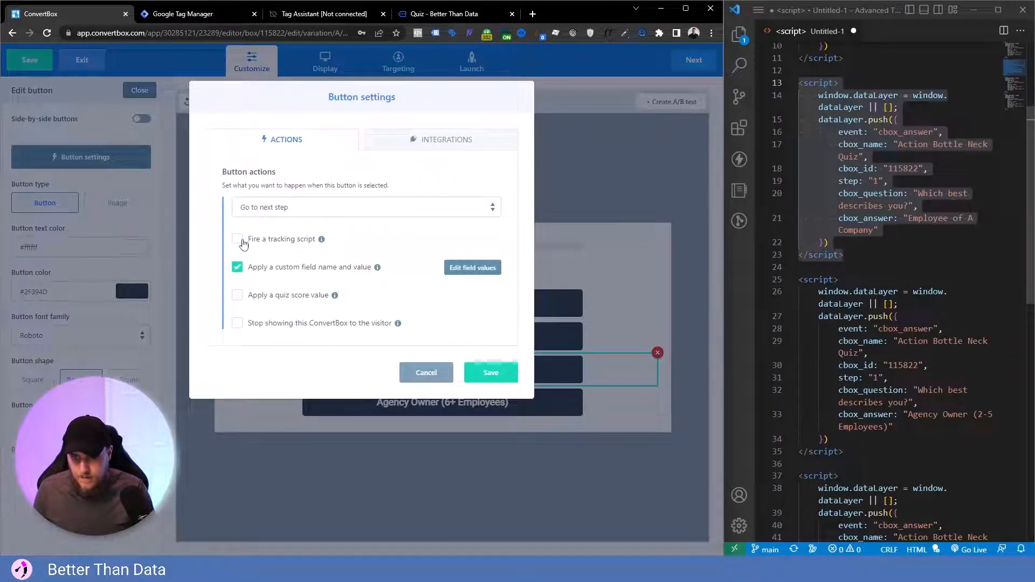
{"action": "left_click", "coordinate": [237, 239]}
{"action": "left_click", "coordinate": [473, 239]}
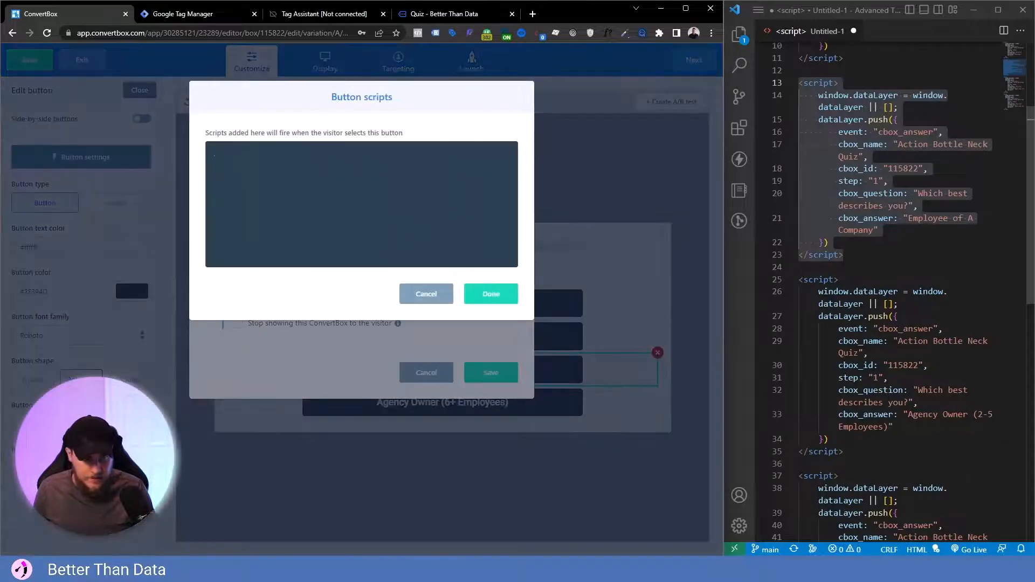
{"action": "left_click_drag", "start_coordinate": [844, 452], "coordinate": [799, 279]}
{"action": "left_click", "coordinate": [421, 232]}
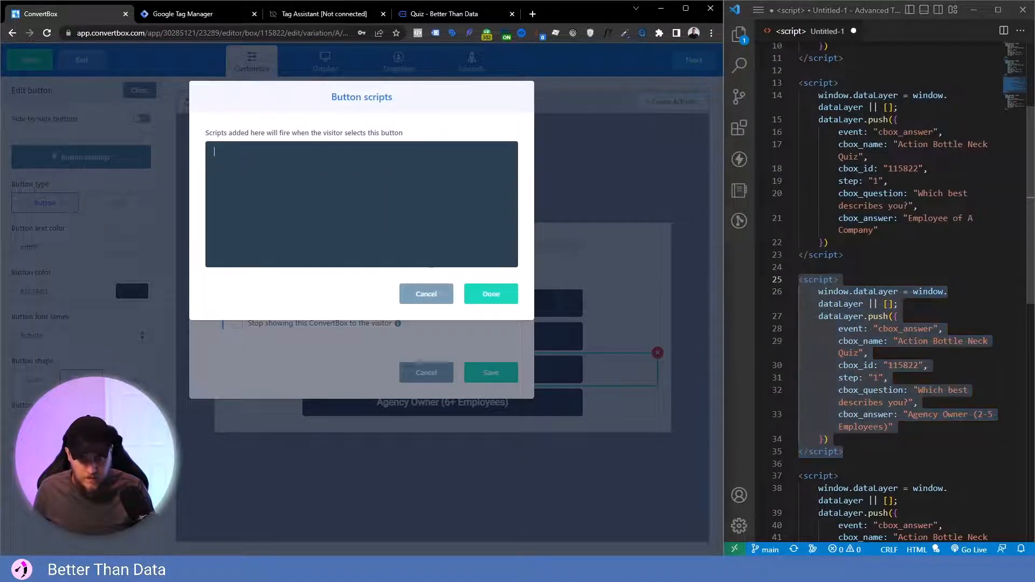
{"action": "key", "text": "ctrl+v"}
{"action": "left_click", "coordinate": [491, 294]}
{"action": "left_click", "coordinate": [490, 372]}
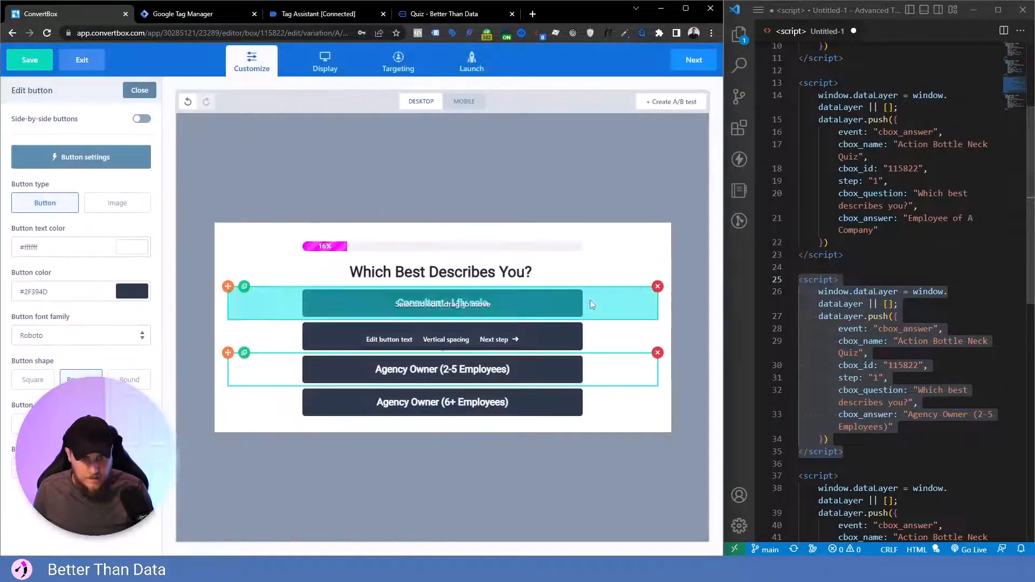
Step: Attach the matching script block to the "Agency Owner (6+ Employees)" button as a tracking script, and save the ConvertBox while staying in the editor
{"action": "left_click", "coordinate": [513, 403]}
{"action": "left_click", "coordinate": [126, 161]}
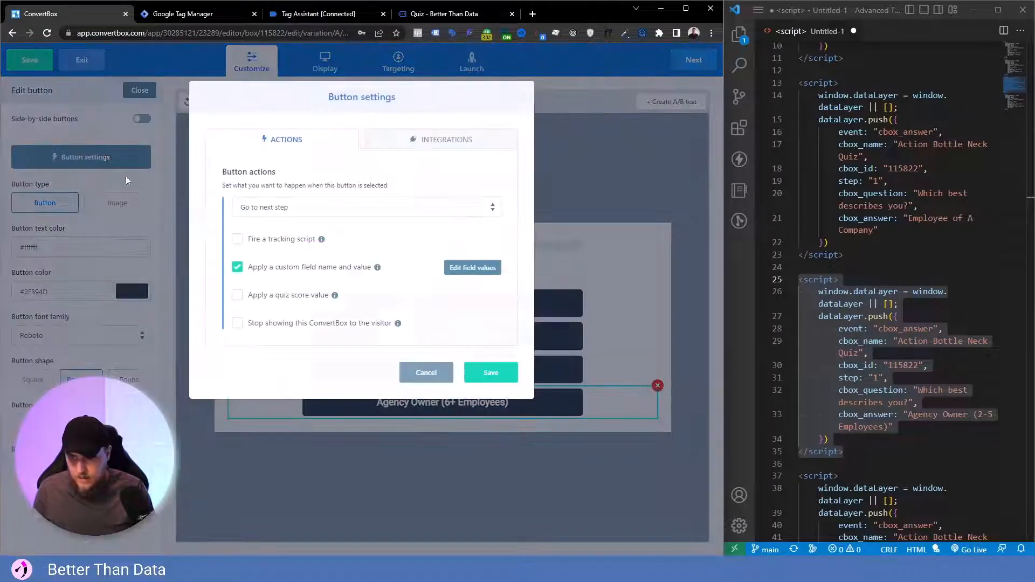
{"action": "left_click", "coordinate": [237, 239]}
{"action": "left_click", "coordinate": [467, 239]}
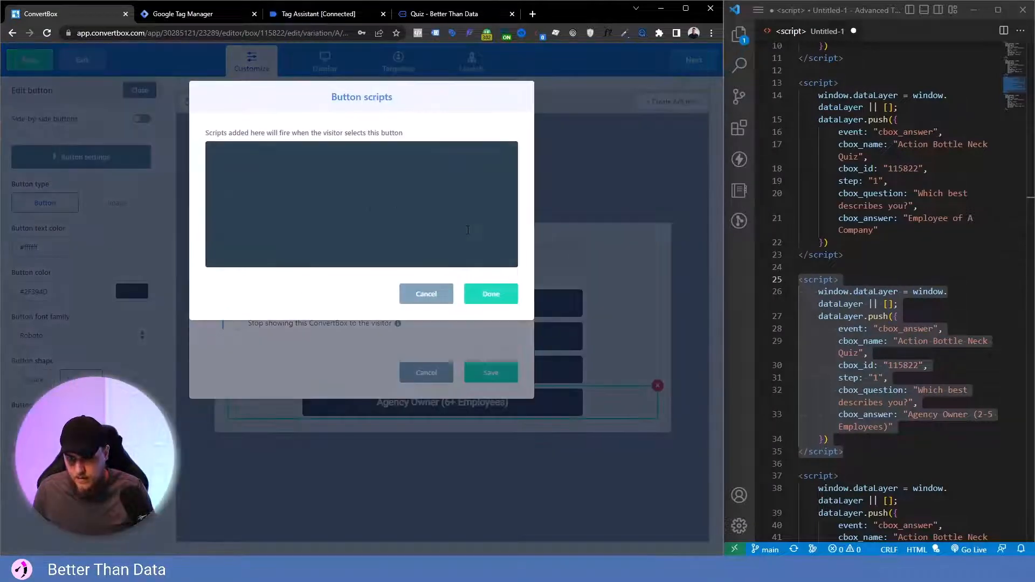
{"action": "scroll", "coordinate": [894, 269], "scroll_direction": "down", "scroll_amount": 5}
{"action": "left_click_drag", "start_coordinate": [844, 454], "coordinate": [798, 281]}
{"action": "key", "text": "ctrl+c"}
{"action": "left_click", "coordinate": [438, 263]}
{"action": "key", "text": "ctrl+v"}
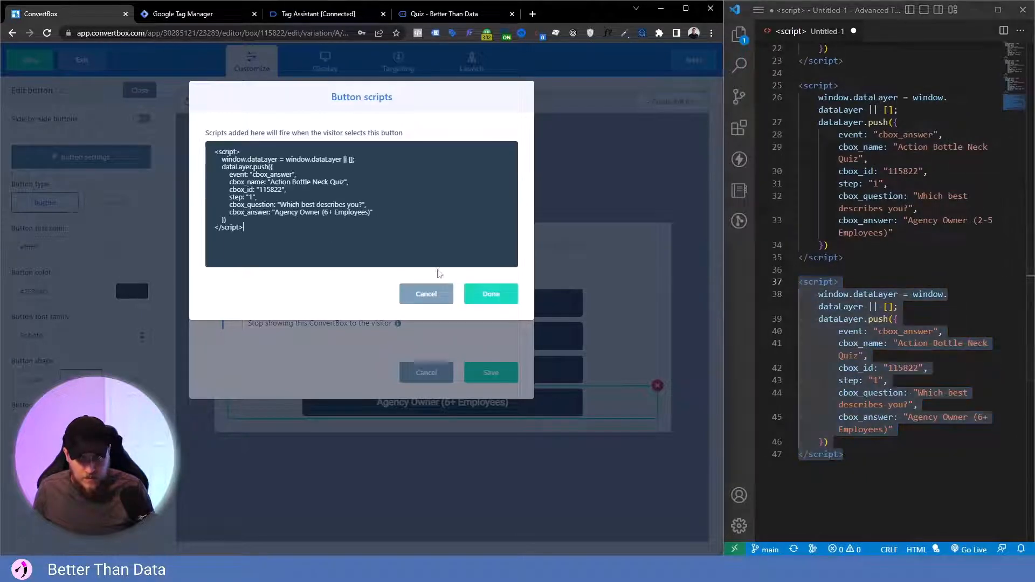
{"action": "left_click", "coordinate": [491, 294]}
{"action": "left_click", "coordinate": [490, 372]}
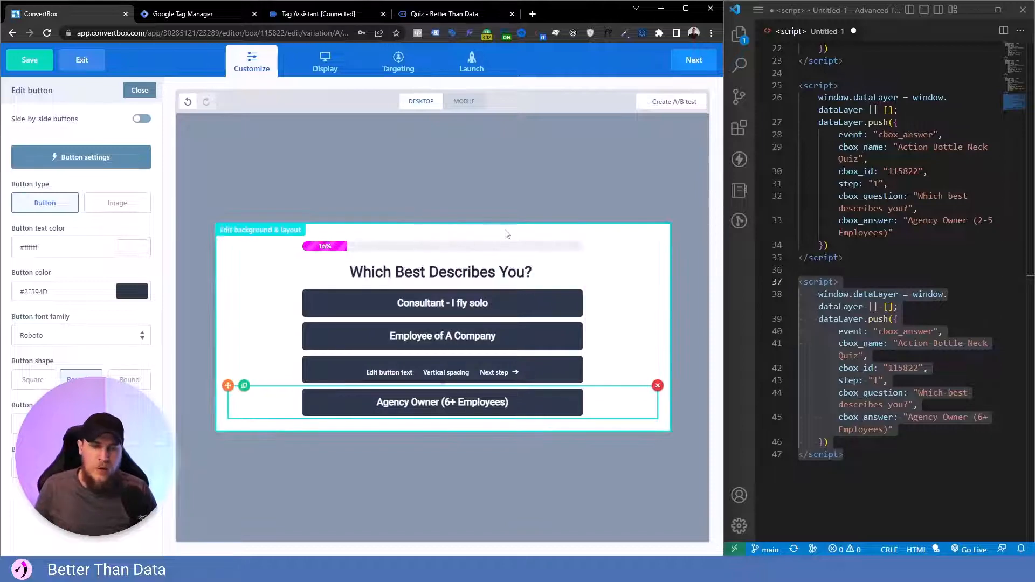
{"action": "left_click", "coordinate": [28, 63]}
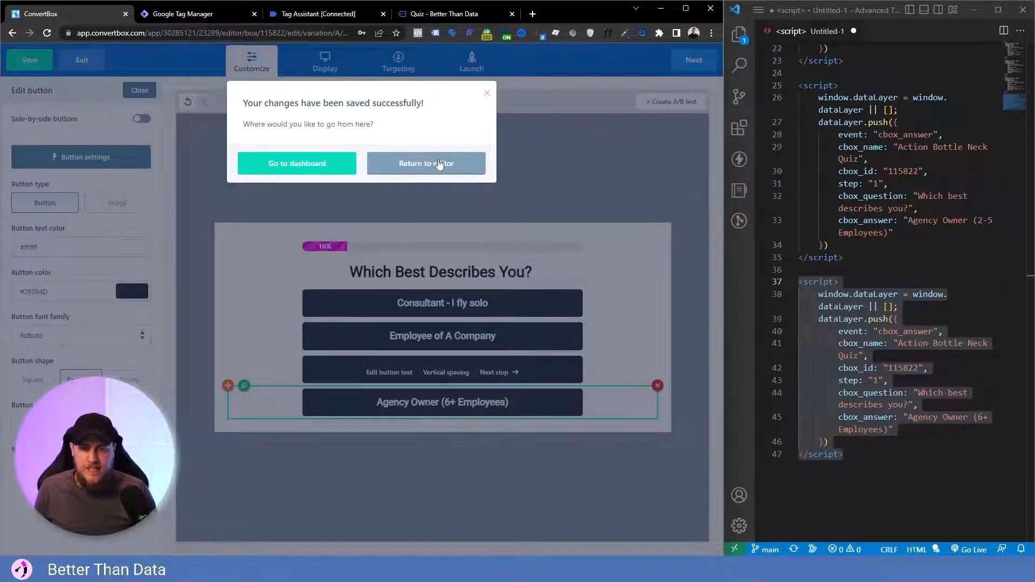
{"action": "left_click", "coordinate": [440, 163]}
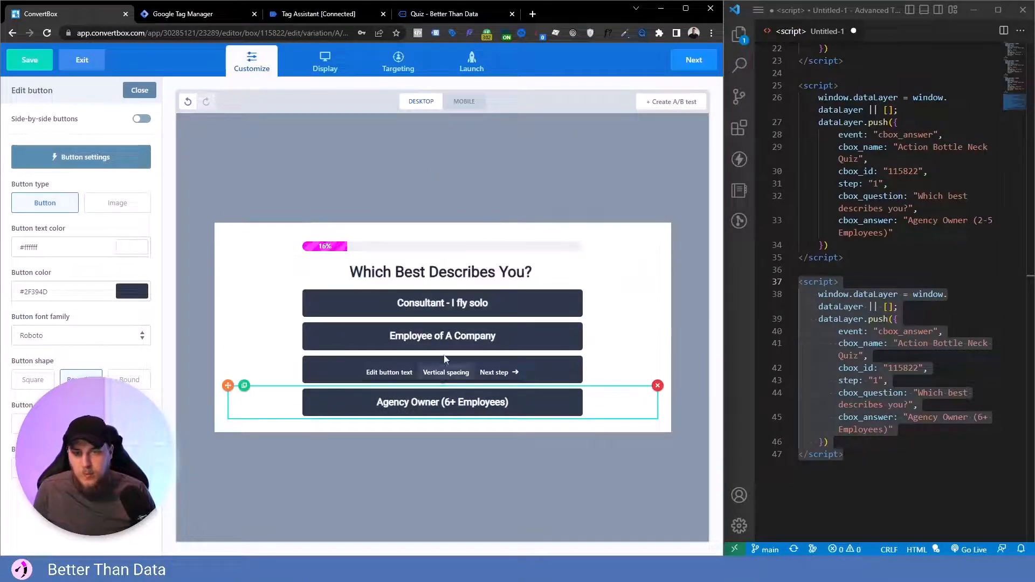
Step: Bring up the live Better Than Data quiz page and switch to its connected Tag Assistant session
{"action": "left_click", "coordinate": [429, 17]}
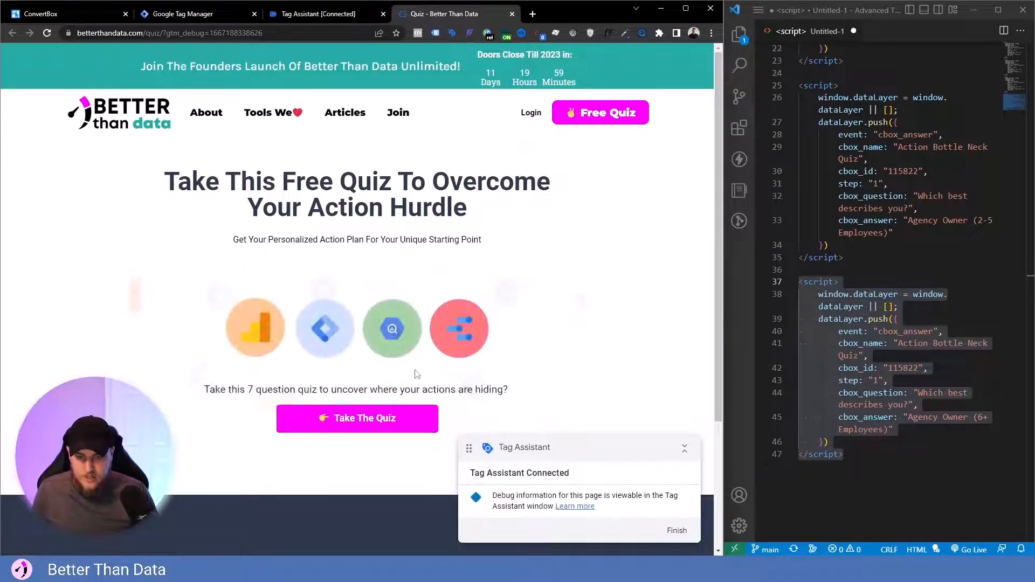
{"action": "left_click", "coordinate": [318, 14]}
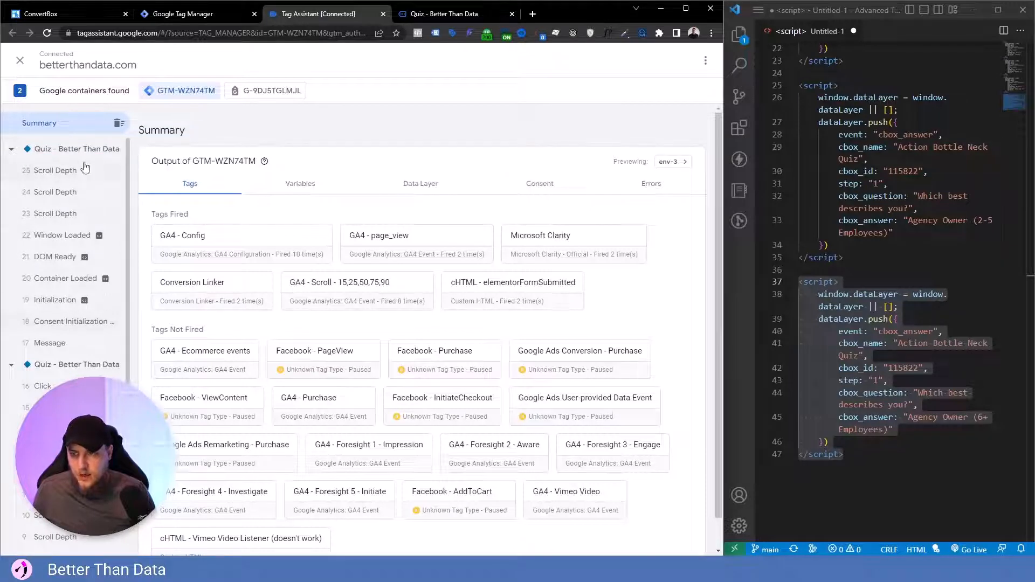
Step: Start the live quiz, answer "Consultant - I fly solo", and inspect the resulting cbox_answer event's question and answer in Tag Assistant
{"action": "left_click", "coordinate": [474, 18]}
{"action": "left_click", "coordinate": [344, 419]}
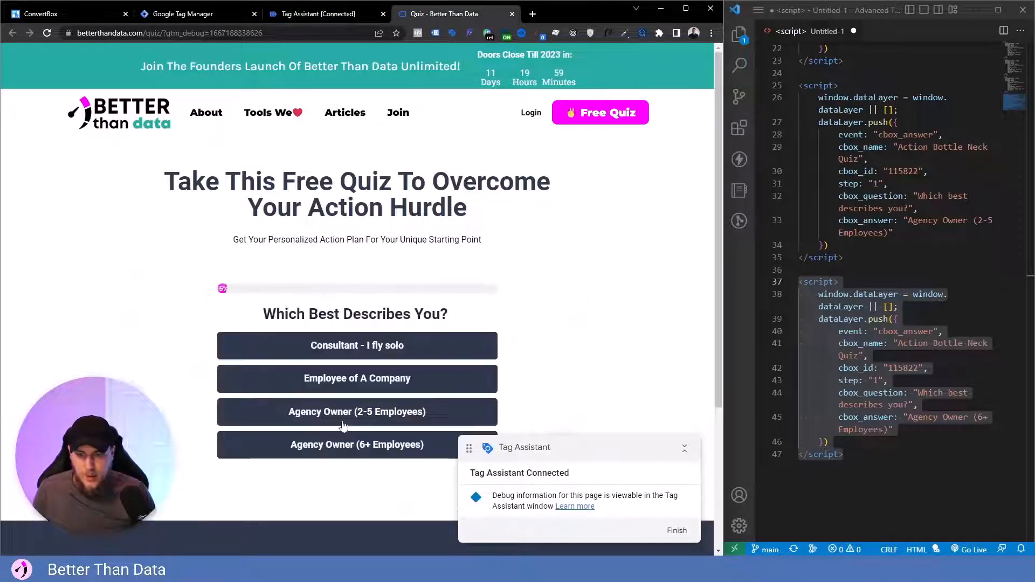
{"action": "left_click", "coordinate": [294, 352]}
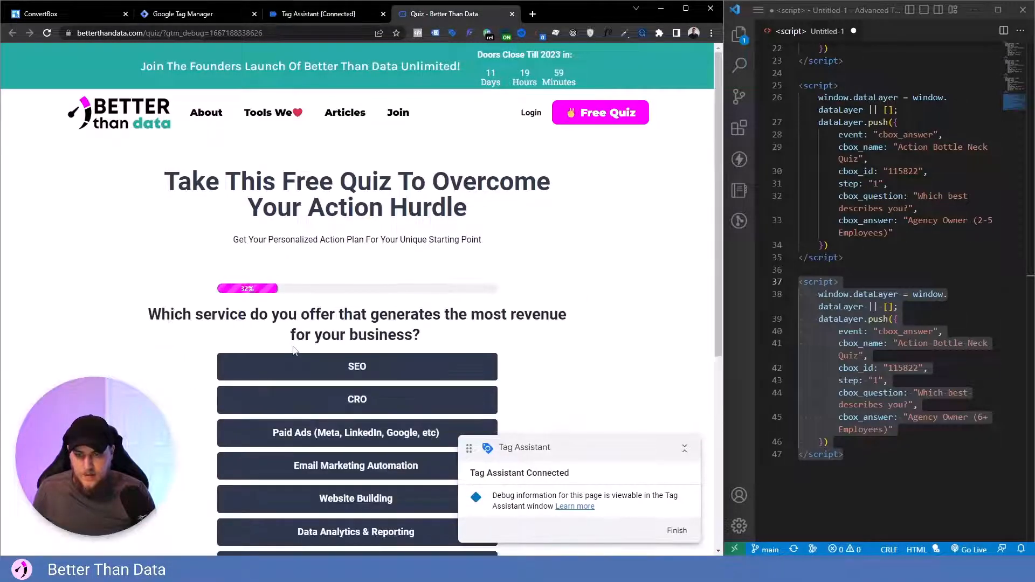
{"action": "left_click", "coordinate": [318, 13]}
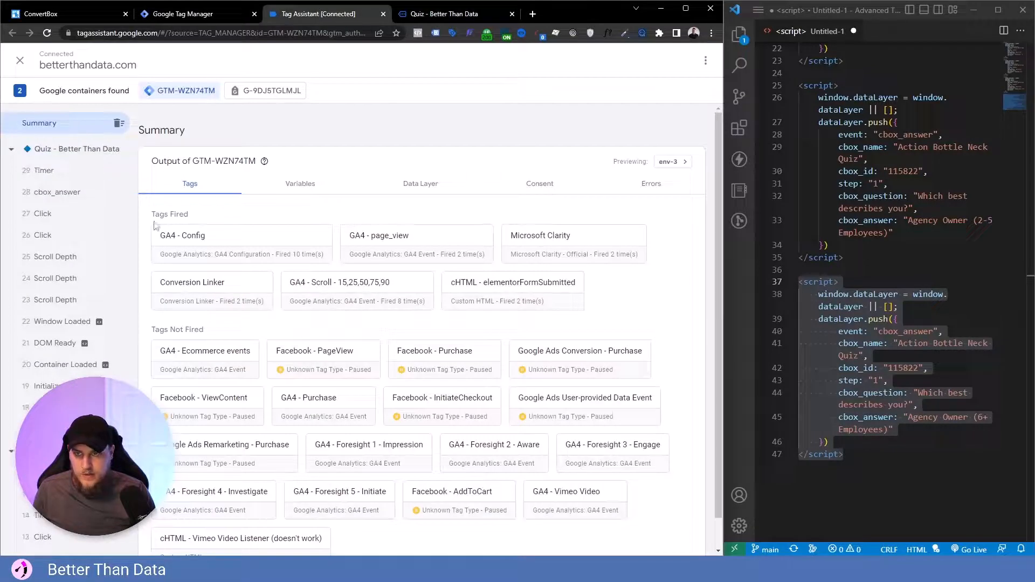
{"action": "left_click", "coordinate": [68, 193]}
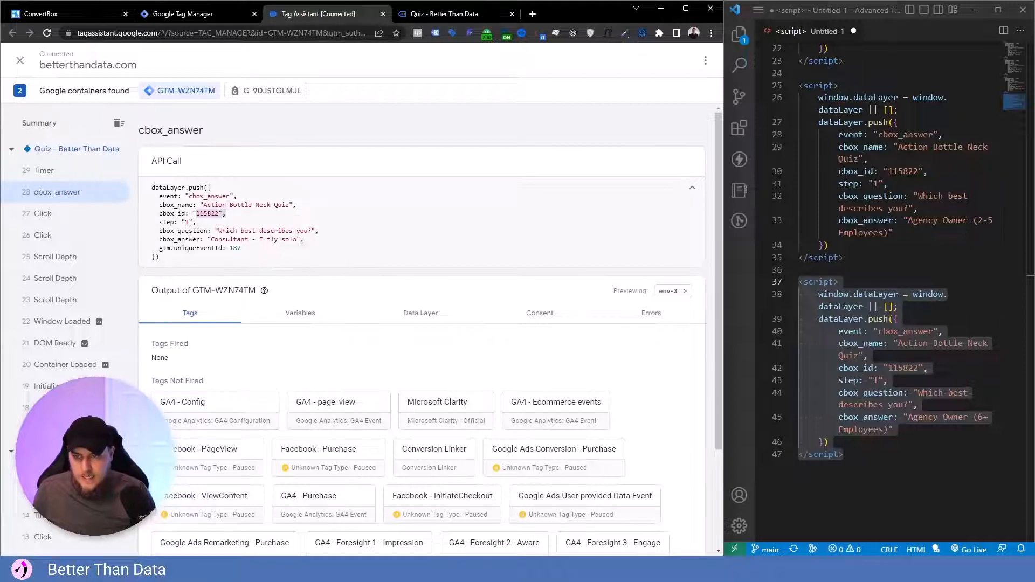
{"action": "left_click_drag", "start_coordinate": [217, 231], "coordinate": [317, 233]}
{"action": "left_click", "coordinate": [281, 240]}
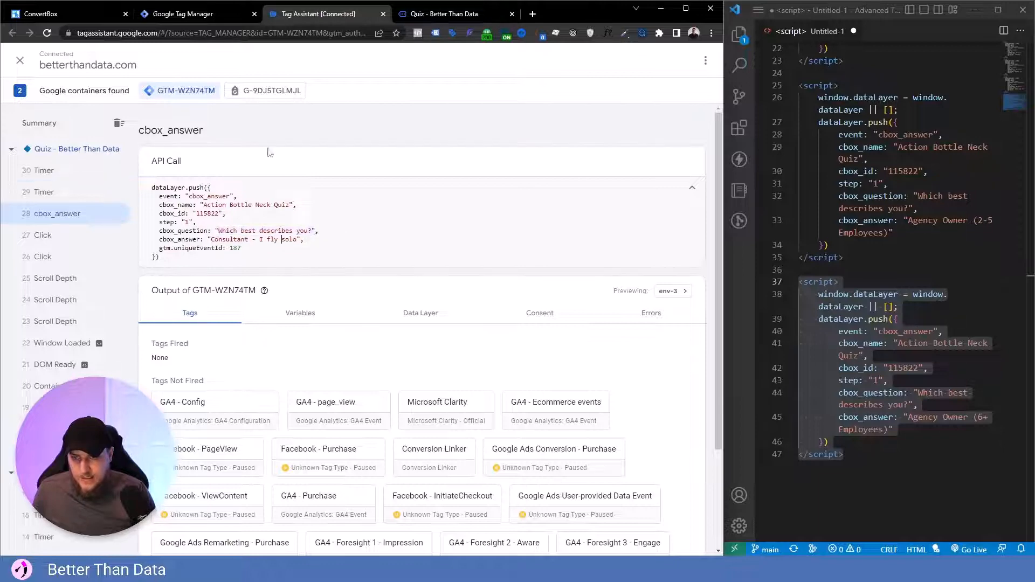
Step: Reload and restart the quiz, choose "Agency Owner (2-5 Employees)", and check the answer in its newest cbox_answer event in Tag Assistant
{"action": "left_click", "coordinate": [443, 14]}
{"action": "key", "text": "F5"}
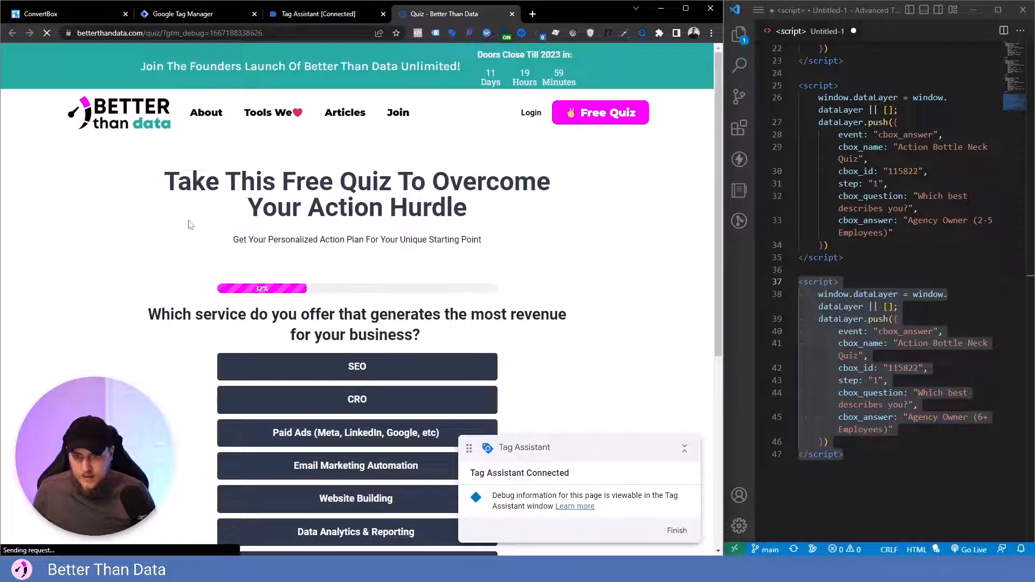
{"action": "left_click", "coordinate": [331, 422]}
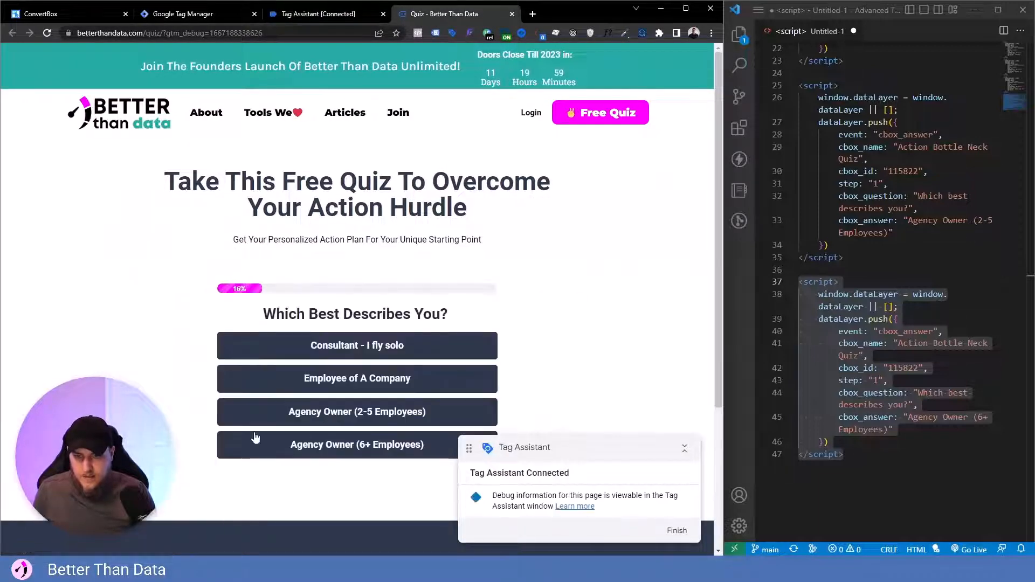
{"action": "left_click", "coordinate": [332, 419]}
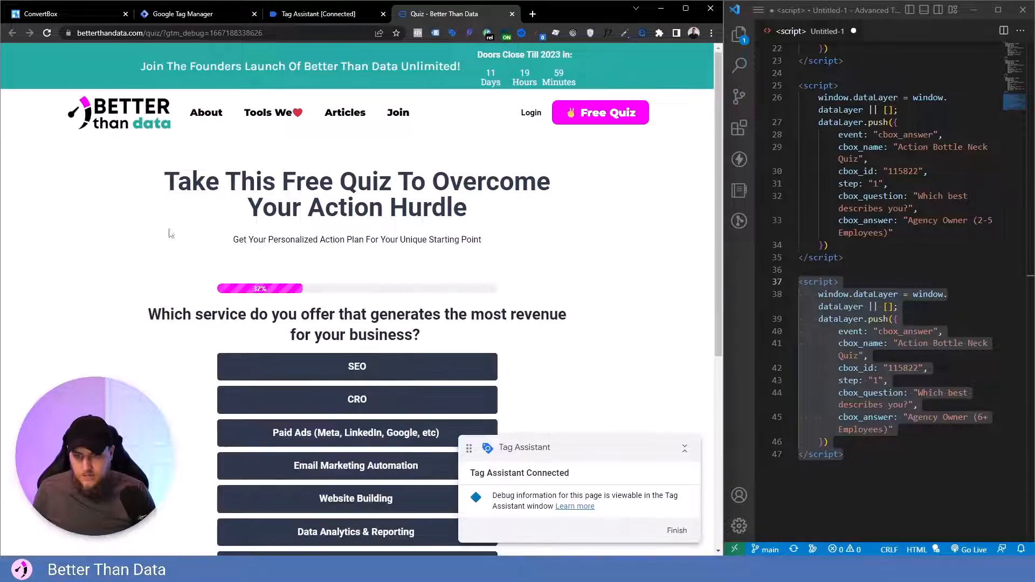
{"action": "left_click", "coordinate": [293, 15]}
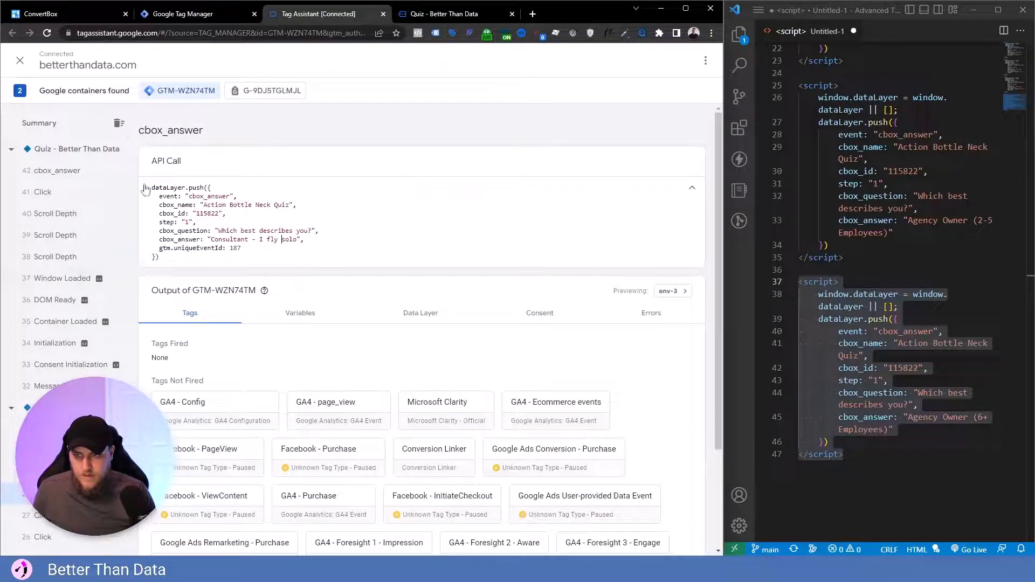
{"action": "left_click", "coordinate": [72, 172]}
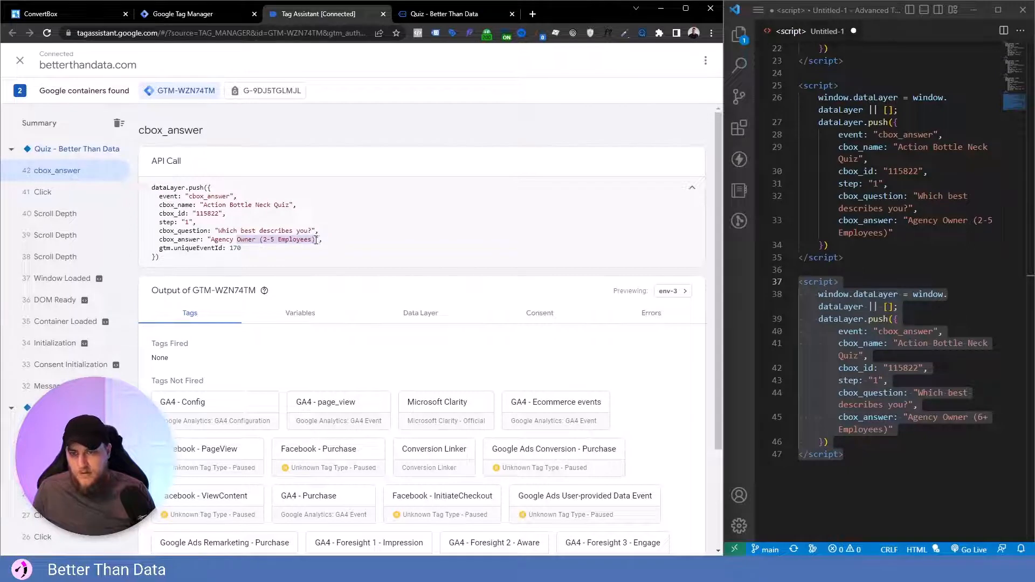
{"action": "left_click", "coordinate": [312, 239]}
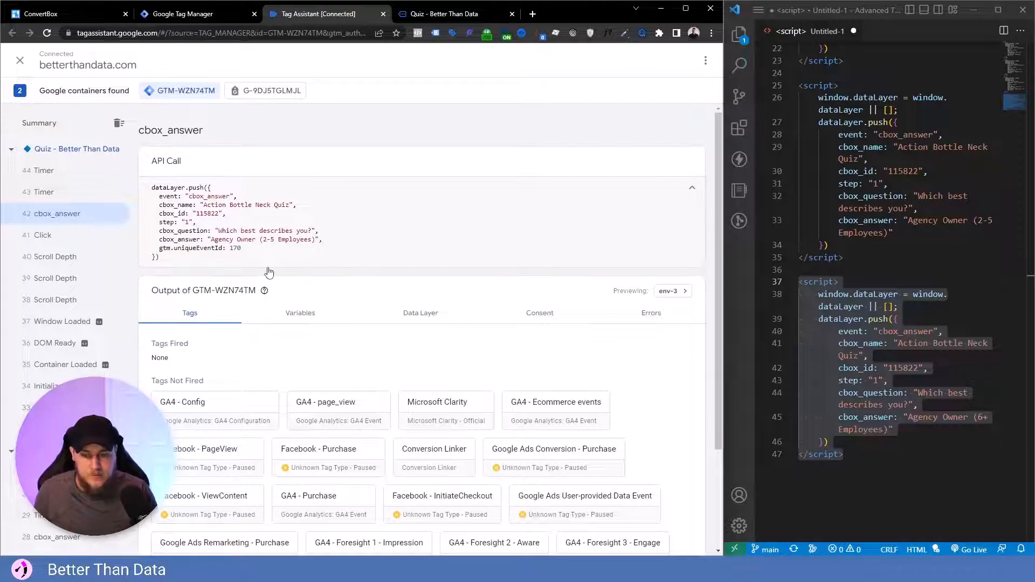
Step: Save the ConvertBox with the "Where should we send your Action Plan?" step open, and stay in the editor
{"action": "left_click", "coordinate": [445, 19]}
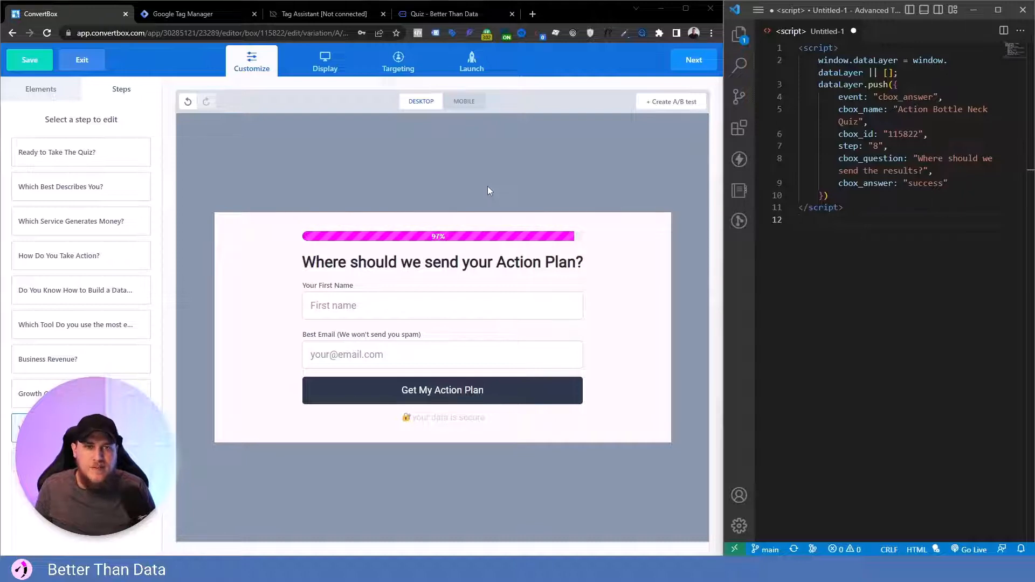
{"action": "left_click", "coordinate": [44, 60]}
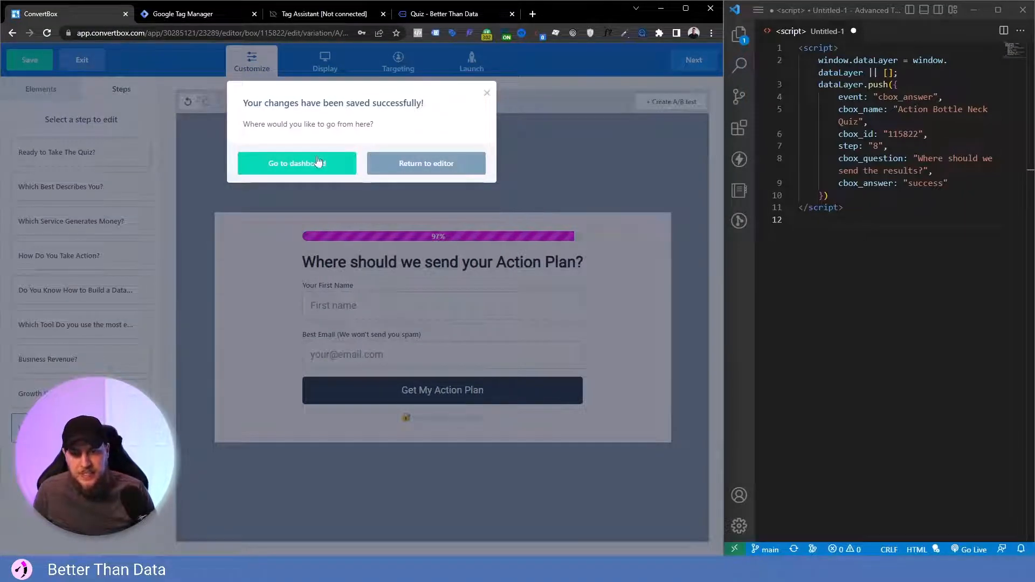
{"action": "left_click", "coordinate": [394, 163]}
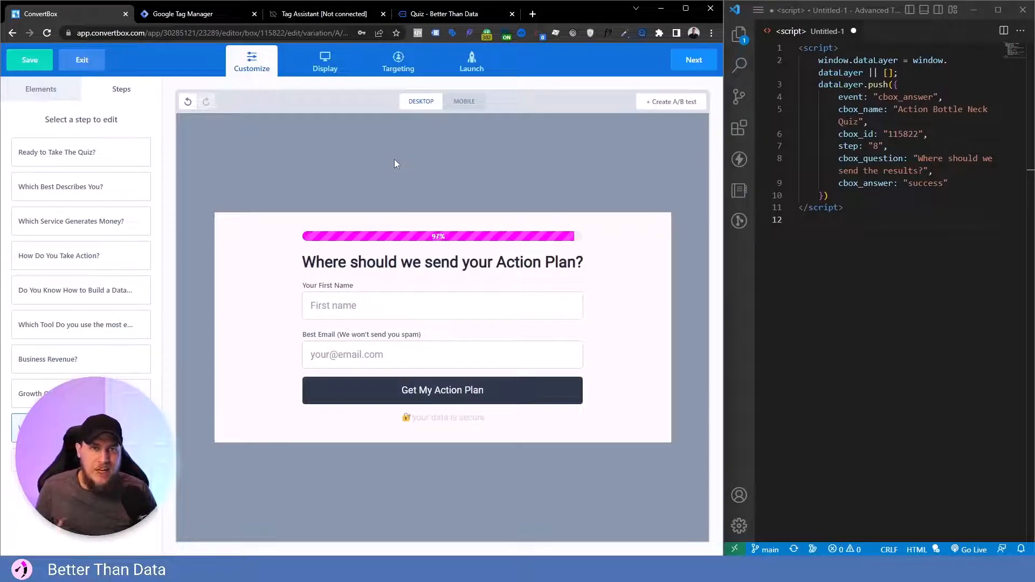
Step: Reload the live quiz page to reconnect it to Tag Assistant, and clear the recorded event list there
{"action": "left_click", "coordinate": [418, 13]}
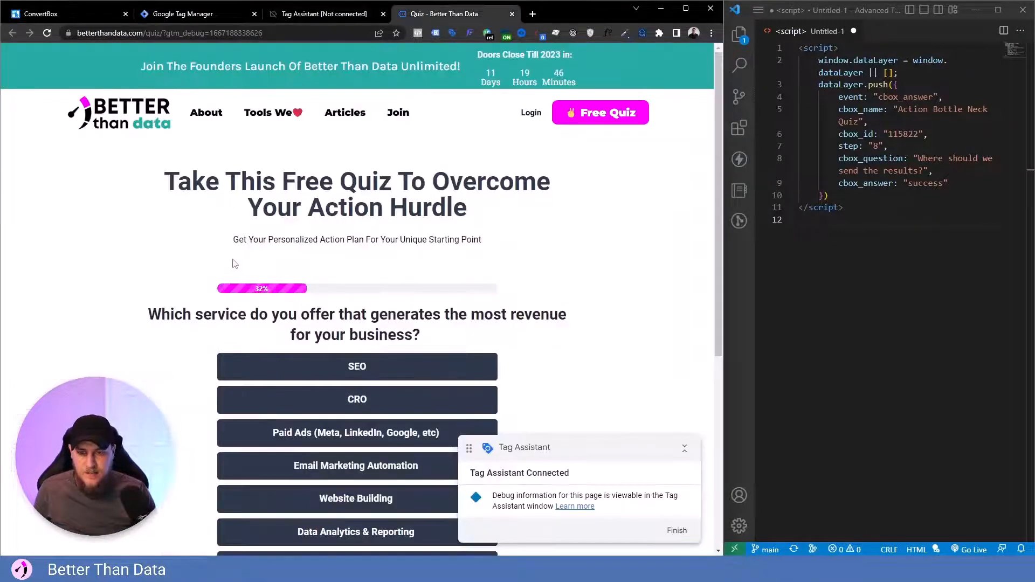
{"action": "key", "text": "ctrl+r"}
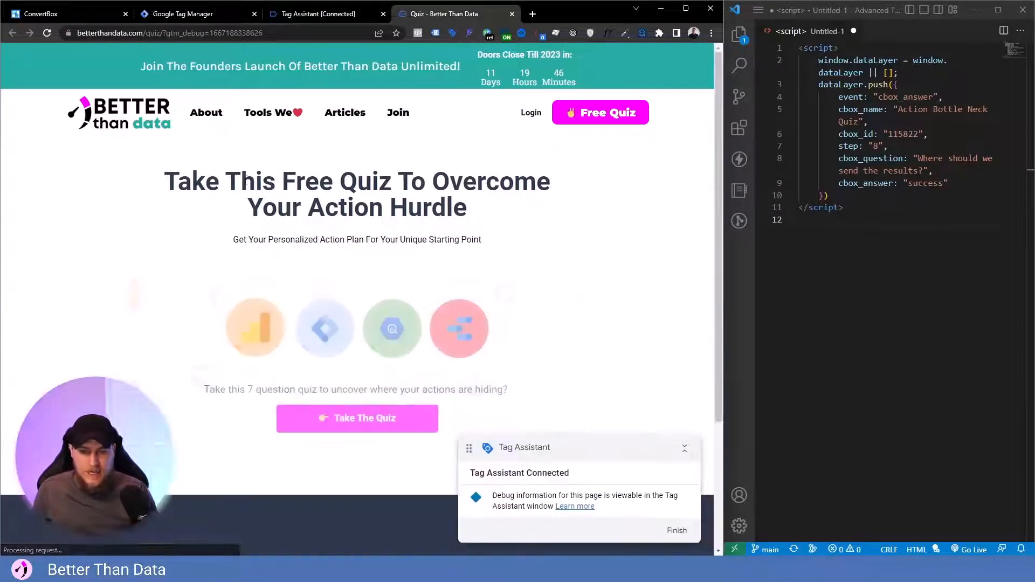
{"action": "left_click", "coordinate": [318, 13]}
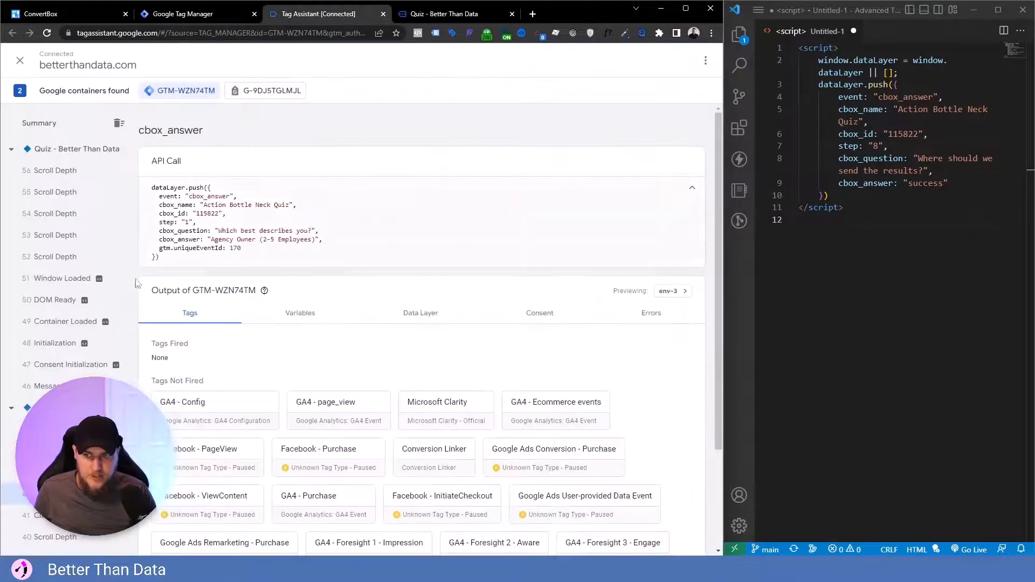
{"action": "left_click", "coordinate": [118, 122]}
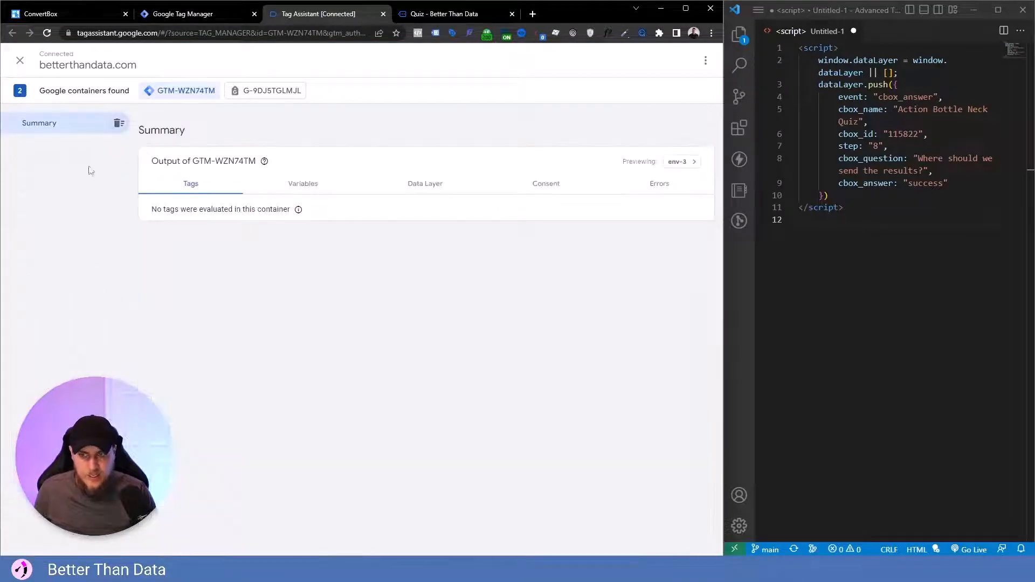
Step: Take the quiz again with "Employee of A Company" as the first answer, and examine the expanded API call of its cbox_answer event
{"action": "left_click", "coordinate": [474, 17]}
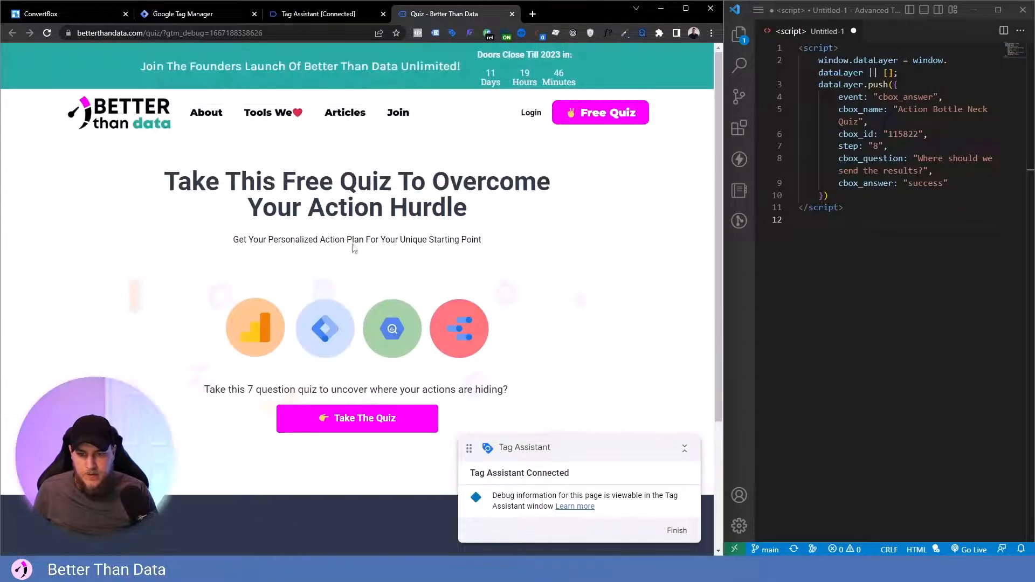
{"action": "left_click", "coordinate": [335, 424]}
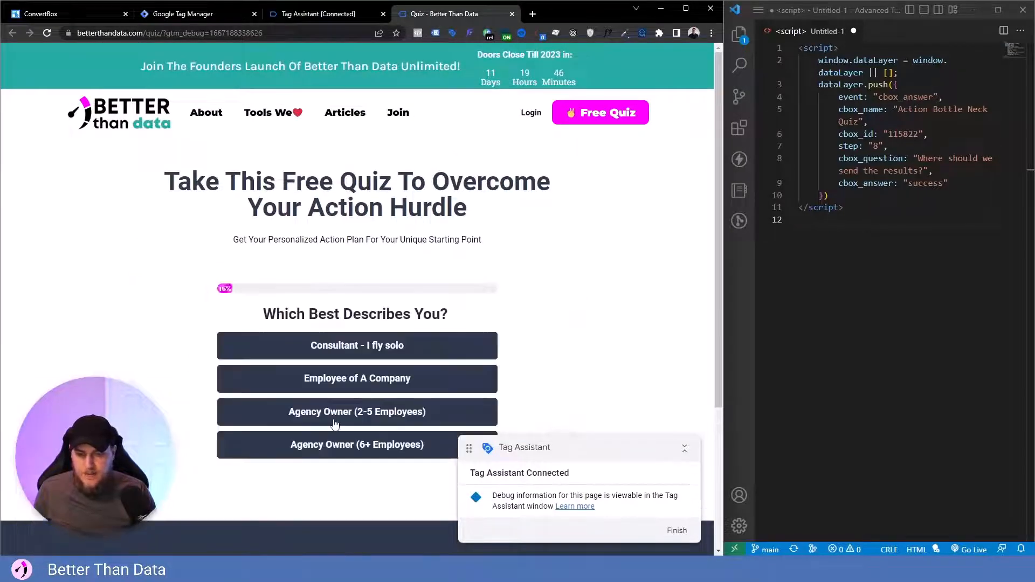
{"action": "left_click", "coordinate": [332, 357]}
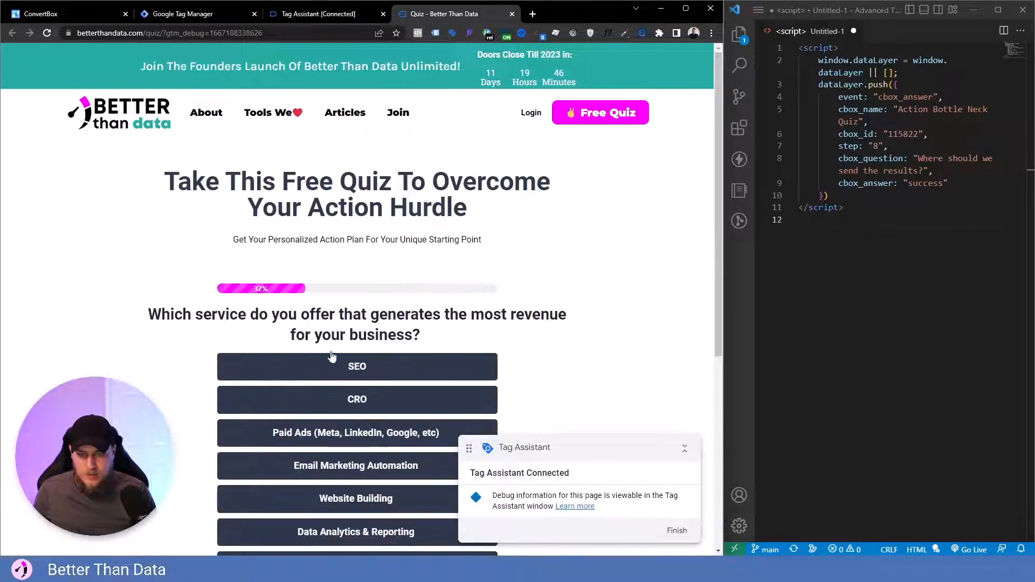
{"action": "left_click", "coordinate": [315, 12]}
{"action": "left_click", "coordinate": [64, 171]}
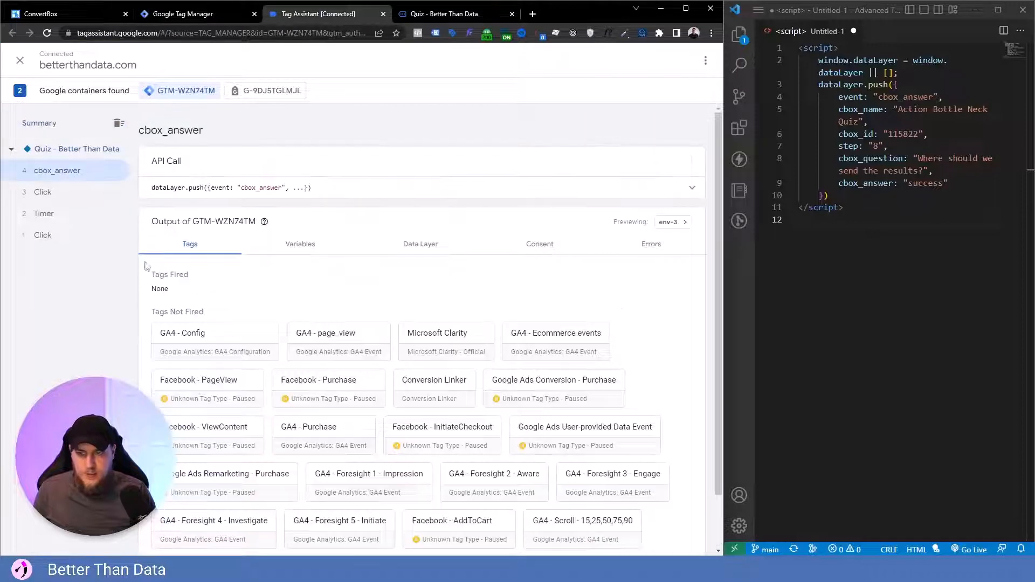
{"action": "left_click", "coordinate": [347, 185]}
{"action": "left_click_drag", "start_coordinate": [230, 243], "coordinate": [293, 233]}
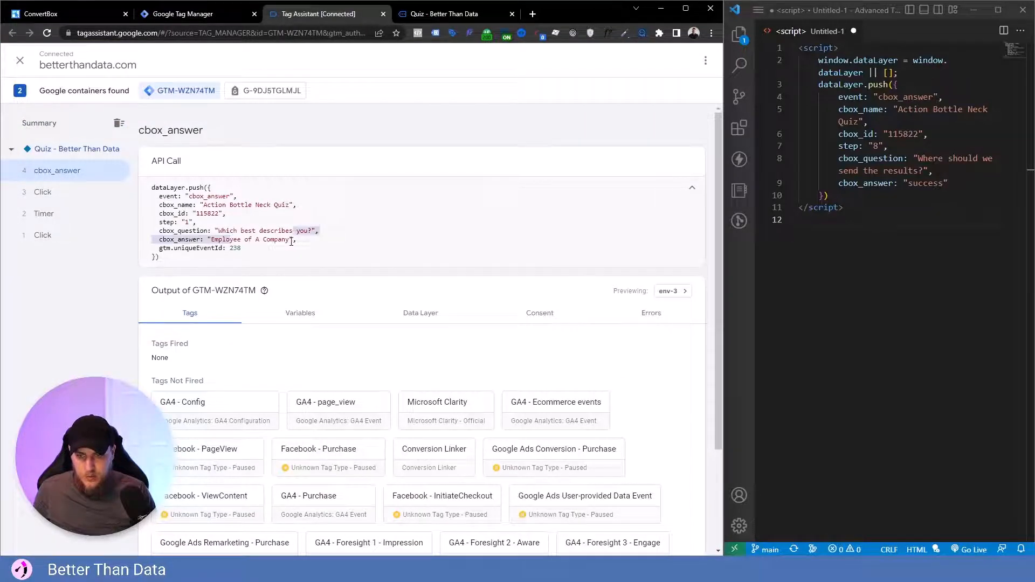
{"action": "left_click", "coordinate": [293, 239]}
Step: Answer the highest-revenue service question with "CRO", and open the newest cbox_answer event in Tag Assistant to check its values
{"action": "left_click", "coordinate": [468, 14]}
{"action": "scroll", "coordinate": [230, 338], "scroll_direction": "down", "scroll_amount": 3}
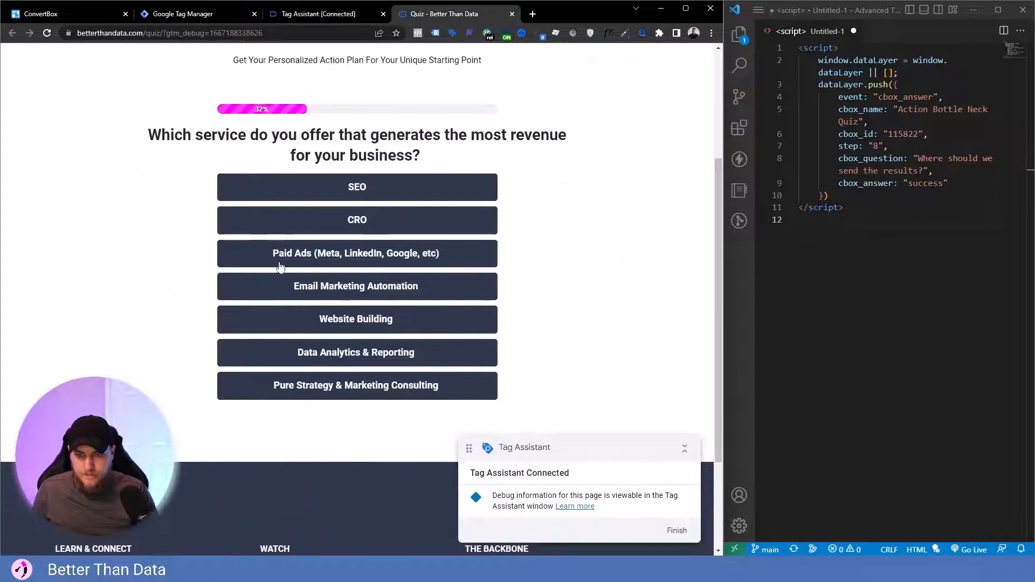
{"action": "left_click", "coordinate": [327, 224]}
{"action": "left_click", "coordinate": [326, 15]}
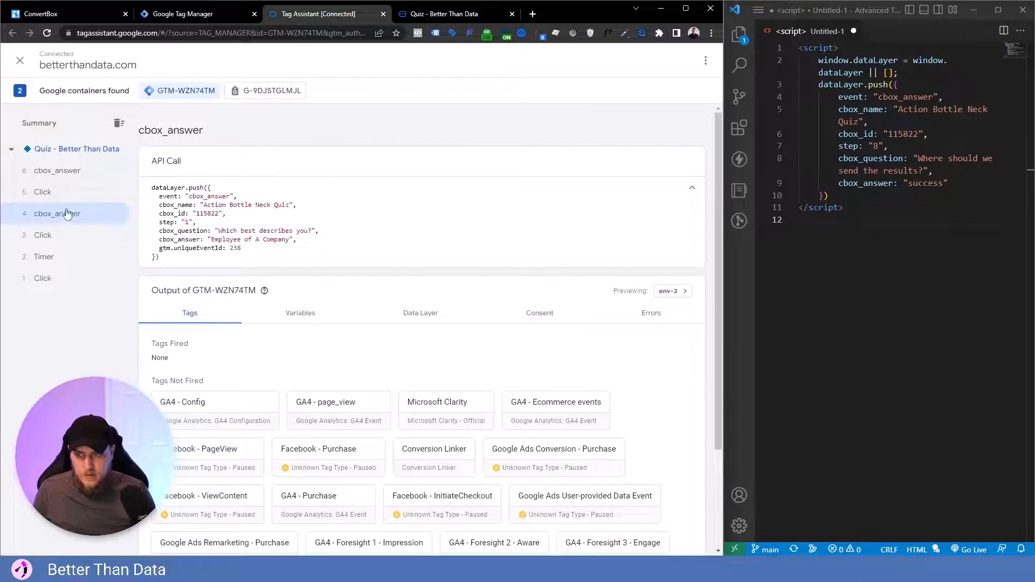
{"action": "left_click", "coordinate": [76, 171]}
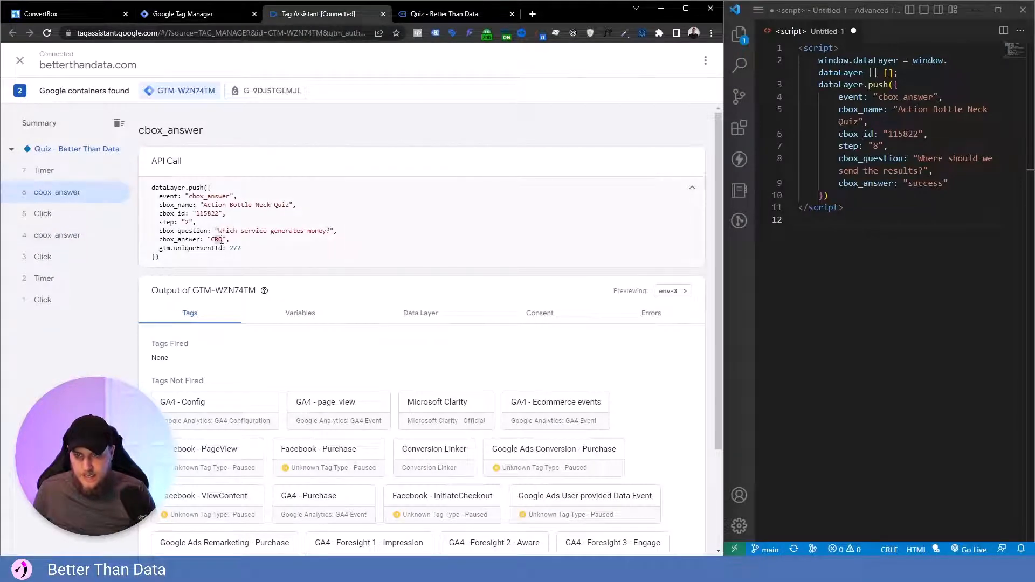
Step: Choose "Looker Studio Dashboard Template" for how you decide to take action, and check the question and answer in its cbox_answer event
{"action": "left_click", "coordinate": [468, 18]}
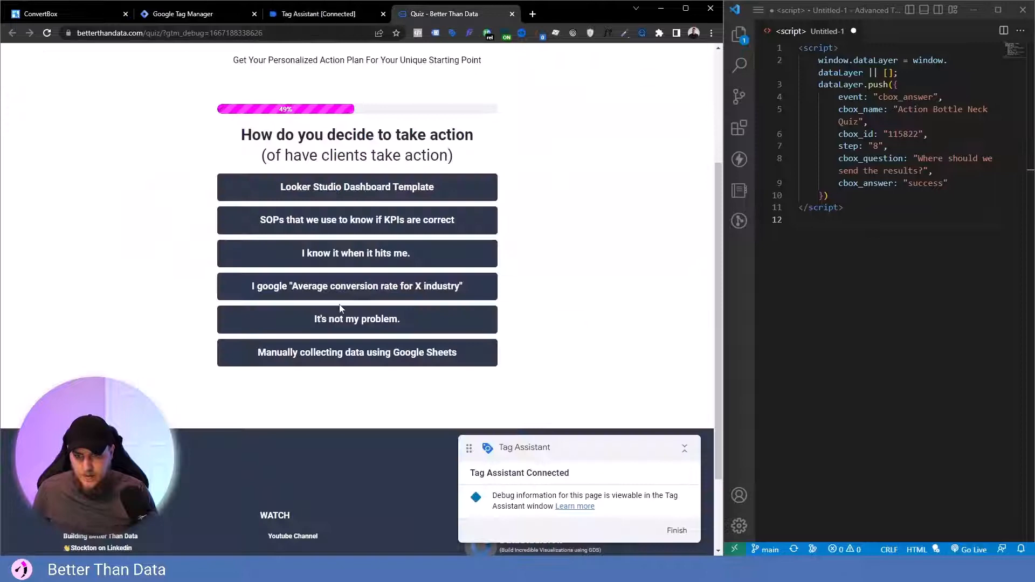
{"action": "left_click", "coordinate": [291, 191]}
{"action": "left_click", "coordinate": [324, 15]}
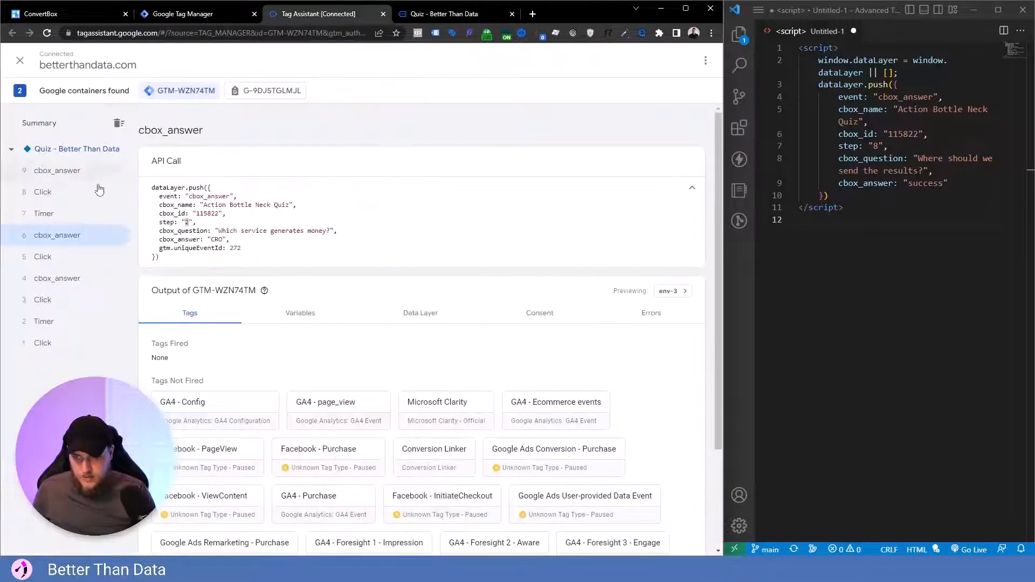
{"action": "left_click", "coordinate": [41, 177]}
{"action": "left_click_drag", "start_coordinate": [304, 237], "coordinate": [317, 222]}
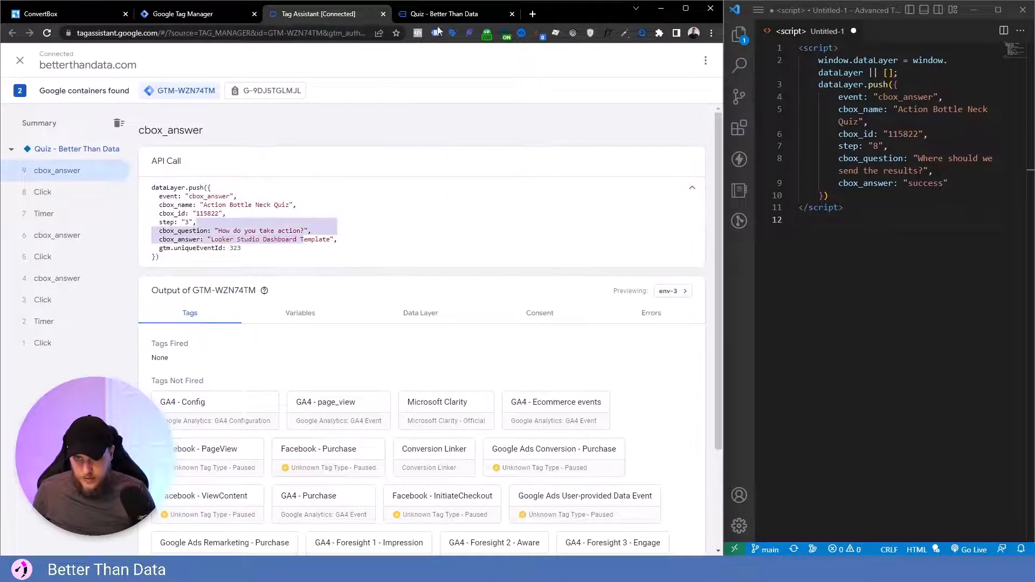
Step: Answer the data layer question with "I am fluent in Data Layer management", and open the matching cbox_answer event in Tag Assistant
{"action": "left_click", "coordinate": [442, 16]}
{"action": "left_click", "coordinate": [325, 252]}
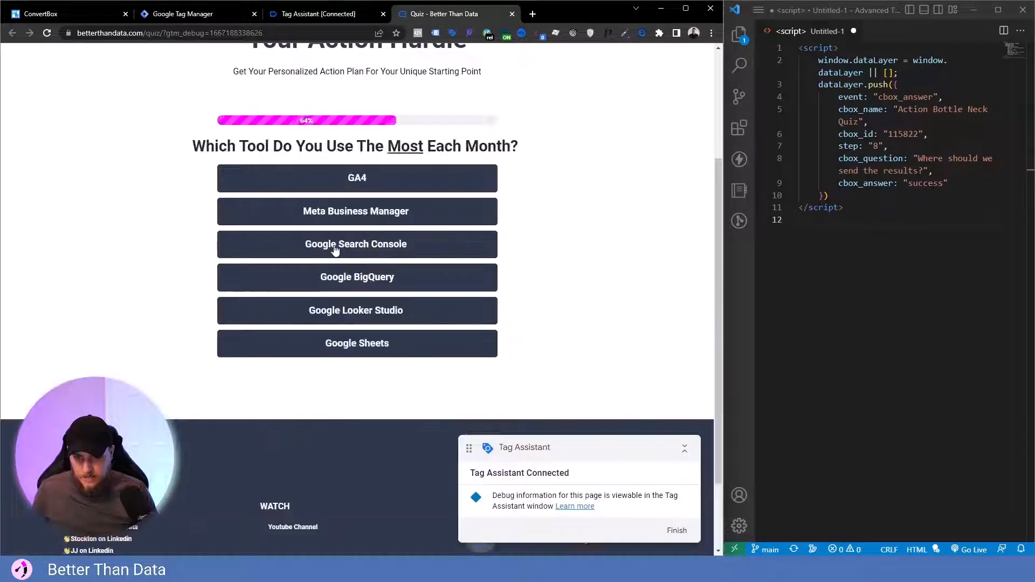
{"action": "left_click", "coordinate": [318, 14]}
{"action": "left_click", "coordinate": [60, 169]}
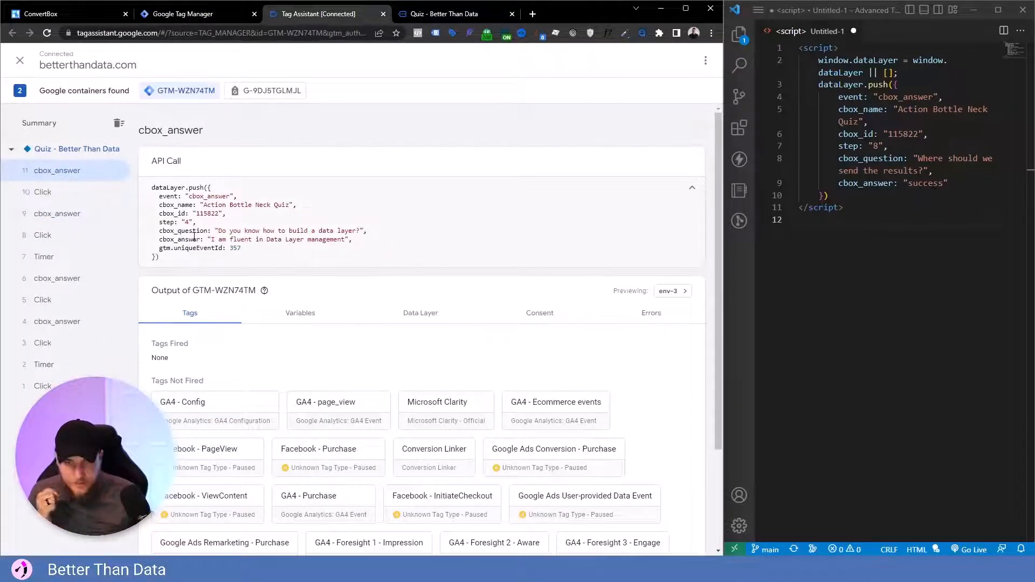
Step: Pick "Google BigQuery" as the most used tool each month, and review the step, question and answer in its cbox_answer event
{"action": "left_click", "coordinate": [487, 18]}
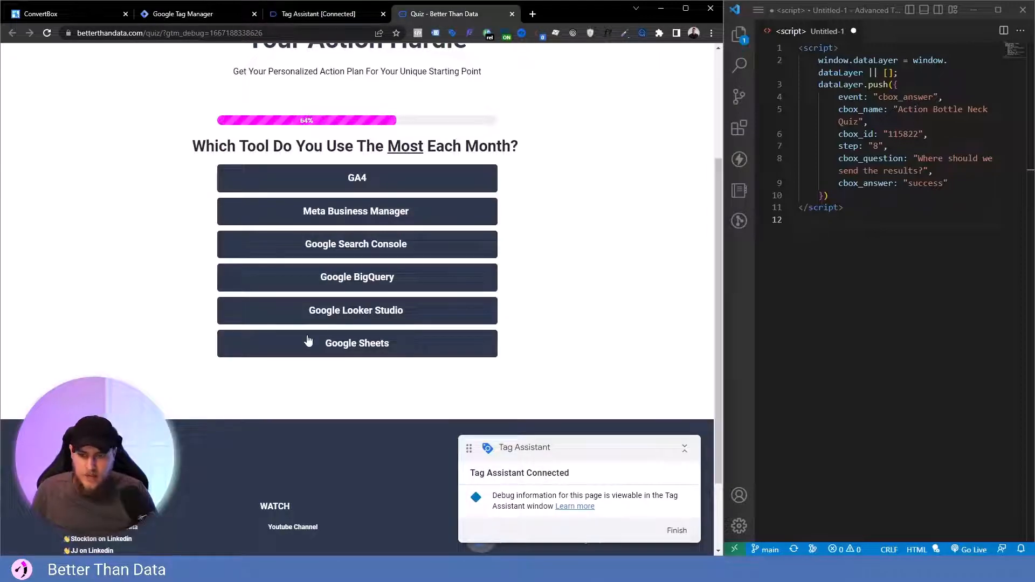
{"action": "left_click", "coordinate": [348, 289]}
{"action": "left_click", "coordinate": [329, 14]}
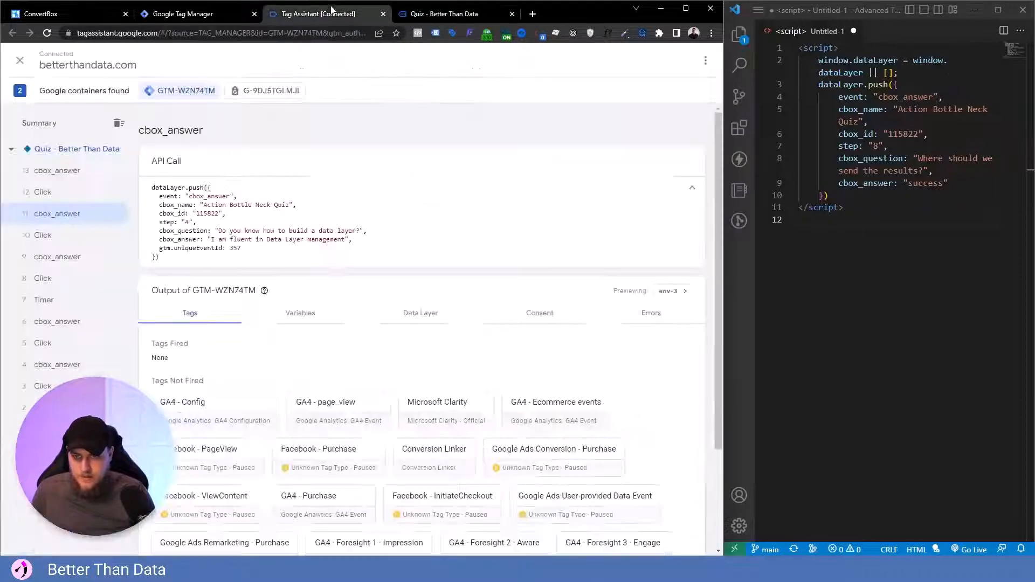
{"action": "left_click", "coordinate": [86, 171]}
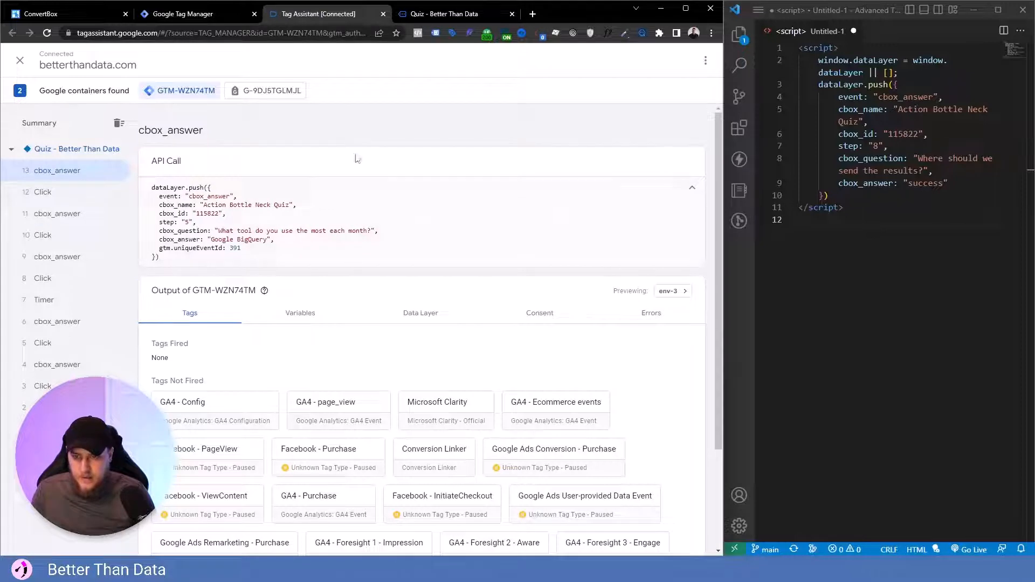
{"action": "left_click_drag", "start_coordinate": [215, 231], "coordinate": [242, 249]}
{"action": "left_click", "coordinate": [171, 224]}
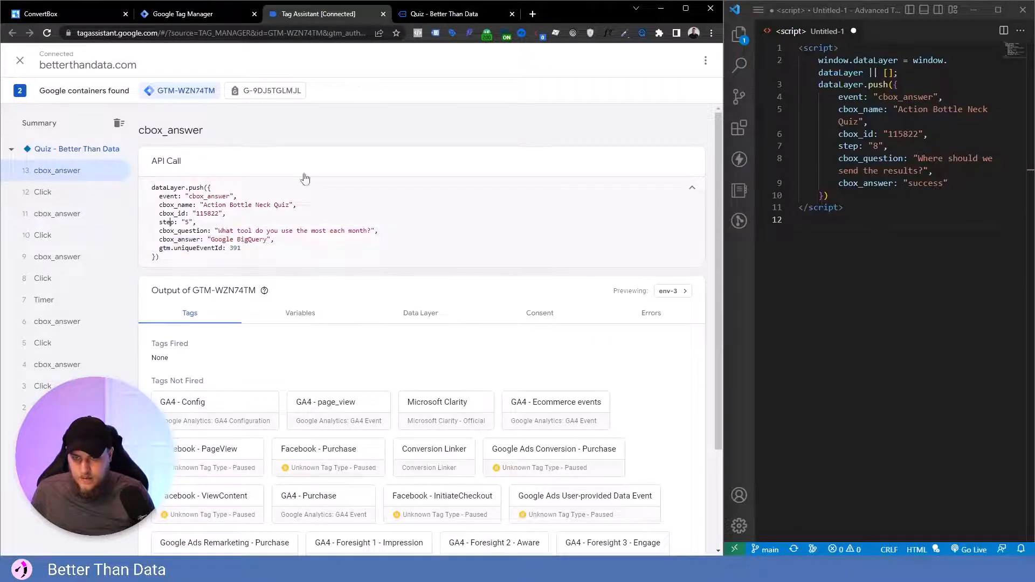
Step: Answer the business revenue question with "1MM-3MM", and open the newest cbox_answer event in Tag Assistant to check it
{"action": "left_click", "coordinate": [416, 15]}
{"action": "left_click", "coordinate": [317, 312]}
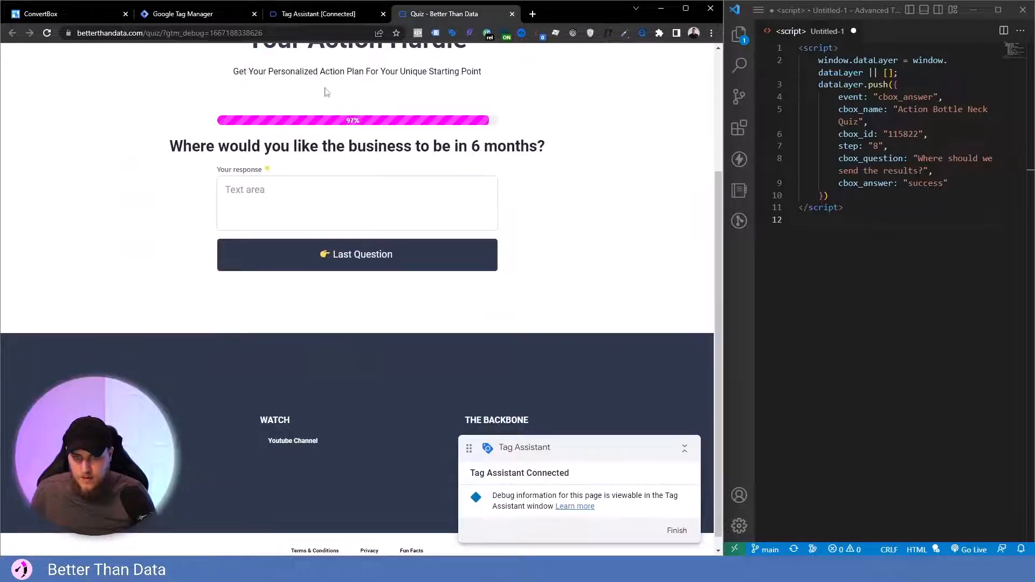
{"action": "left_click", "coordinate": [350, 18]}
{"action": "left_click", "coordinate": [54, 170]}
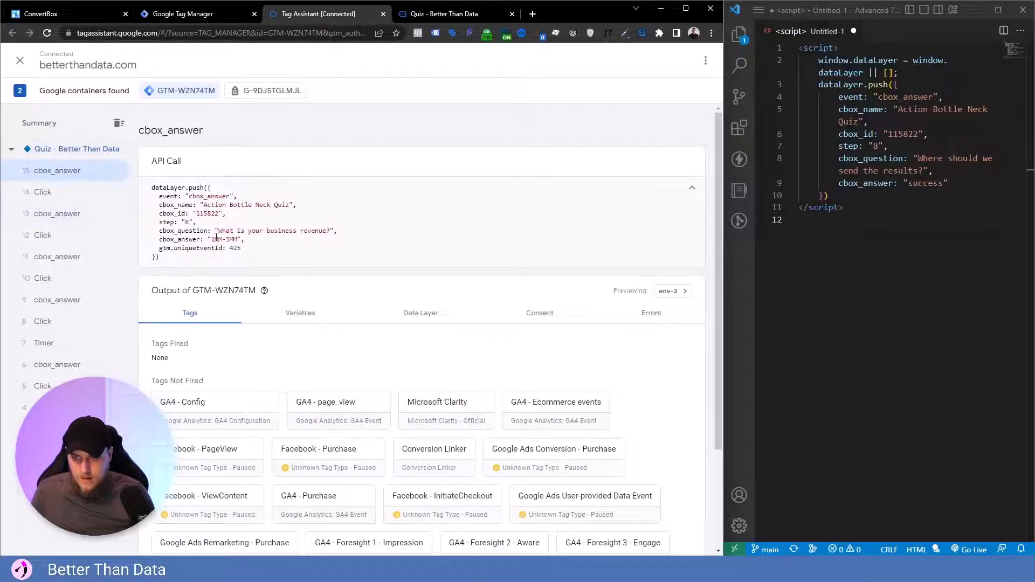
Step: Answer where the business should be in 6 months with "test", and check the question and answer in its cbox_answer event
{"action": "left_click", "coordinate": [434, 14]}
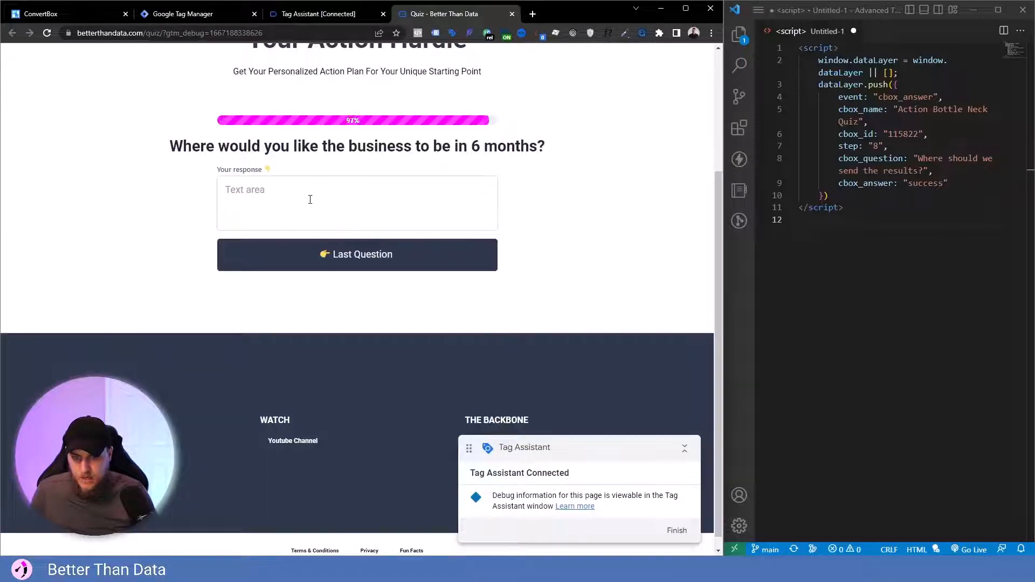
{"action": "left_click", "coordinate": [310, 199]}
{"action": "type", "text": "test"}
{"action": "left_click", "coordinate": [342, 259]}
{"action": "left_click", "coordinate": [340, 16]}
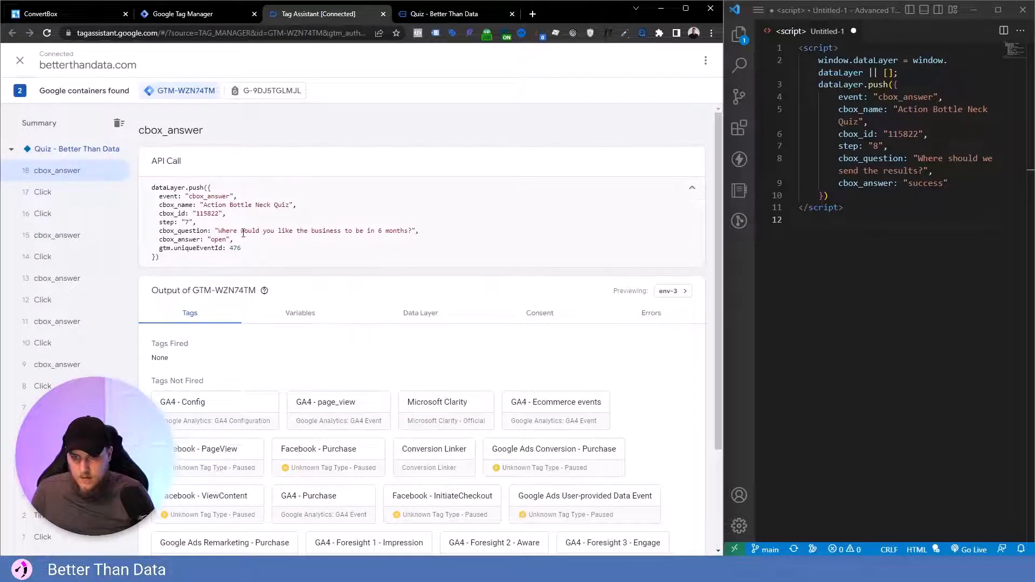
{"action": "left_click_drag", "start_coordinate": [244, 233], "coordinate": [413, 232]}
{"action": "left_click", "coordinate": [368, 233]}
{"action": "left_click_drag", "start_coordinate": [230, 240], "coordinate": [214, 232]}
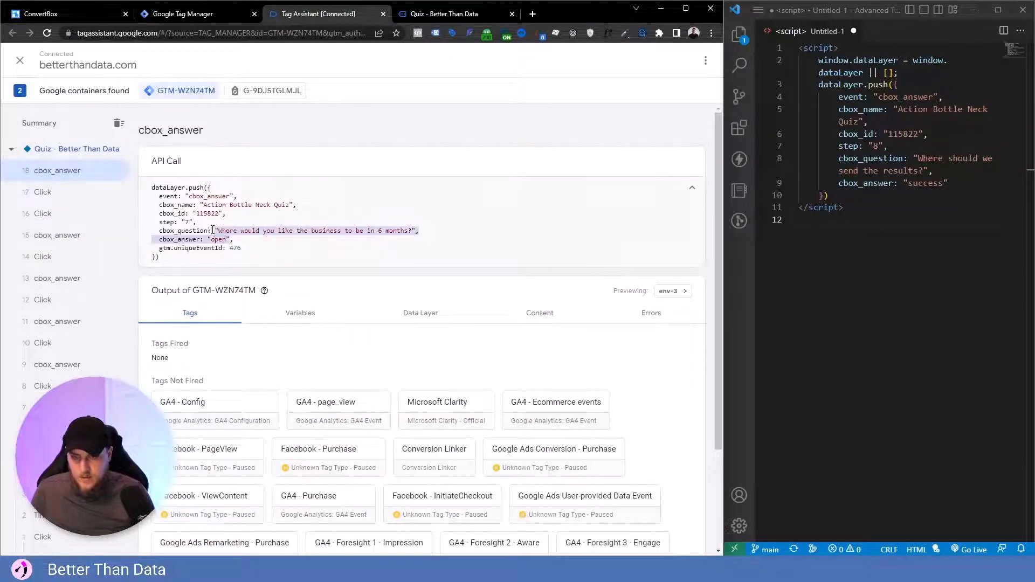
{"action": "left_click", "coordinate": [214, 230]}
Step: Return to the quiz page and look over the final form asking where to send the Action Plan
{"action": "left_click", "coordinate": [452, 14]}
{"action": "scroll", "coordinate": [240, 187], "scroll_direction": "up", "scroll_amount": 3}
{"action": "scroll", "coordinate": [196, 321], "scroll_direction": "down", "scroll_amount": 2}
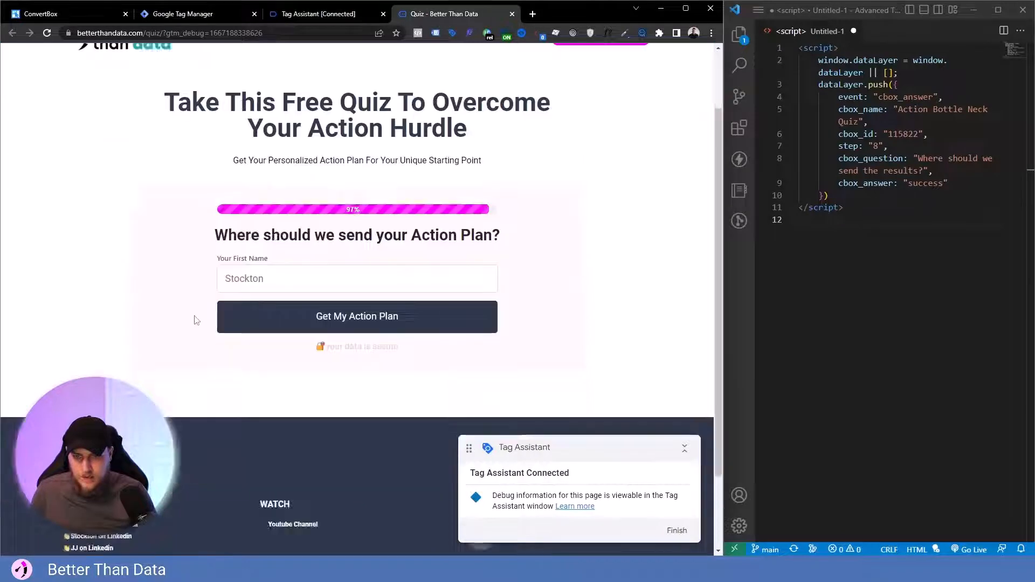
{"action": "scroll", "coordinate": [196, 321], "scroll_direction": "up", "scroll_amount": 2}
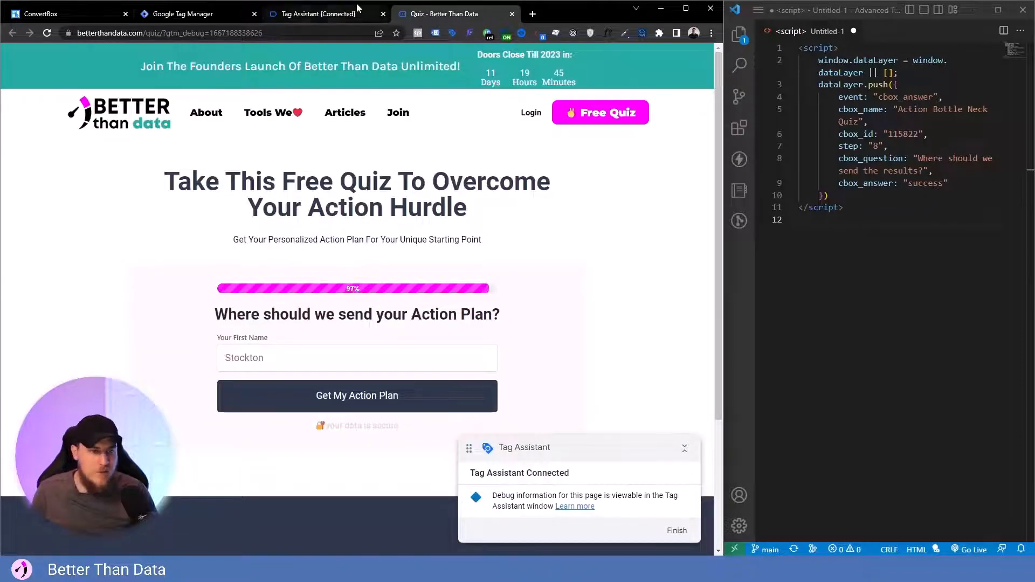
Step: Switch to Google Tag Manager and create a Custom Event trigger with the event name cbox_answer, matching the script's event value
{"action": "left_click", "coordinate": [189, 13]}
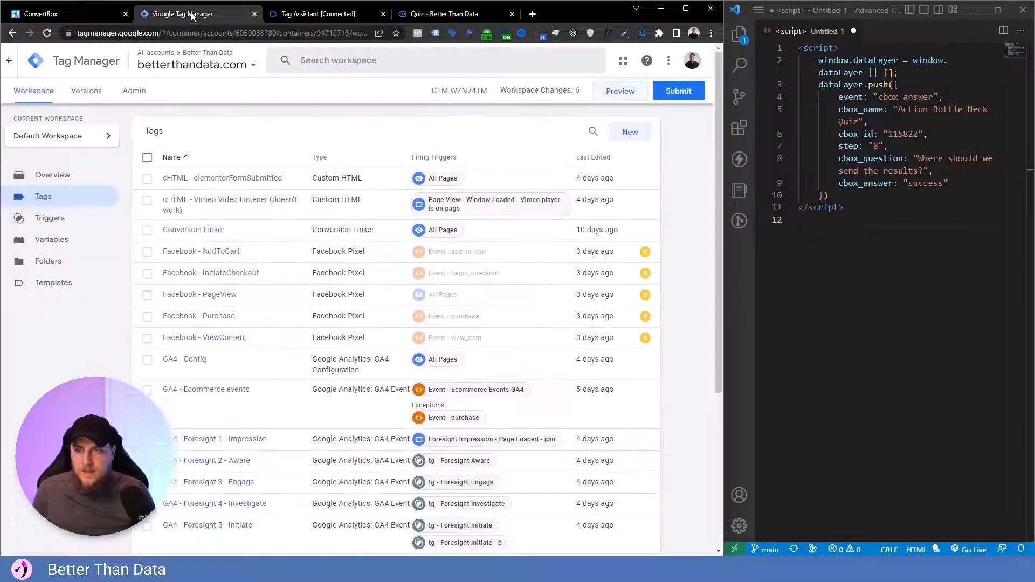
{"action": "left_click", "coordinate": [74, 223]}
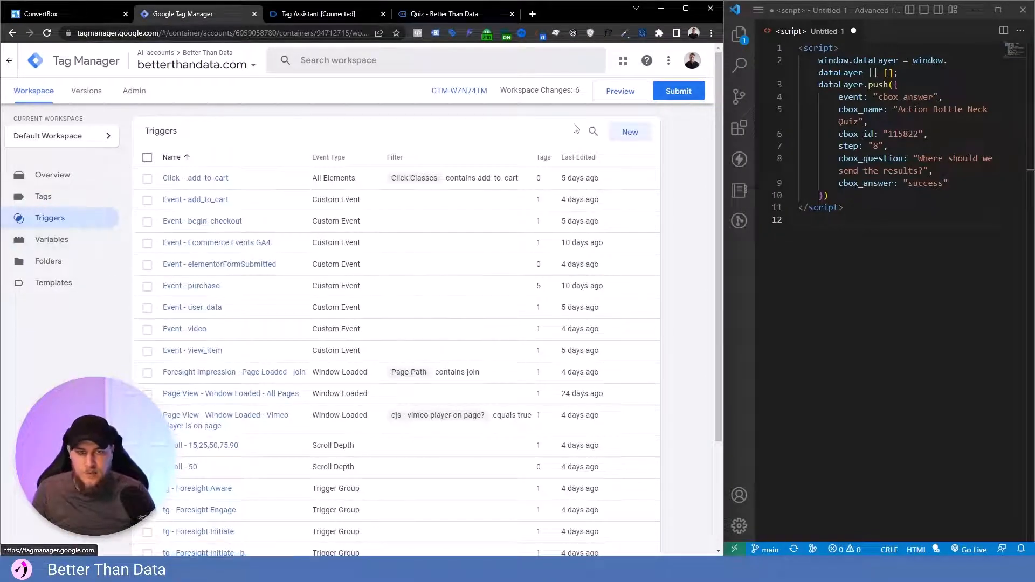
{"action": "left_click", "coordinate": [627, 133]}
{"action": "left_click", "coordinate": [303, 144]}
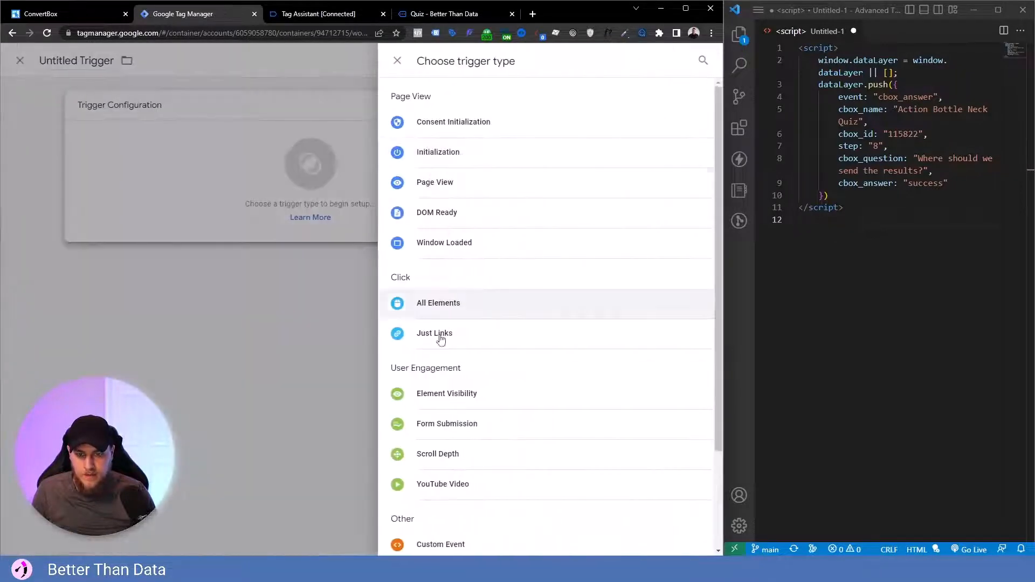
{"action": "left_click", "coordinate": [397, 545]}
{"action": "left_click", "coordinate": [275, 224]}
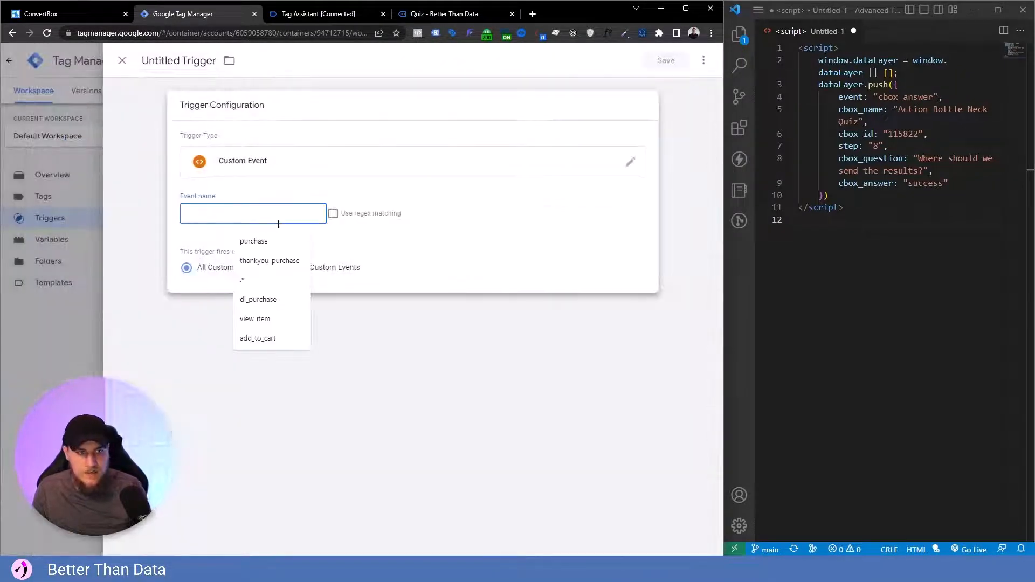
{"action": "type", "text": "cbox_answer"}
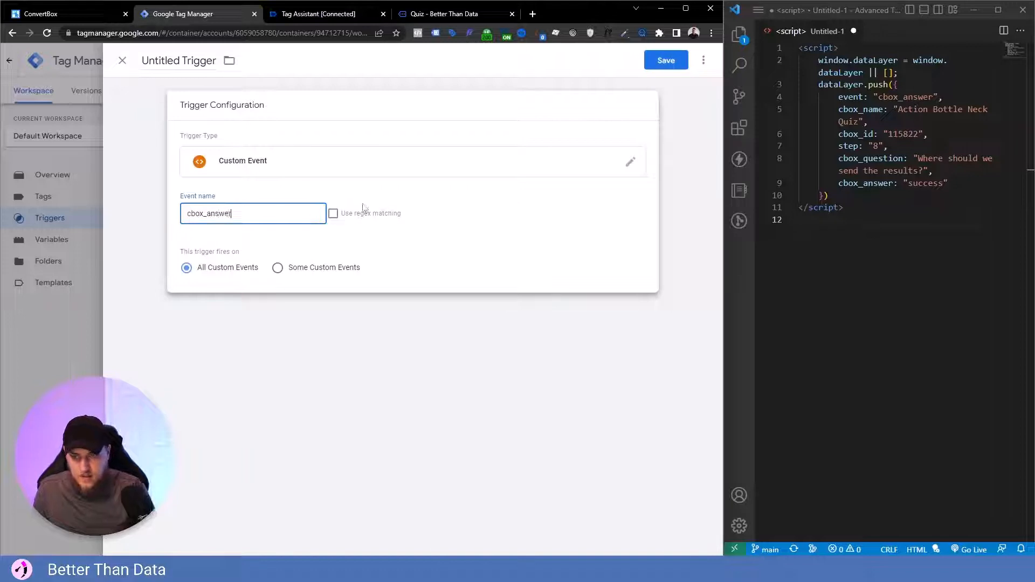
{"action": "left_click_drag", "start_coordinate": [878, 97], "coordinate": [912, 97]}
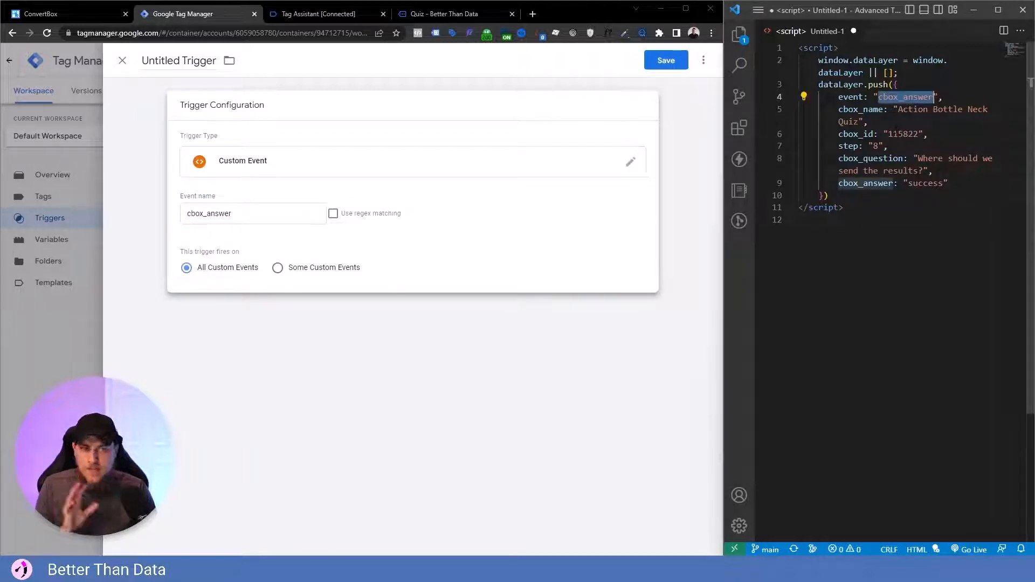
Step: Name the trigger "Event - cbox_answer", save it, and reopen it briefly to review its configuration
{"action": "left_click", "coordinate": [195, 62]}
{"action": "type", "text": "Event - cbox_answer"}
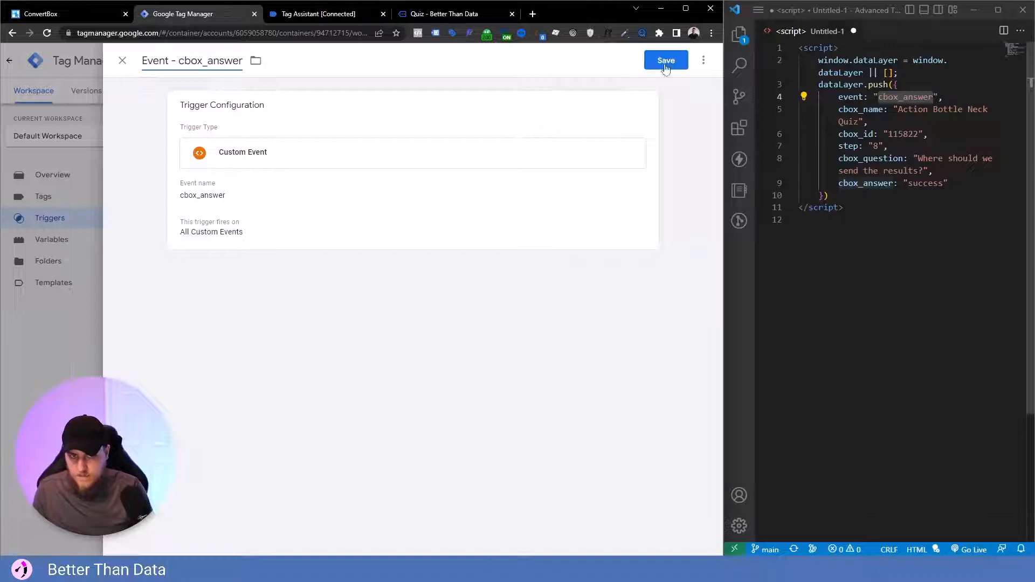
{"action": "left_click", "coordinate": [666, 66]}
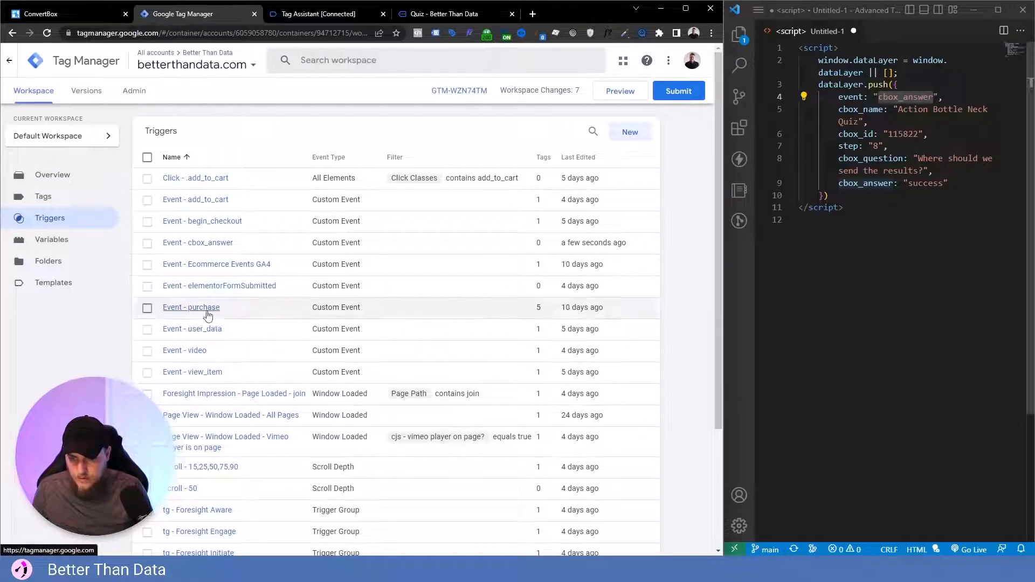
{"action": "left_click", "coordinate": [203, 244]}
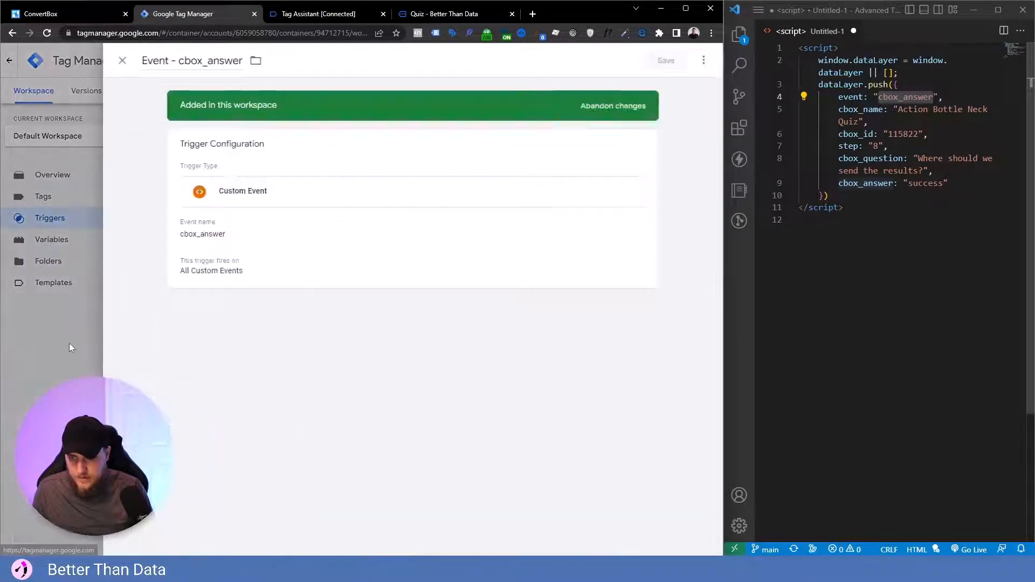
{"action": "left_click", "coordinate": [69, 343]}
Step: Create a user-defined Data Layer Variable named "dlv - cbox_name"
{"action": "left_click", "coordinate": [59, 240]}
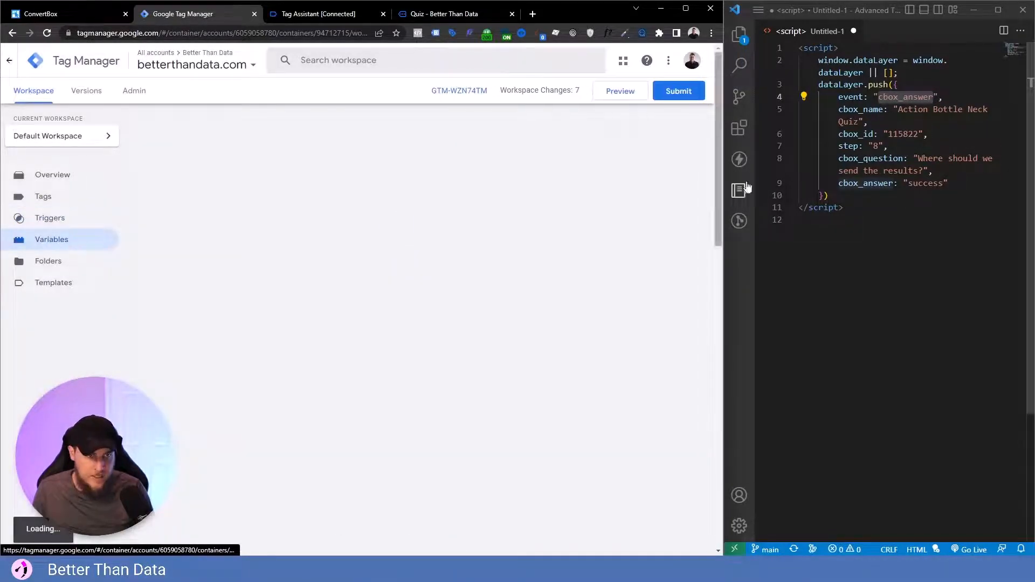
{"action": "left_click", "coordinate": [630, 344]}
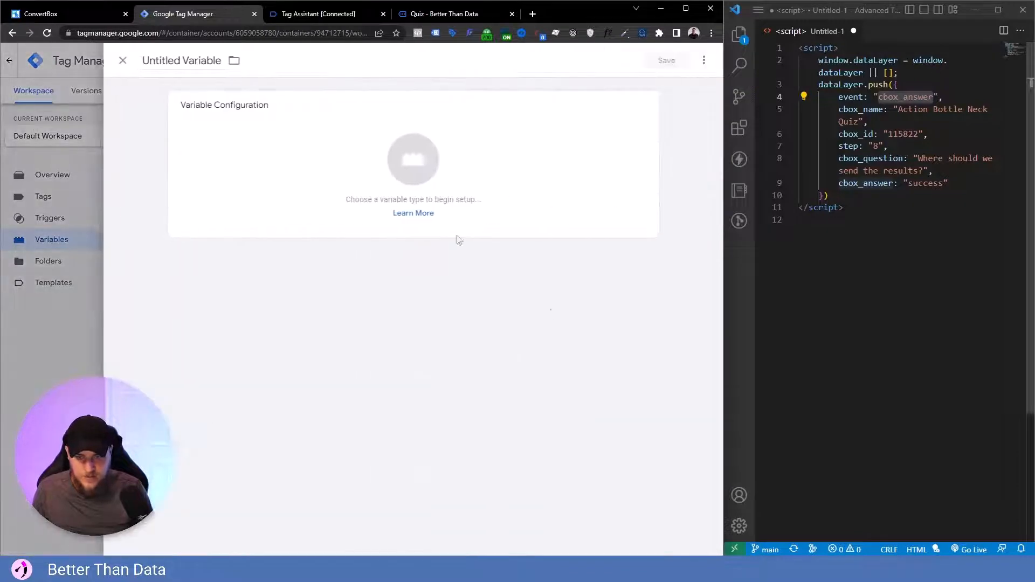
{"action": "left_click", "coordinate": [455, 238]}
{"action": "left_click", "coordinate": [467, 320]}
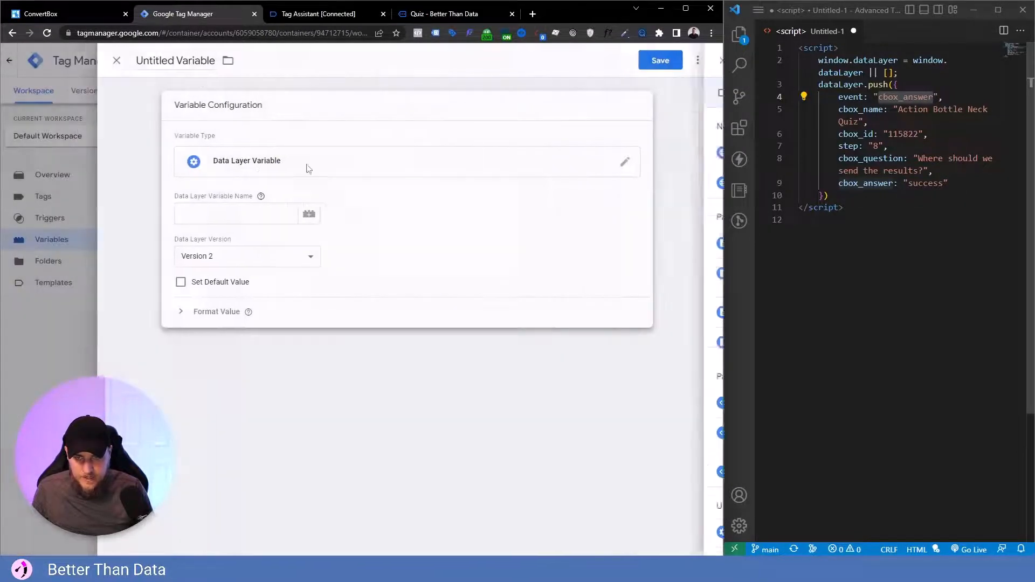
{"action": "left_click", "coordinate": [194, 64]}
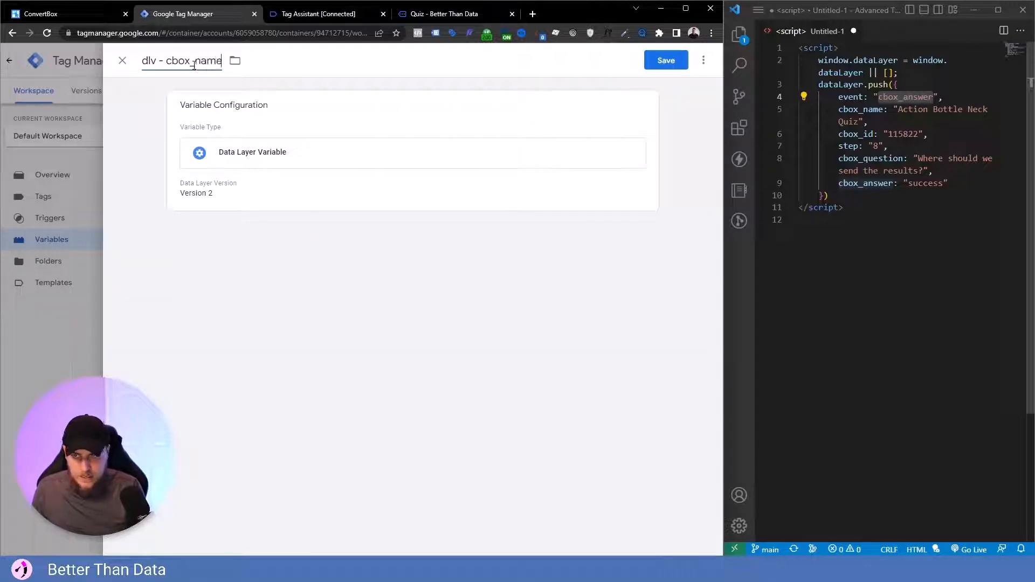
{"action": "type", "text": "dlv - cbox_name"}
Step: Set the data layer variable name to cbox_name and save the variable
{"action": "double_click", "coordinate": [169, 60]}
{"action": "left_click", "coordinate": [219, 134]}
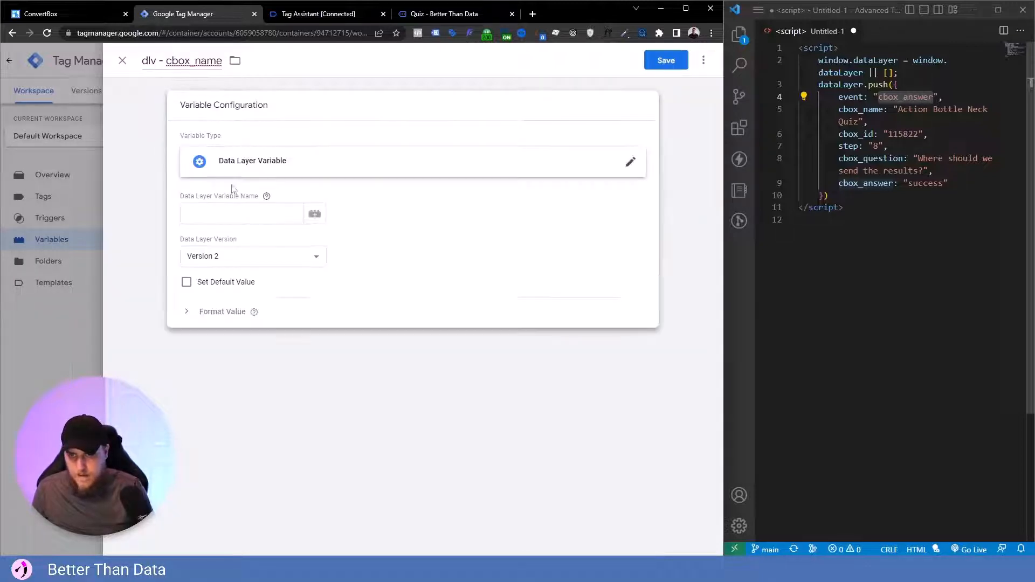
{"action": "left_click", "coordinate": [238, 214]}
{"action": "left_click", "coordinate": [676, 61]}
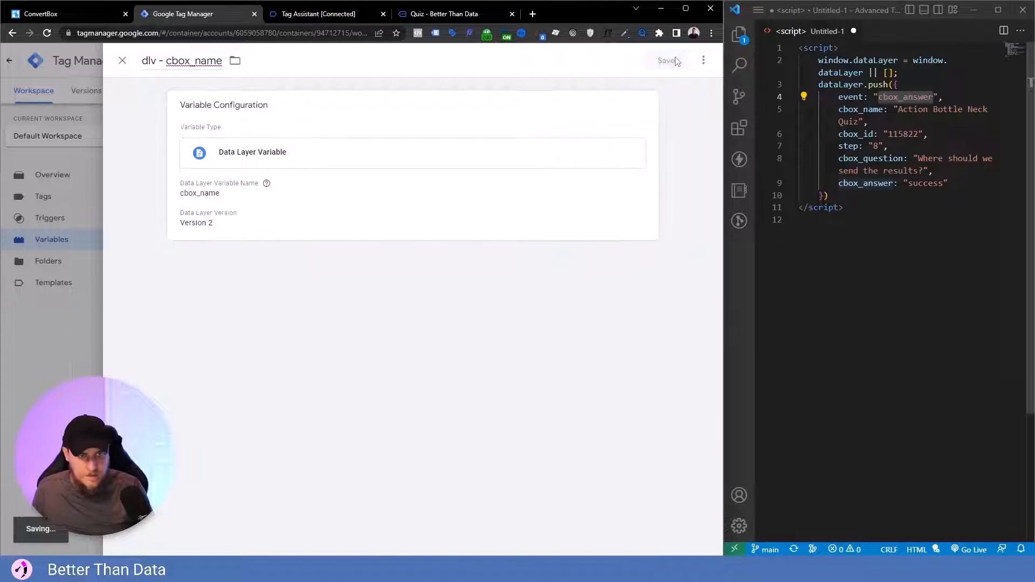
Step: Open the dlv - cbox_name variable from the user-defined variables and make a copy of it
{"action": "scroll", "coordinate": [341, 405], "scroll_direction": "down", "scroll_amount": 2}
{"action": "scroll", "coordinate": [215, 350], "scroll_direction": "down", "scroll_amount": 13}
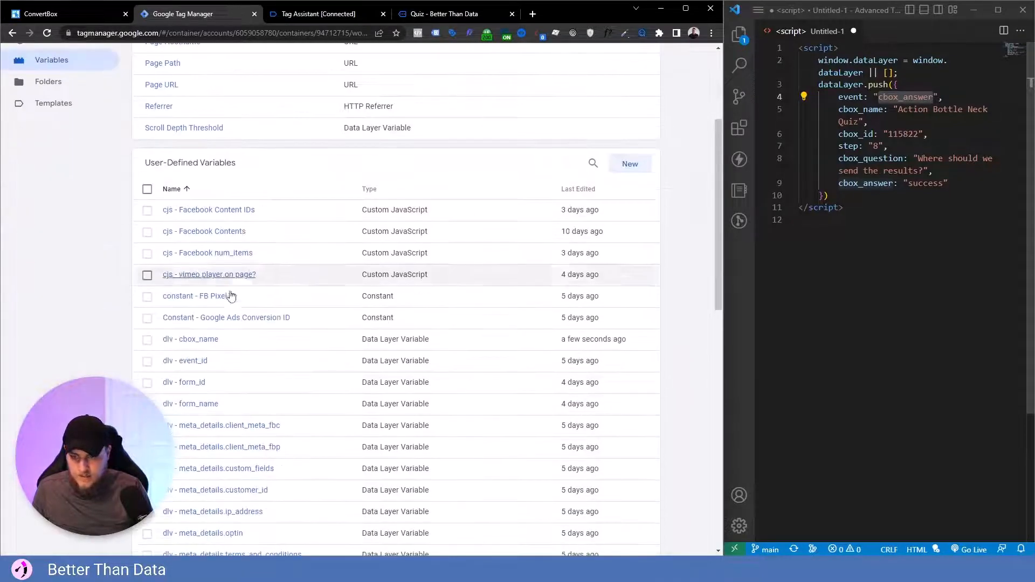
{"action": "scroll", "coordinate": [215, 350], "scroll_direction": "up", "scroll_amount": 8}
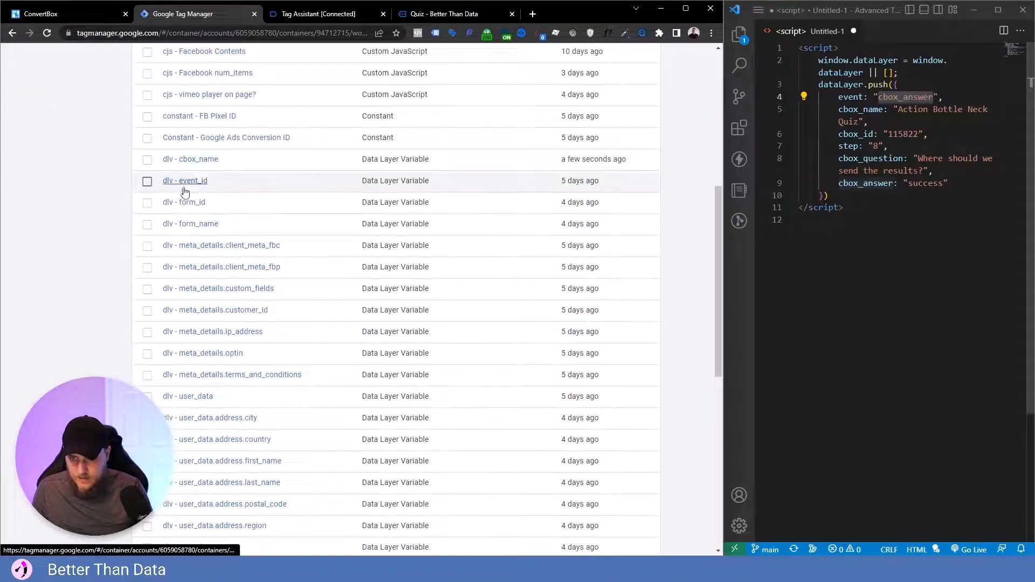
{"action": "left_click", "coordinate": [195, 160]}
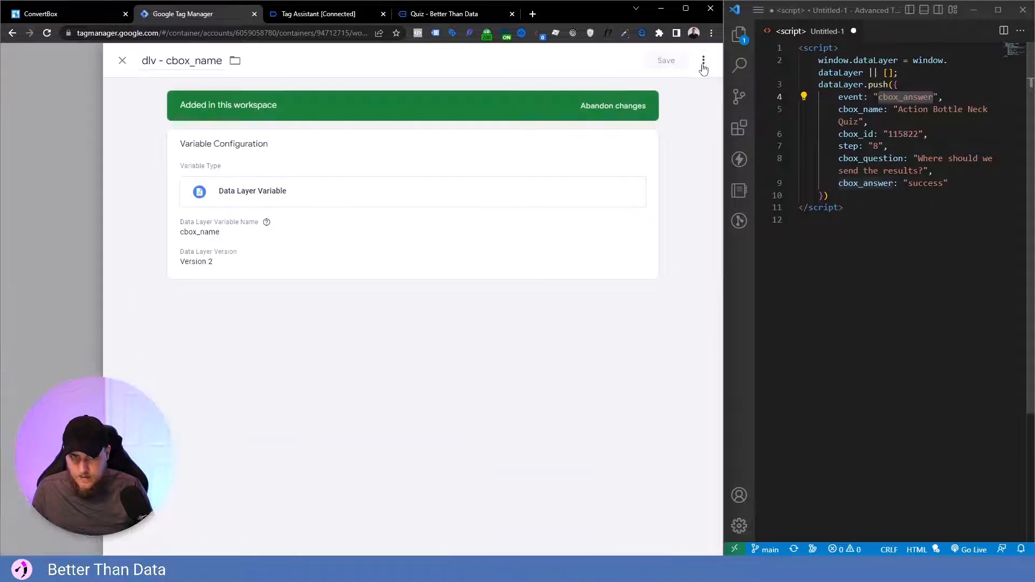
{"action": "left_click", "coordinate": [703, 60]}
{"action": "left_click", "coordinate": [684, 86]}
Step: Rename the copied variable to "dlv - cbox_id", removing the "Copy of" prefix
{"action": "left_click", "coordinate": [185, 60]}
{"action": "left_click_drag", "start_coordinate": [185, 60], "coordinate": [142, 63]}
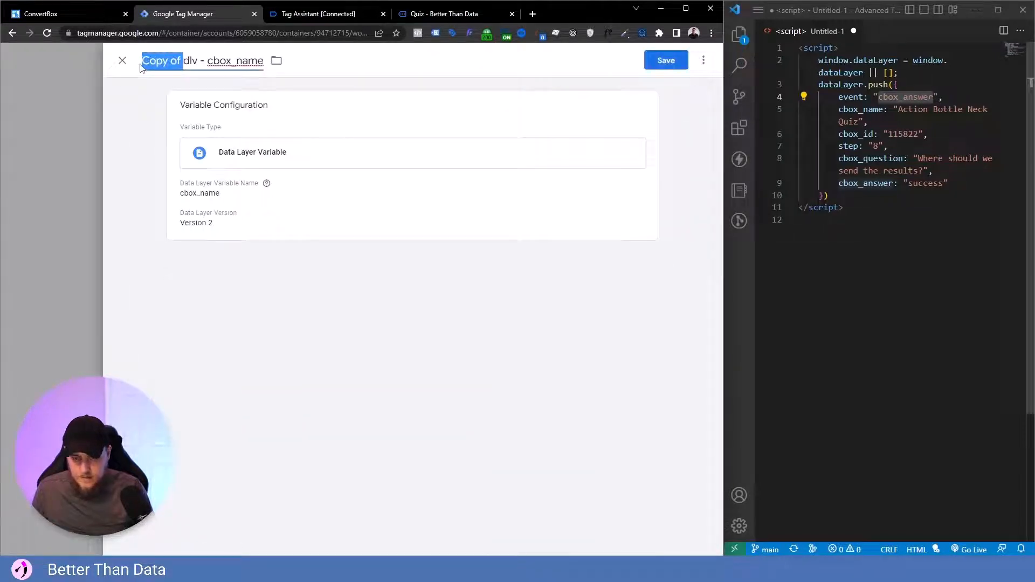
{"action": "key", "text": "BackSpace"}
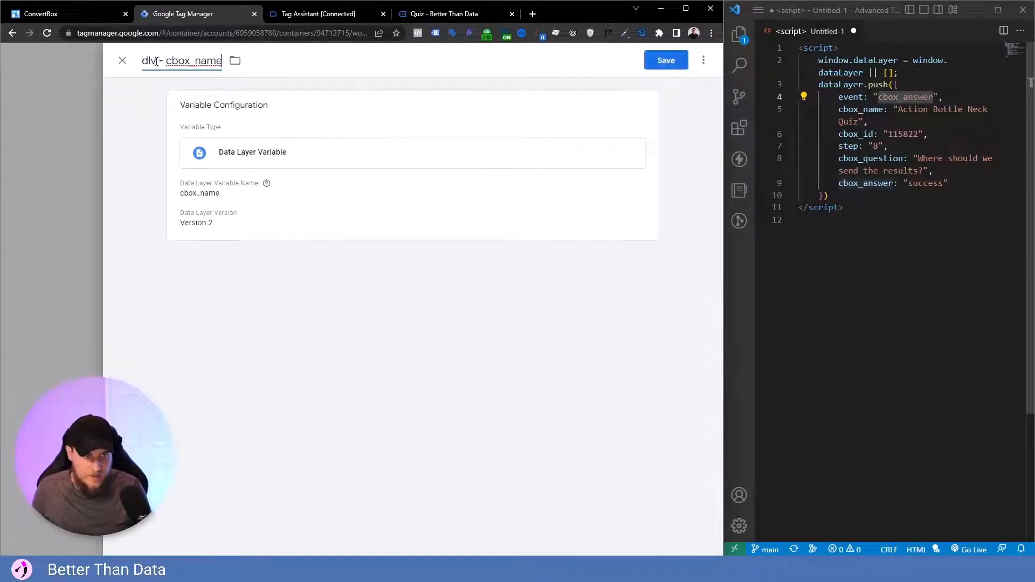
{"action": "key", "text": "BackSpace"}
{"action": "key", "text": "BackSpace"}
{"action": "key", "text": "BackSpace"}
{"action": "key", "text": "BackSpace"}
{"action": "type", "text": "id"}
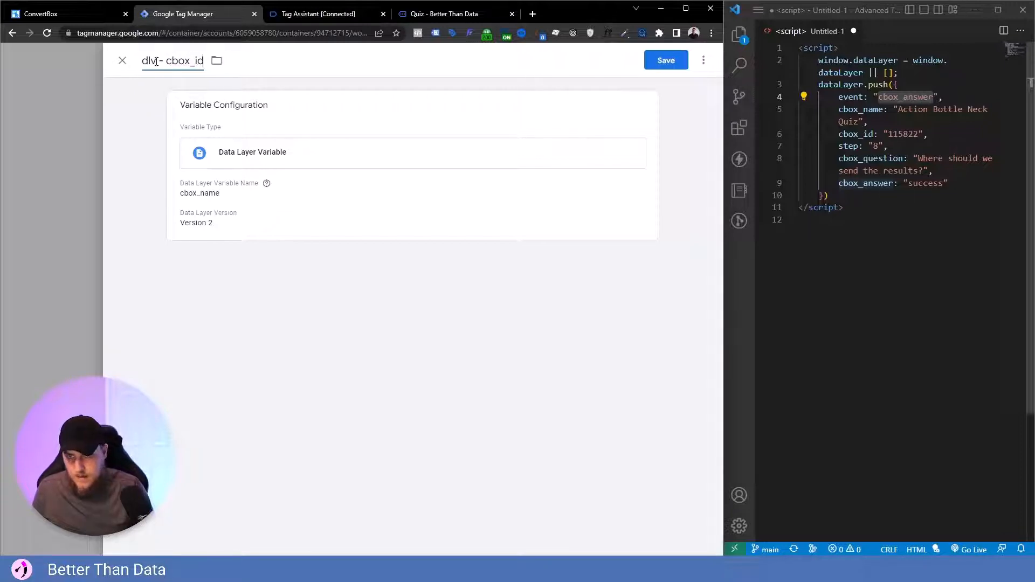
Step: Set the copied variable's data layer variable name to cbox_id and save it
{"action": "left_click", "coordinate": [237, 196]}
{"action": "key", "text": "BackSpace"}
{"action": "key", "text": "BackSpace"}
{"action": "key", "text": "BackSpace"}
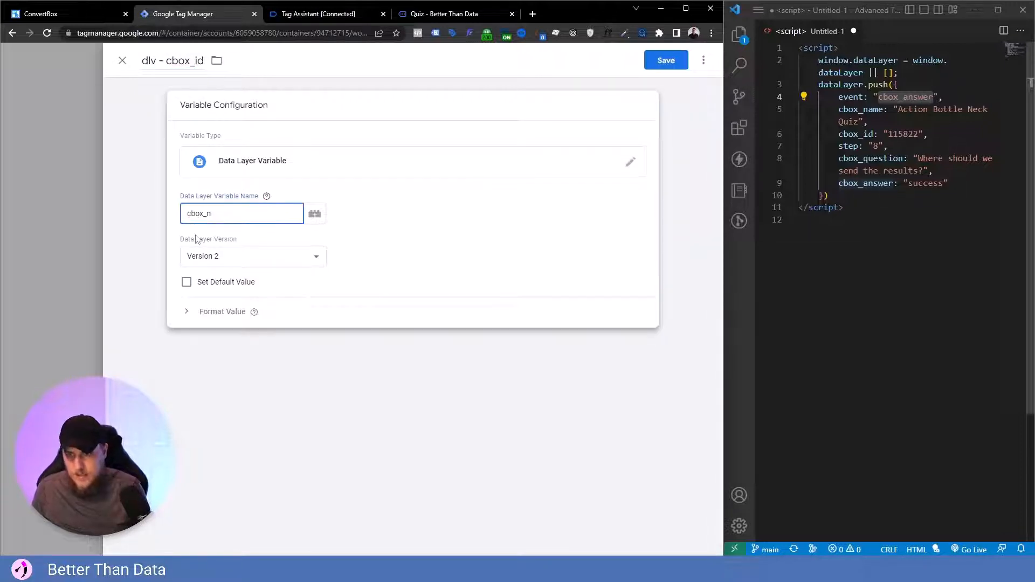
{"action": "left_click", "coordinate": [667, 67]}
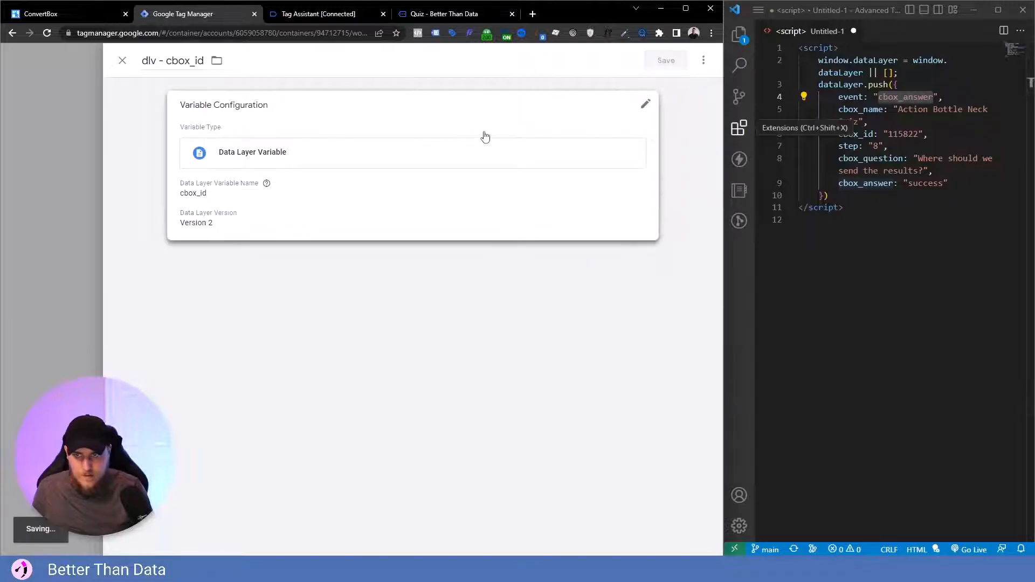
Step: Open the dlv - cbox_name variable from the user-defined variables and duplicate it for another quiz field
{"action": "scroll", "coordinate": [390, 277], "scroll_direction": "down", "scroll_amount": 10}
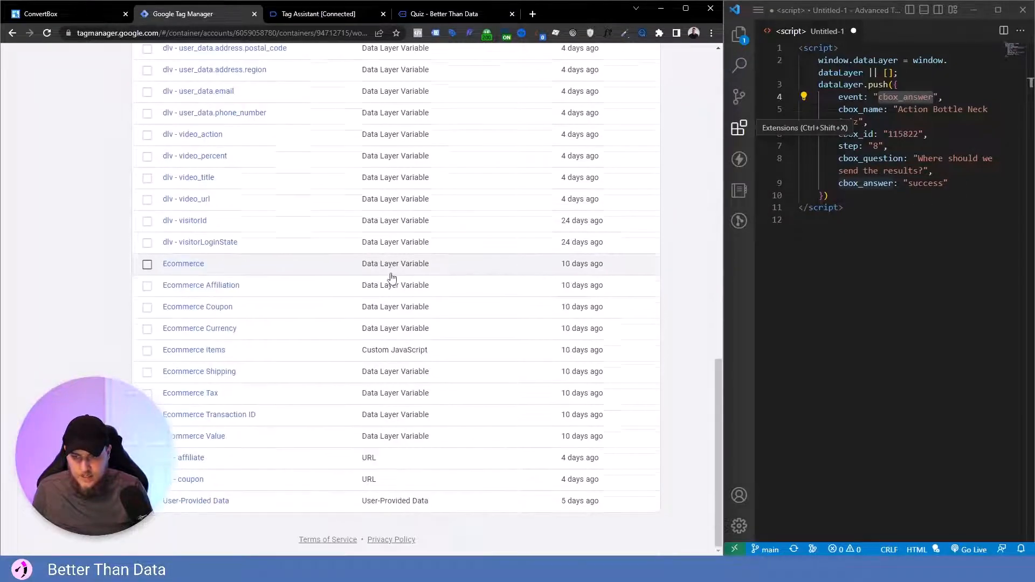
{"action": "scroll", "coordinate": [391, 278], "scroll_direction": "up", "scroll_amount": 12}
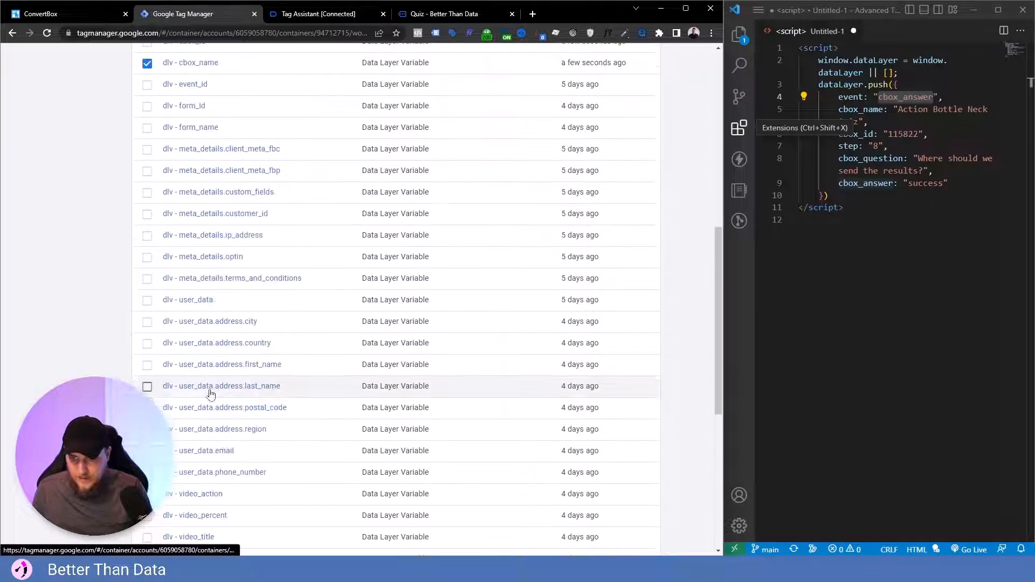
{"action": "scroll", "coordinate": [650, 162], "scroll_direction": "up", "scroll_amount": 5}
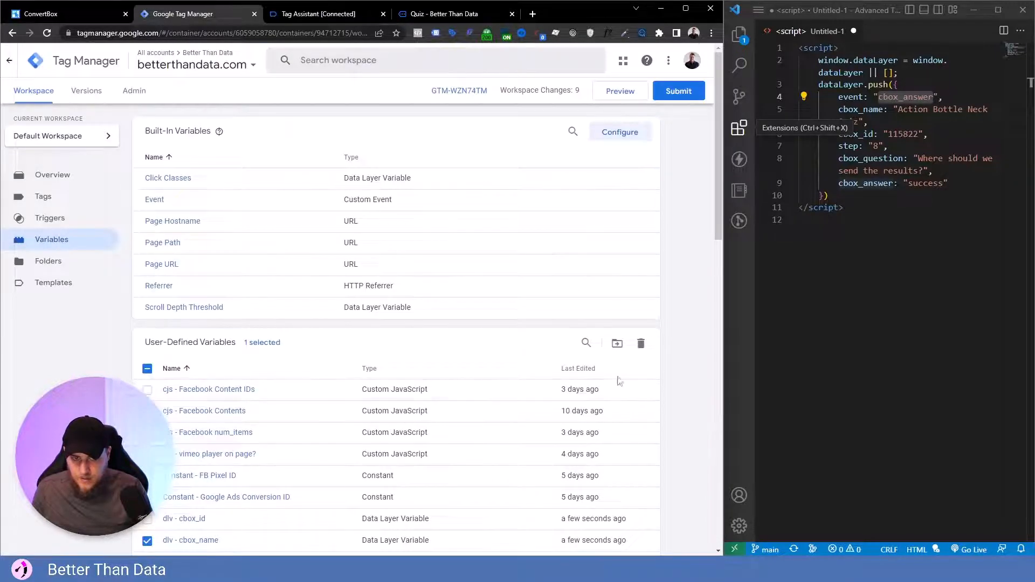
{"action": "scroll", "coordinate": [619, 380], "scroll_direction": "down", "scroll_amount": 7}
{"action": "left_click", "coordinate": [181, 179]}
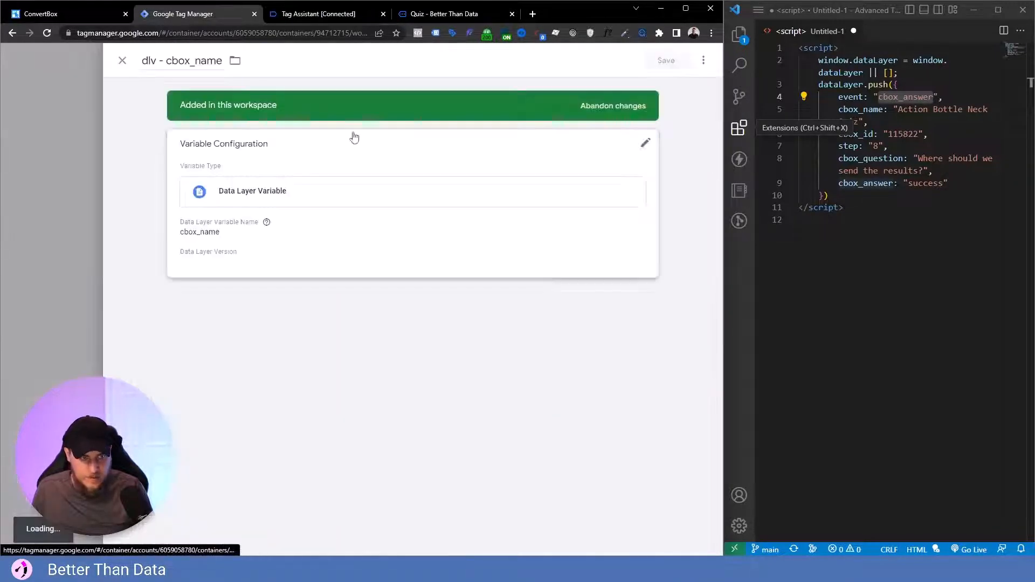
{"action": "left_click", "coordinate": [703, 60]}
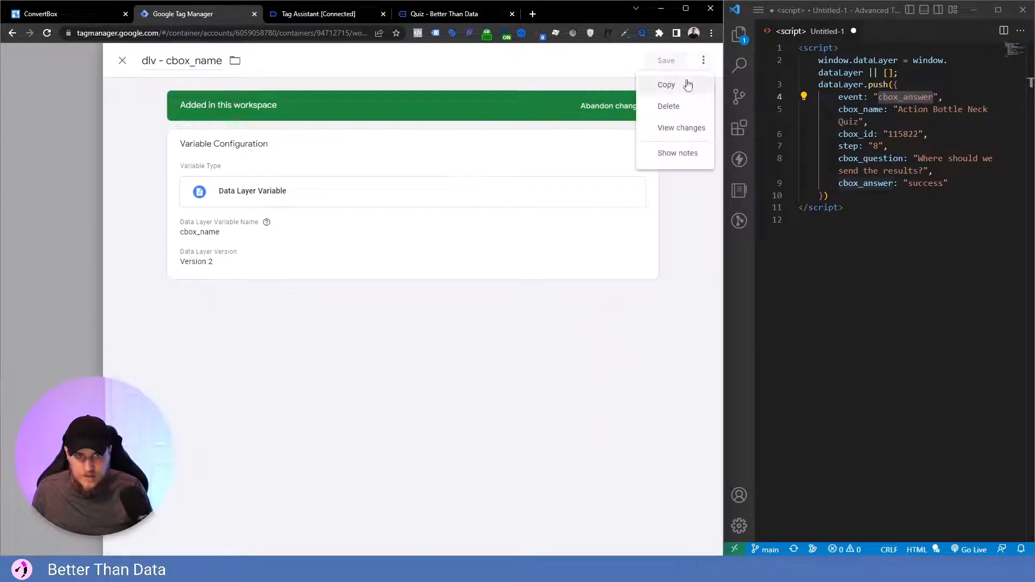
{"action": "left_click", "coordinate": [667, 84]}
Step: Rename the copied variable to "dlv - step"
{"action": "left_click", "coordinate": [182, 61]}
{"action": "left_click_drag", "start_coordinate": [181, 60], "coordinate": [233, 62]}
{"action": "key", "text": "BackSpace"}
{"action": "key", "text": "BackSpace"}
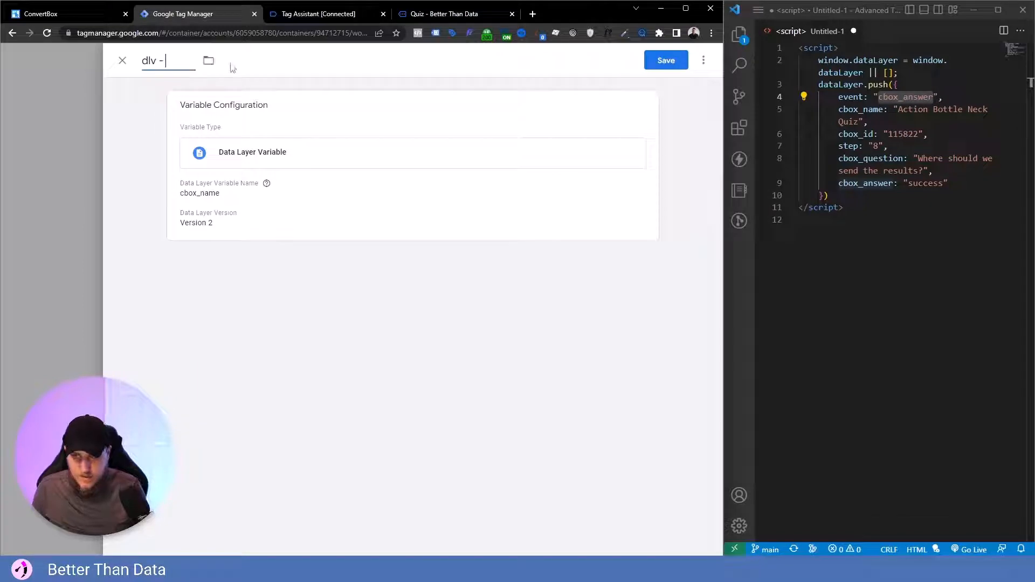
{"action": "type", "text": "step"}
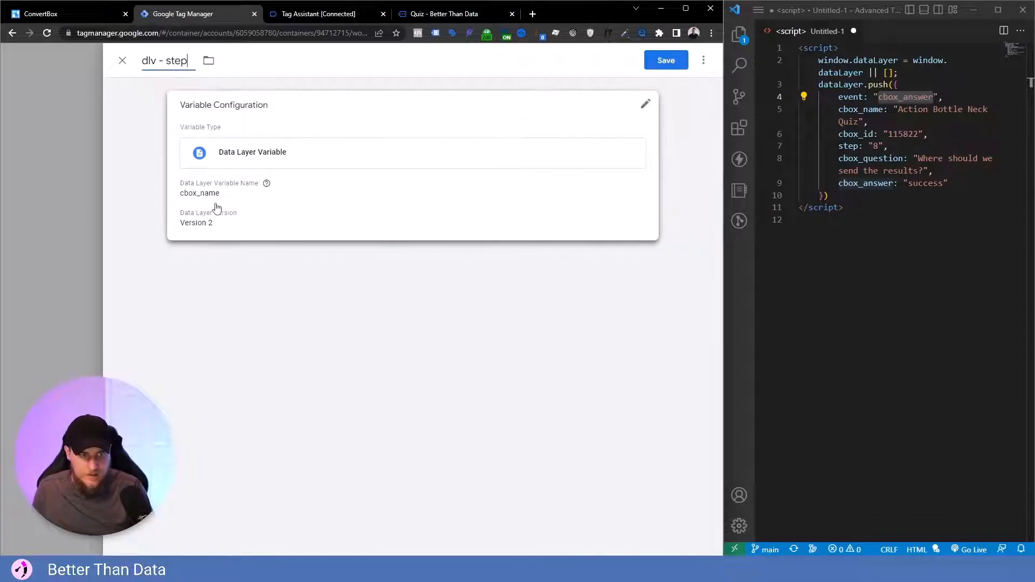
Step: Set the copied variable's data layer variable name to step and save it
{"action": "left_click", "coordinate": [216, 208]}
{"action": "double_click", "coordinate": [217, 215]}
{"action": "type", "text": "step"}
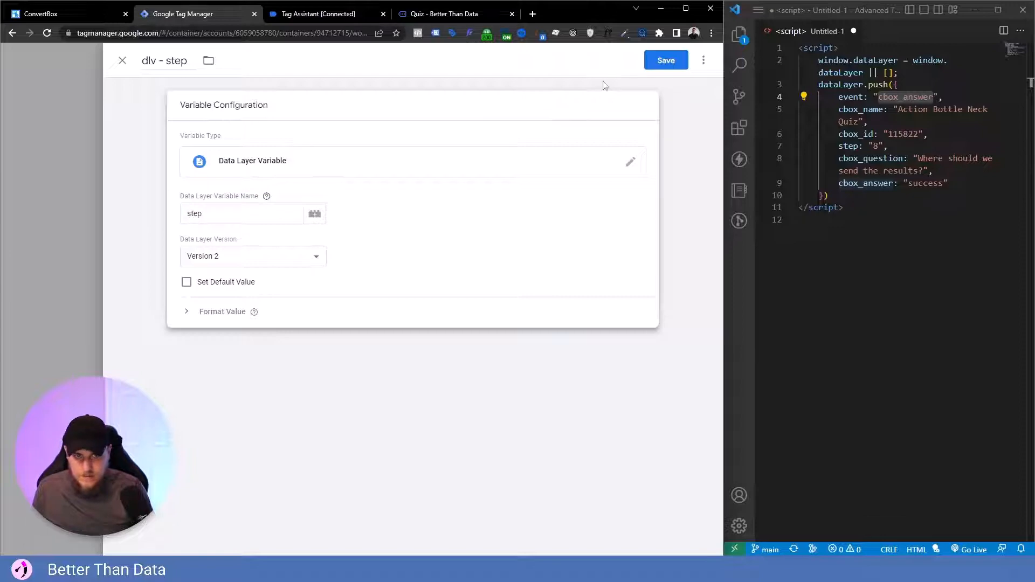
{"action": "left_click", "coordinate": [666, 60]}
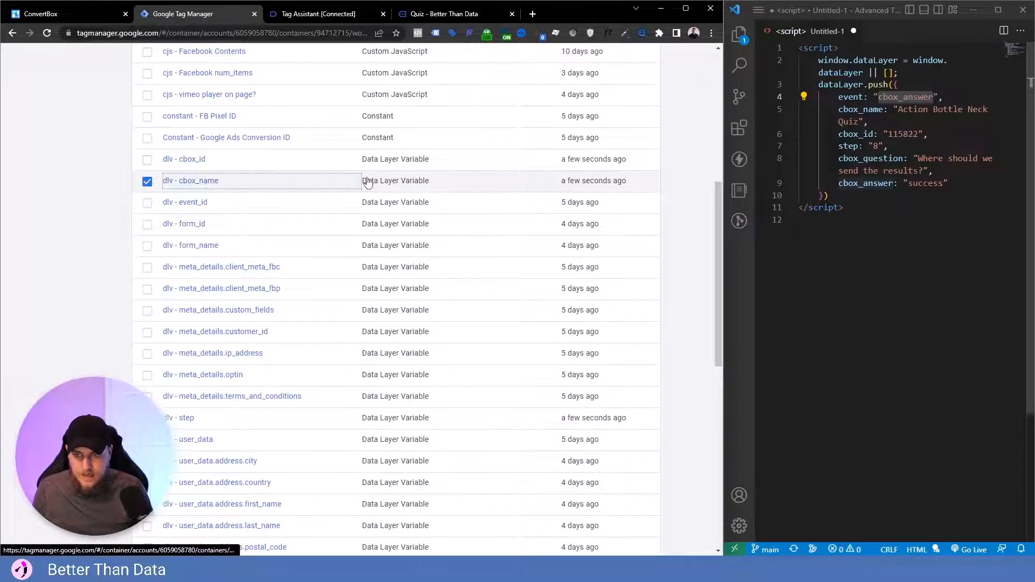
Step: Make another copy of the dlv - cbox_name variable and rename it to "dlv - cbox_question"
{"action": "left_click", "coordinate": [228, 186]}
{"action": "left_click", "coordinate": [703, 60]}
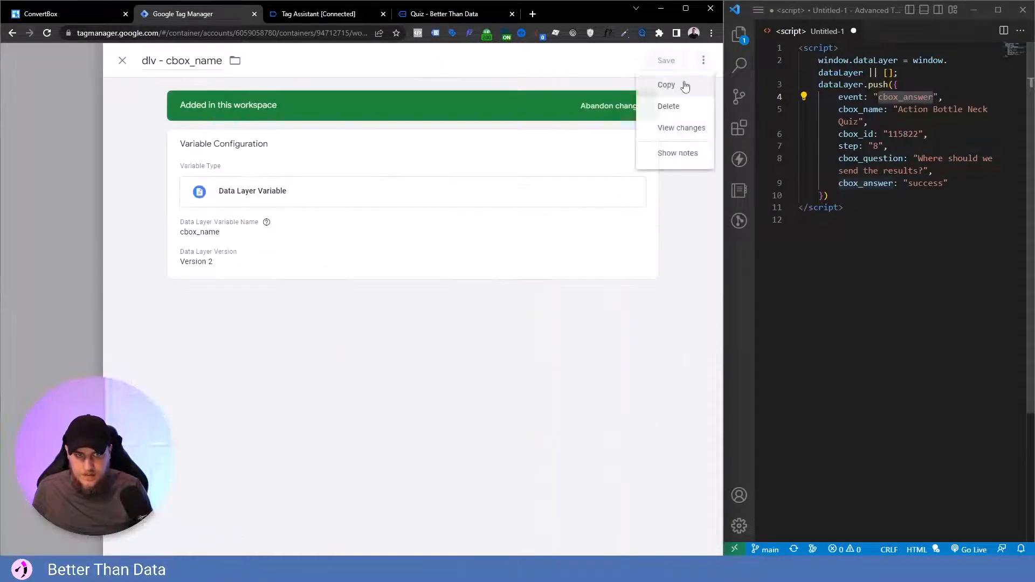
{"action": "left_click", "coordinate": [674, 84]}
{"action": "left_click", "coordinate": [173, 60]}
{"action": "left_click_drag", "start_coordinate": [184, 60], "coordinate": [225, 63]}
{"action": "key", "text": "BackSpace"}
{"action": "type", "text": "question"}
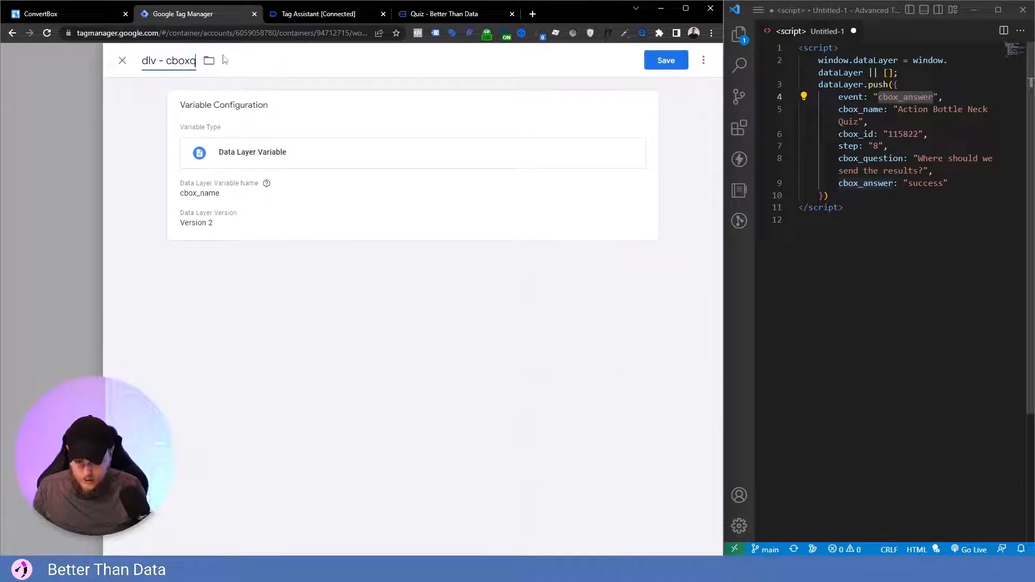
{"action": "left_click", "coordinate": [189, 61]}
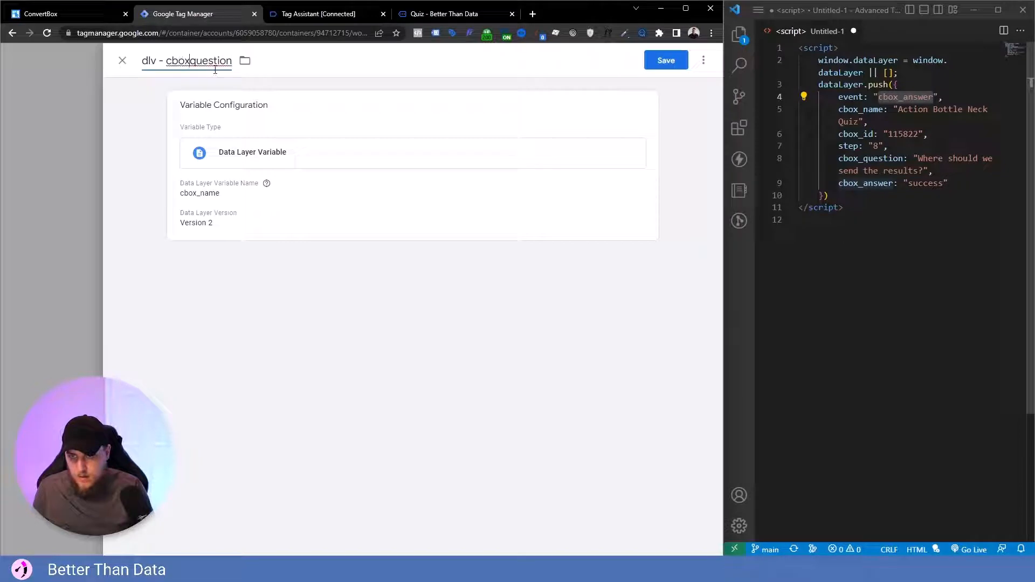
{"action": "type", "text": "_"}
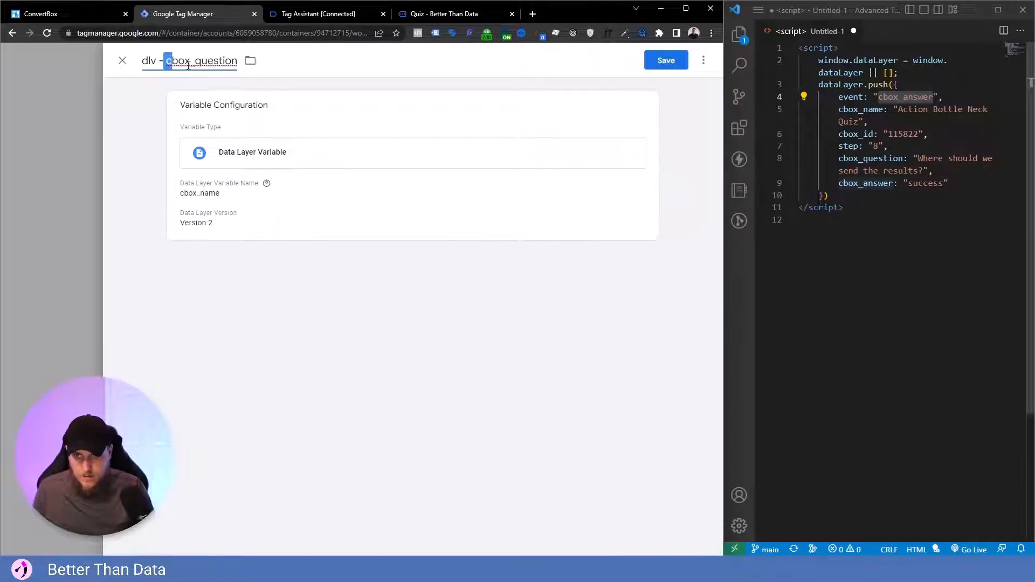
Step: Set the copied variable's data layer variable name to cbox_question and save it
{"action": "left_click_drag", "start_coordinate": [189, 64], "coordinate": [237, 62]}
{"action": "left_click", "coordinate": [212, 195]}
{"action": "double_click", "coordinate": [206, 214]}
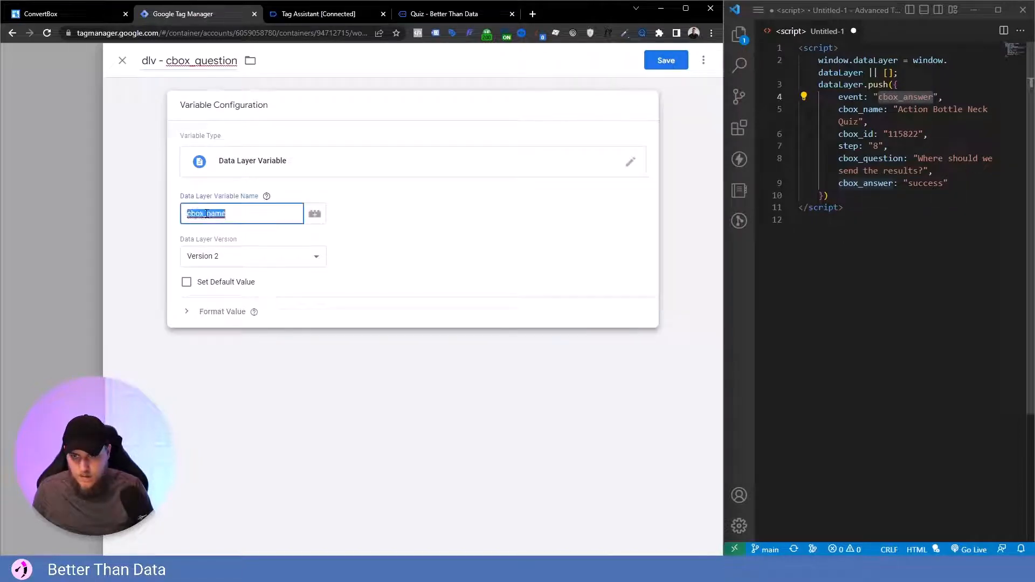
{"action": "key", "text": "ctrl+v"}
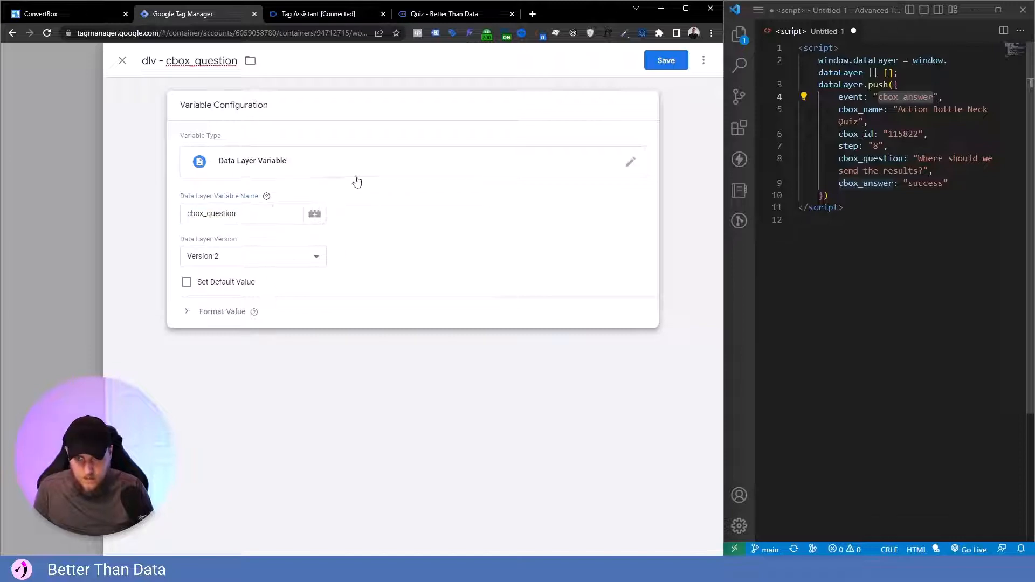
{"action": "left_click", "coordinate": [665, 60]}
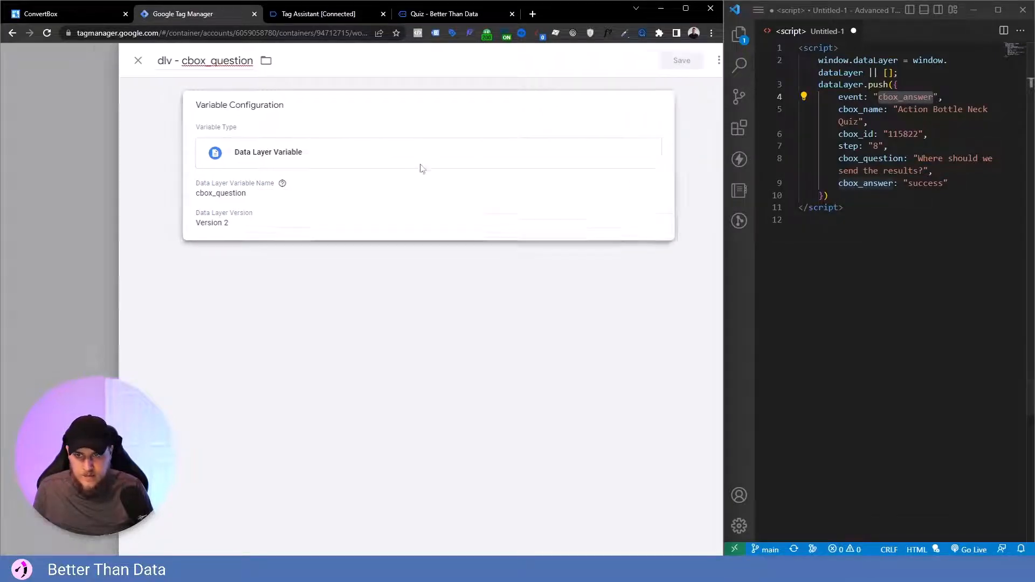
Step: Copy the dlv - cbox_question variable and rename the copy to "dlv - cbox_answer"
{"action": "left_click", "coordinate": [209, 201]}
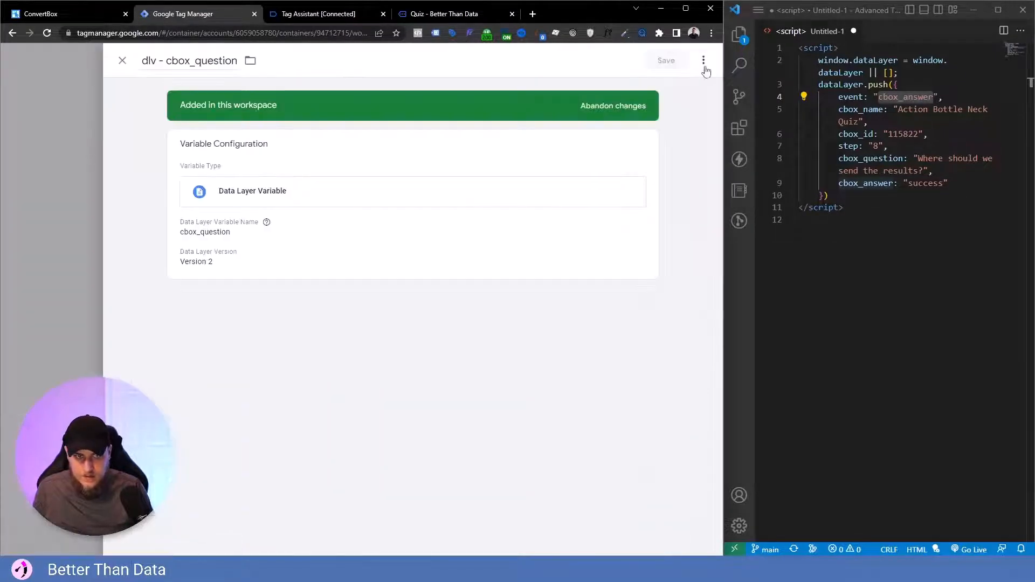
{"action": "left_click", "coordinate": [703, 59]}
{"action": "left_click", "coordinate": [667, 85]}
{"action": "left_click_drag", "start_coordinate": [184, 61], "coordinate": [248, 64]}
{"action": "key", "text": "BackSpace"}
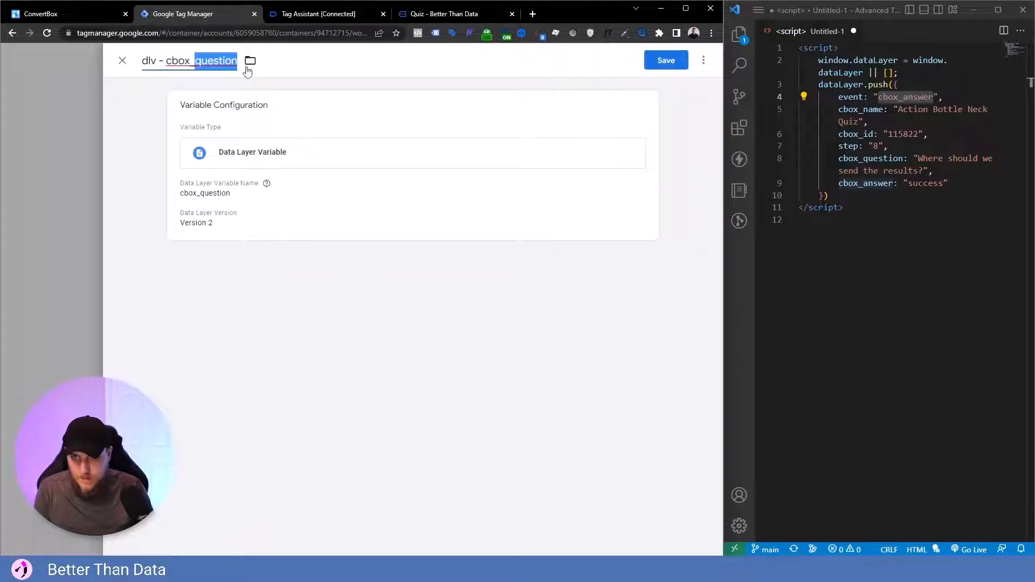
{"action": "key", "text": "BackSpace"}
{"action": "type", "text": "answer"}
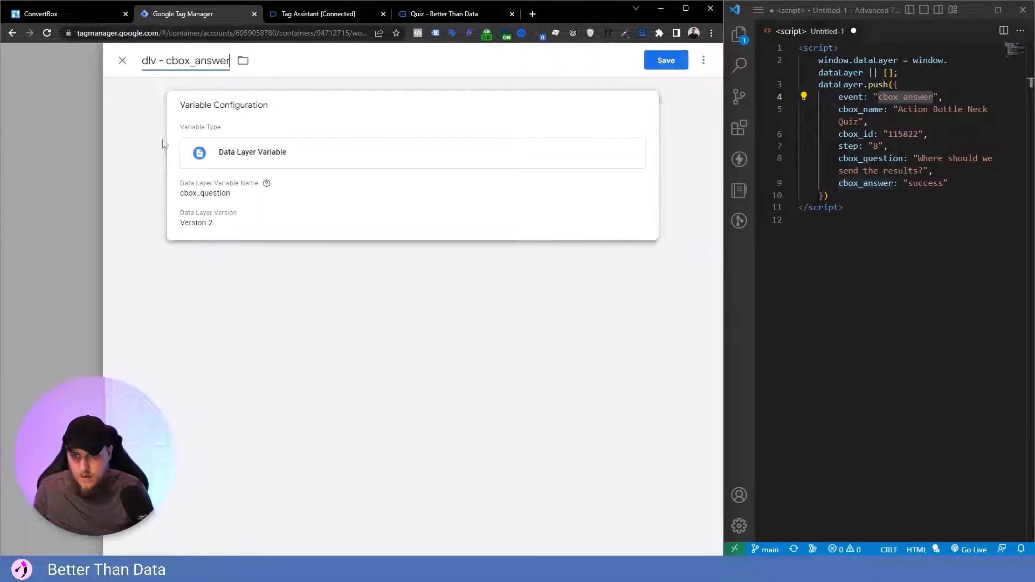
Step: Set the copied variable's data layer variable name to cbox_answer and save it
{"action": "left_click", "coordinate": [225, 196]}
{"action": "left_click_drag", "start_coordinate": [255, 216], "coordinate": [214, 211]}
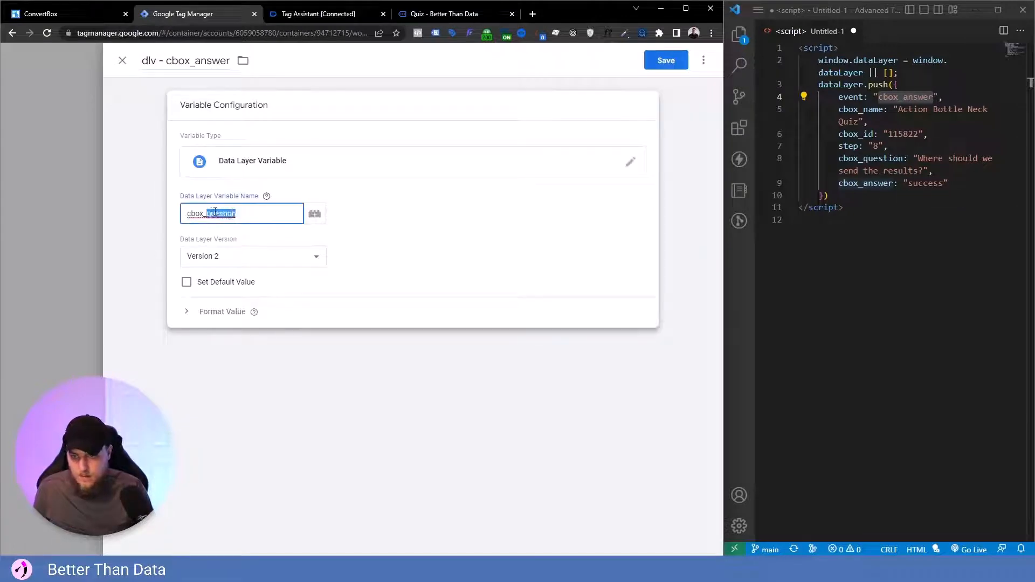
{"action": "type", "text": "answer"}
{"action": "key", "text": "Tab"}
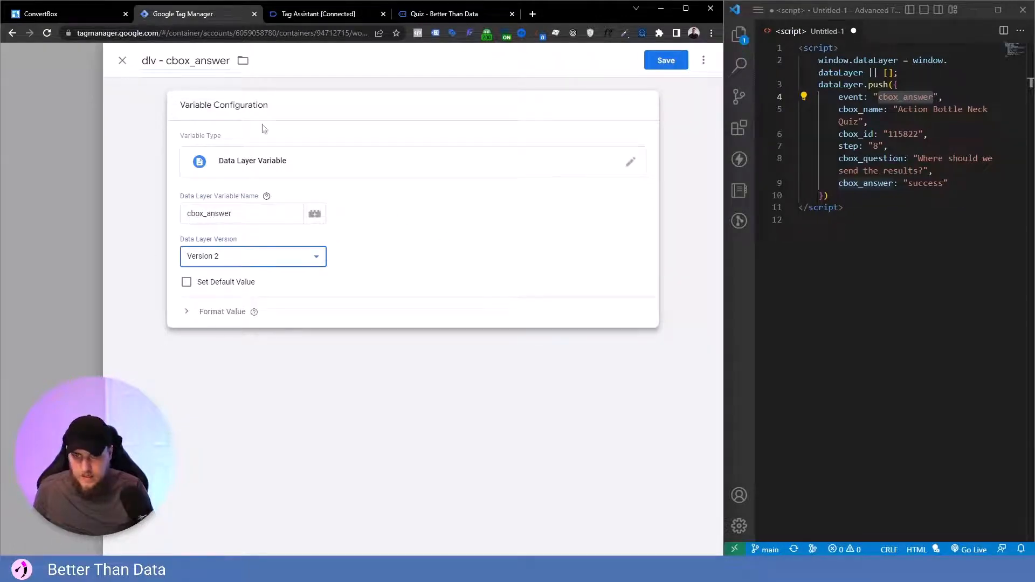
{"action": "left_click", "coordinate": [666, 60]}
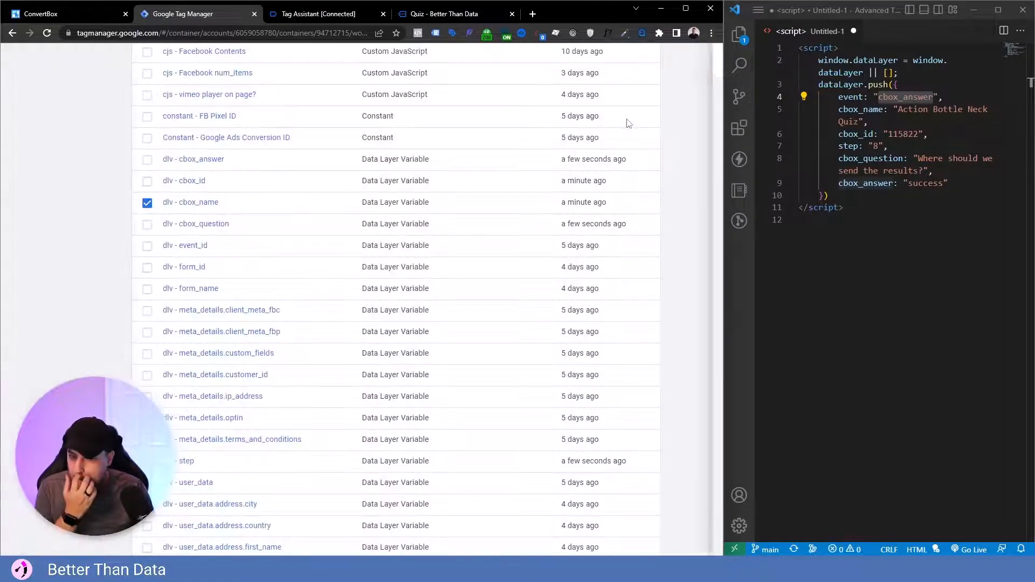
Step: Create a new tag in the workspace with the Google Analytics: GA4 Event tag type
{"action": "scroll", "coordinate": [205, 220], "scroll_direction": "up", "scroll_amount": 7}
{"action": "left_click", "coordinate": [58, 198]}
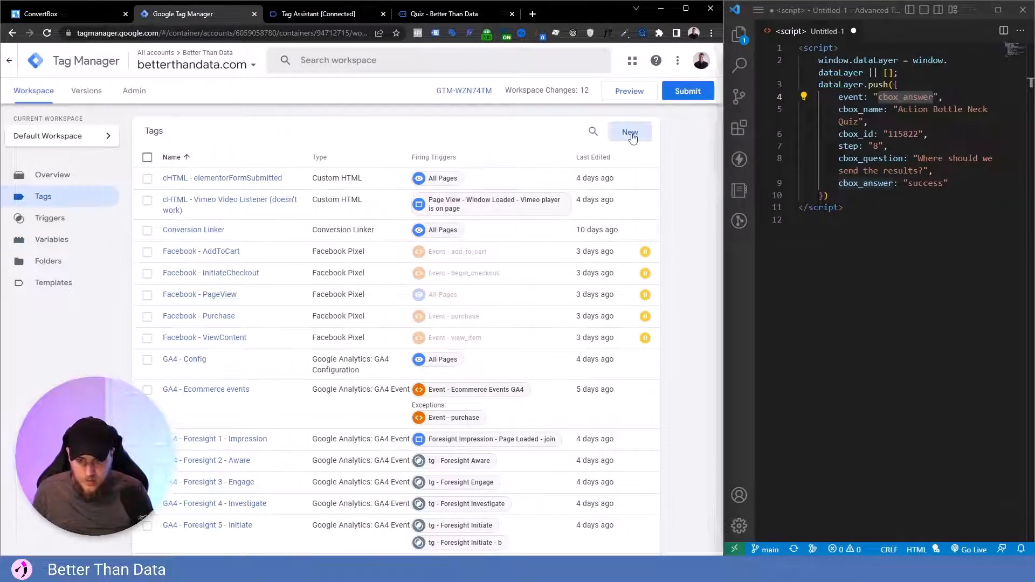
{"action": "left_click", "coordinate": [629, 134]}
{"action": "left_click", "coordinate": [259, 157]}
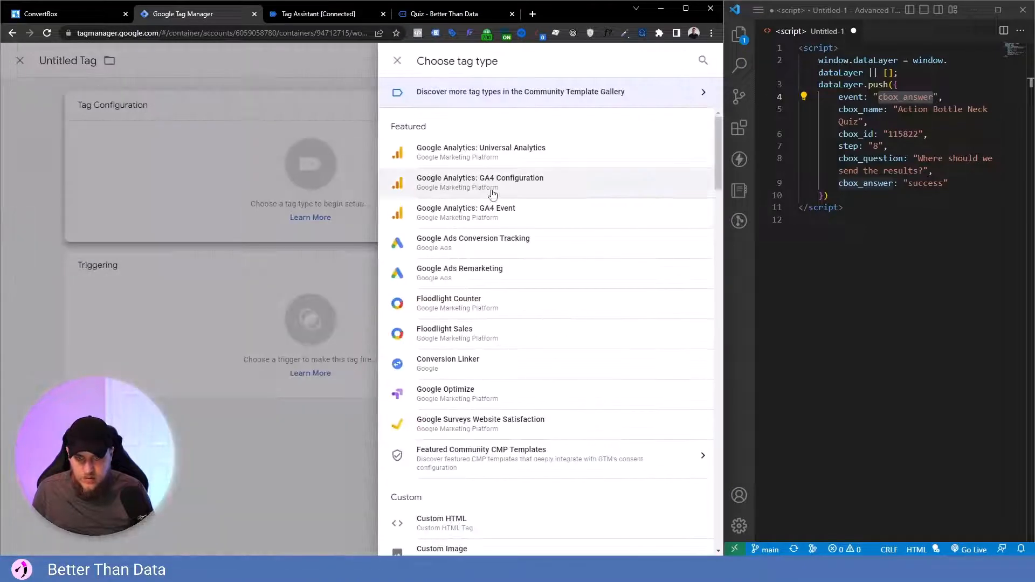
{"action": "left_click", "coordinate": [508, 216]}
Step: Select GA4 - Config as the tag's configuration tag and set the event name to convertbox
{"action": "left_click", "coordinate": [253, 214]}
{"action": "left_click", "coordinate": [210, 247]}
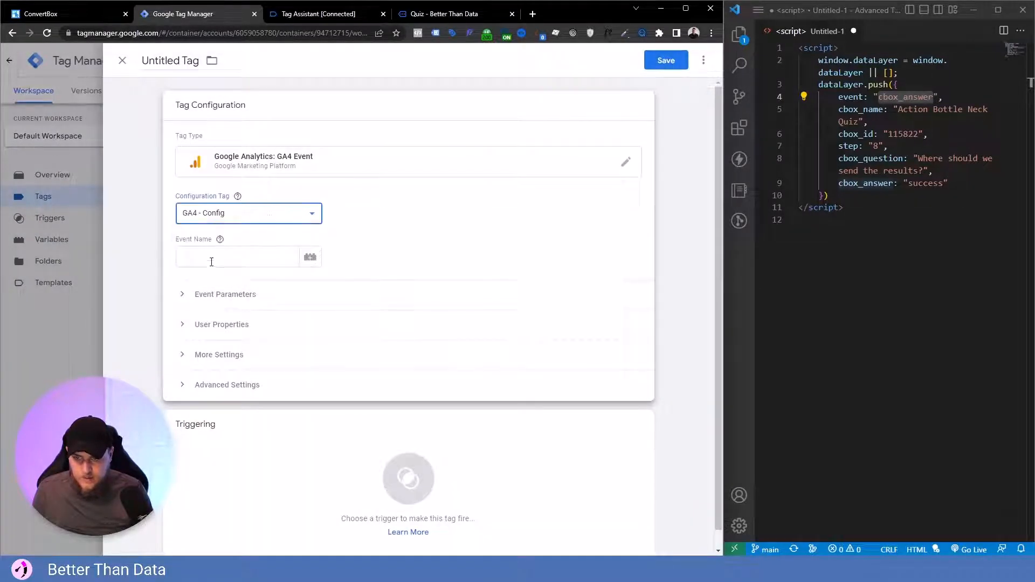
{"action": "left_click", "coordinate": [211, 261]}
{"action": "type", "text": "convertbox"}
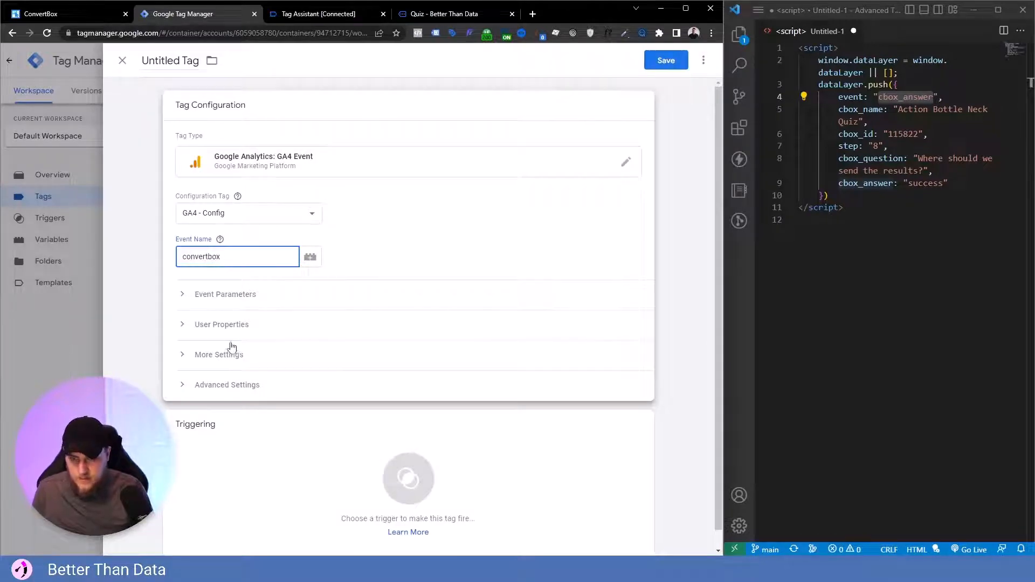
Step: Add an event parameter named cbox_name with the value {{dlv - cbox_name}}
{"action": "left_click", "coordinate": [234, 297]}
{"action": "left_click", "coordinate": [229, 332]}
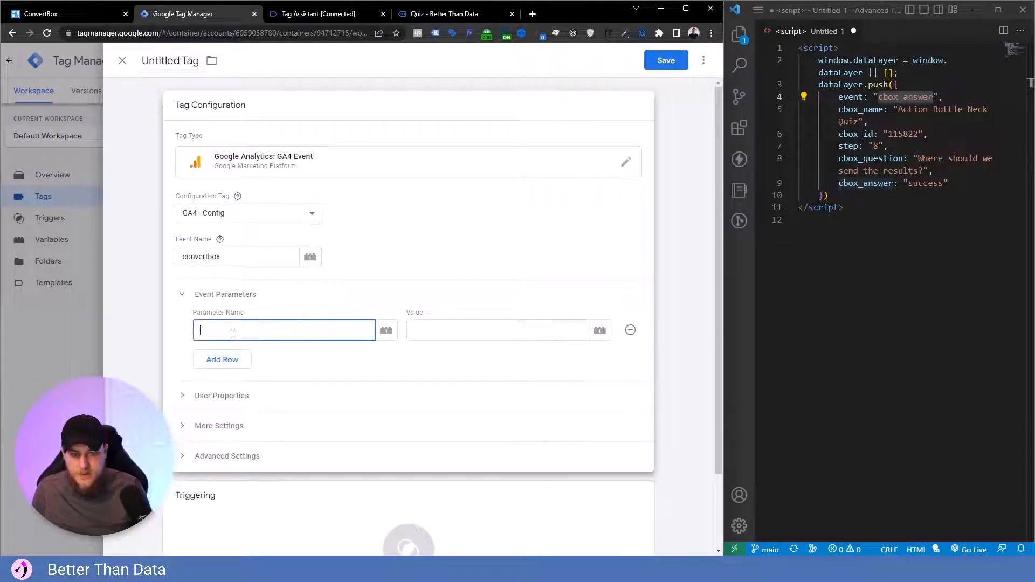
{"action": "type", "text": "c"}
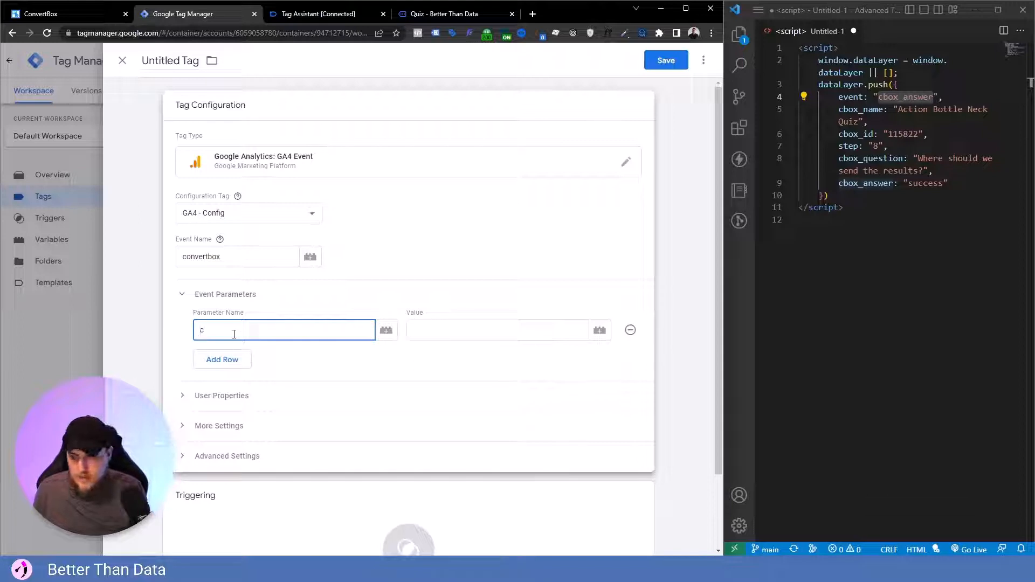
{"action": "type", "text": "bo"}
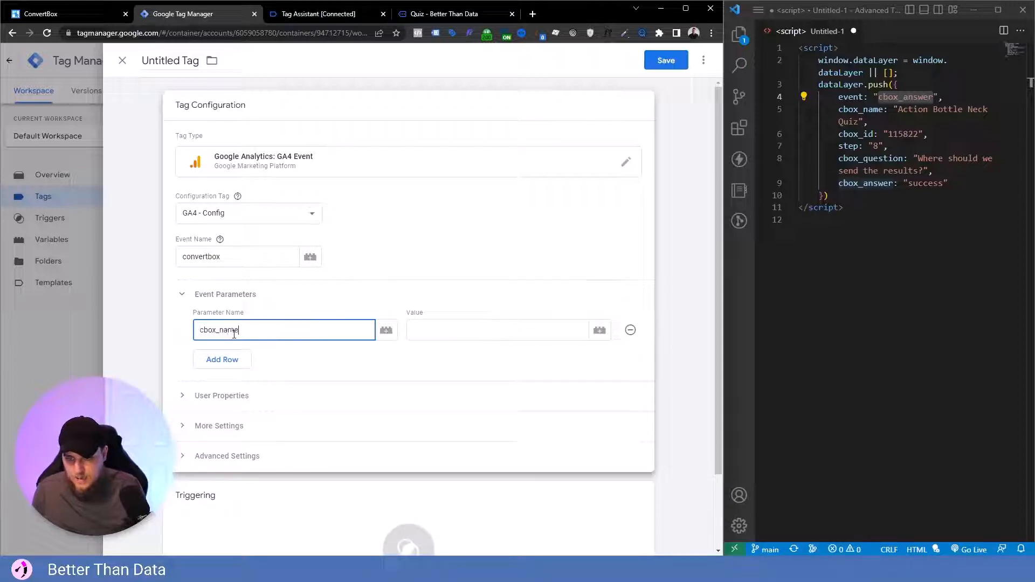
{"action": "type", "text": "x_name"}
{"action": "key", "text": "Tab"}
{"action": "type", "text": "{{cb"}
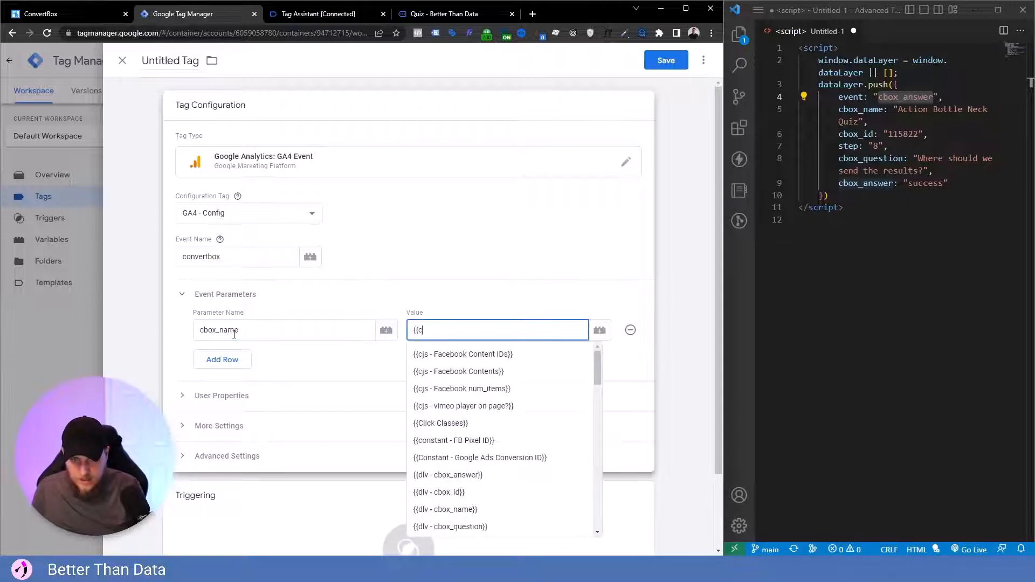
{"action": "key", "text": "BackSpace"}
{"action": "key", "text": "BackSpace"}
{"action": "type", "text": "name"}
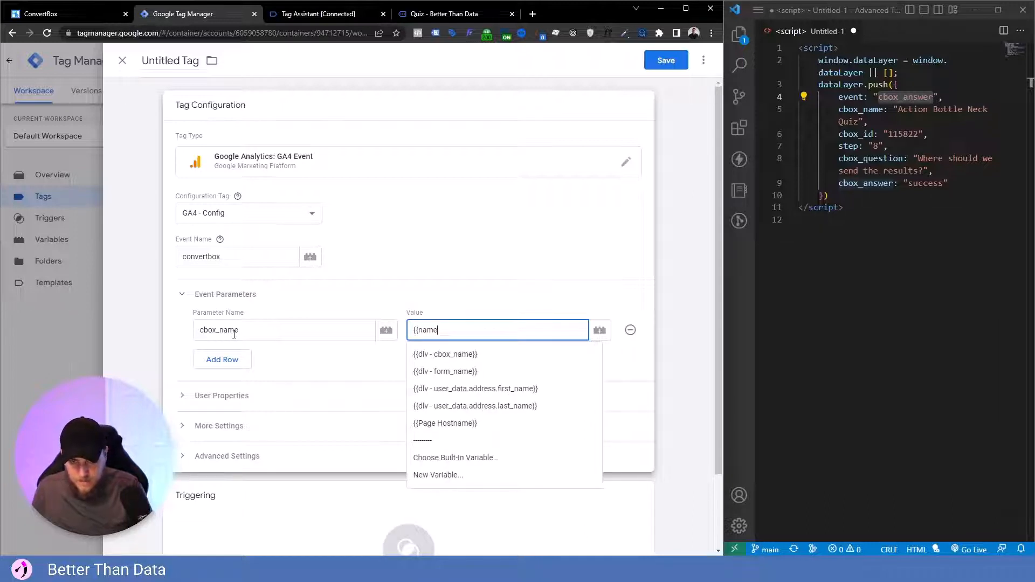
{"action": "key", "text": "Down"}
{"action": "key", "text": "Return"}
Step: Add an event parameter named cbox_id with the value {{dlv - cbox_id}}
{"action": "left_click", "coordinate": [225, 359]}
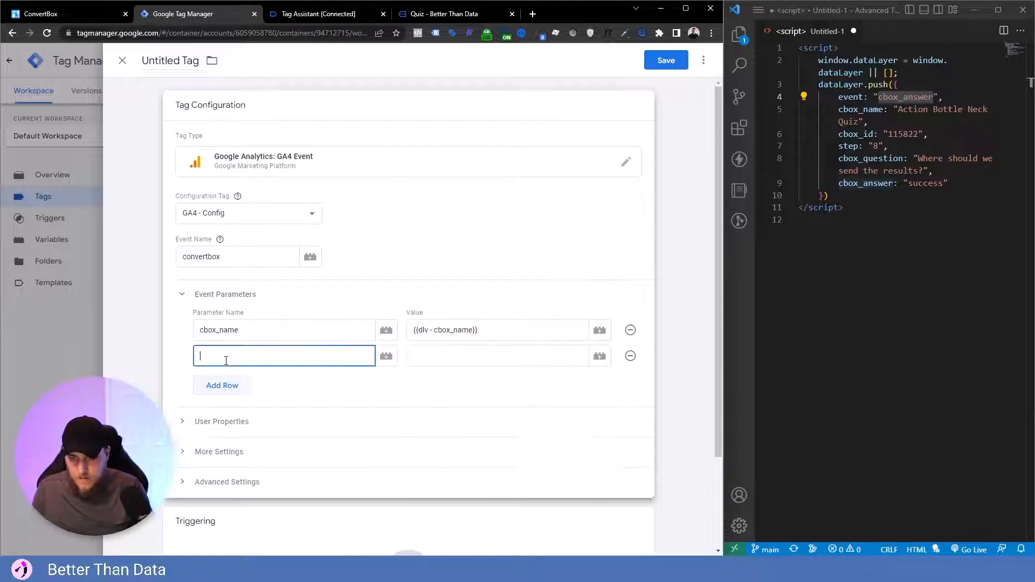
{"action": "left_click", "coordinate": [226, 360]}
{"action": "type", "text": "cb"}
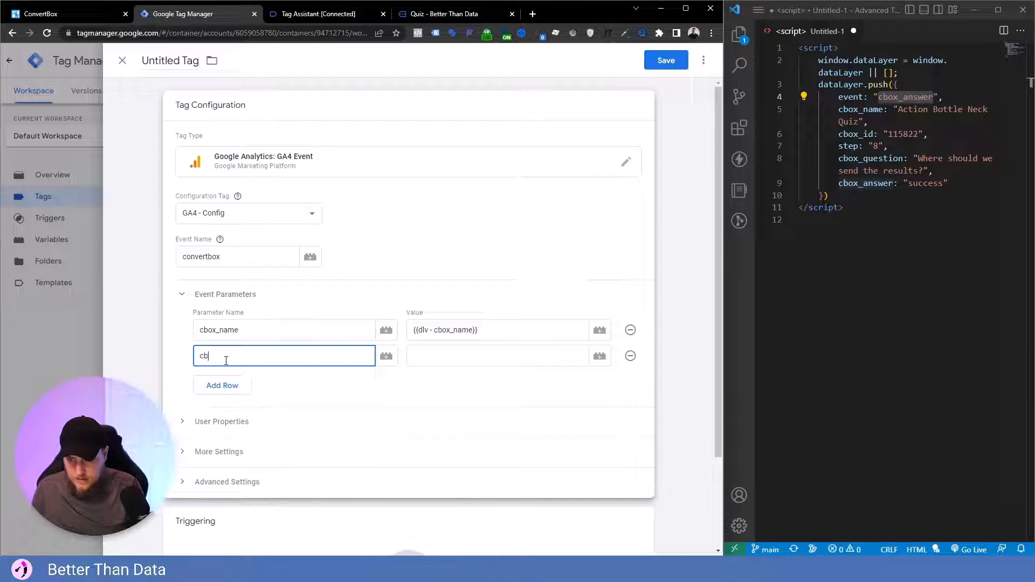
{"action": "type", "text": "ox_id"}
{"action": "key", "text": "Tab"}
{"action": "type", "text": "{{"}
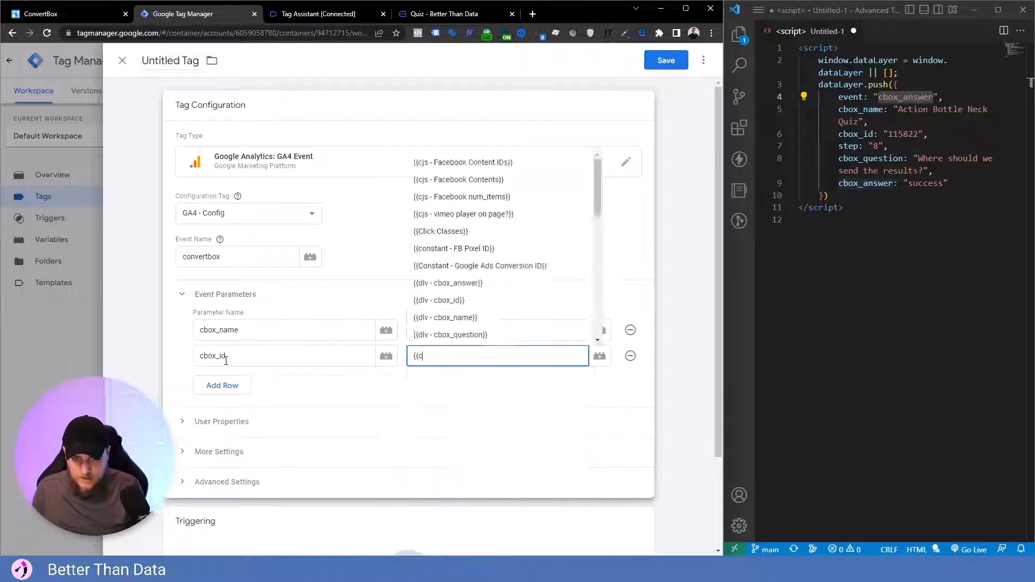
{"action": "type", "text": "cbox"}
{"action": "key", "text": "Up"}
{"action": "key", "text": "Up"}
{"action": "key", "text": "Up"}
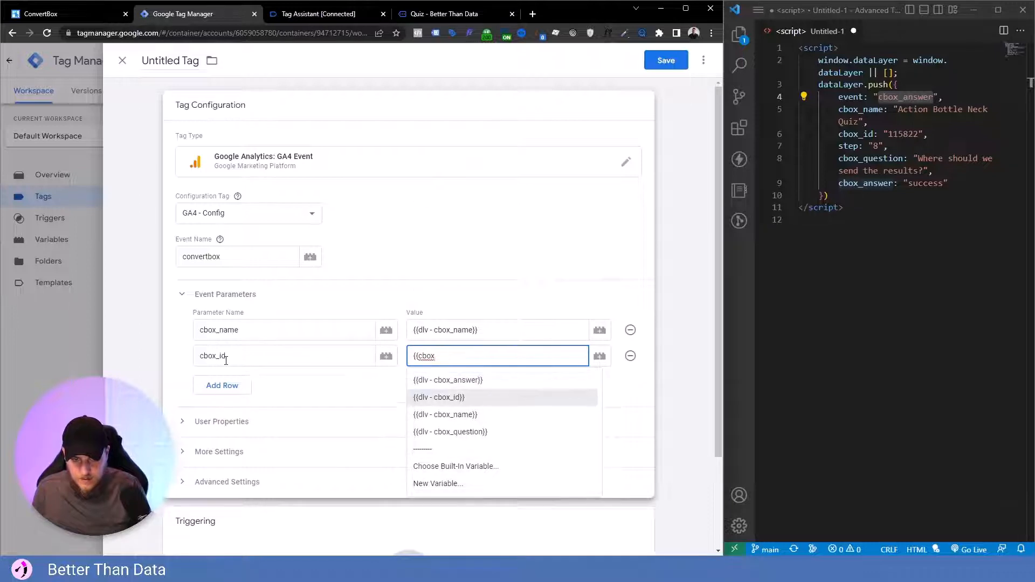
{"action": "key", "text": "Return"}
Step: Add an event parameter named step with the value {{dlv - step}}
{"action": "left_click", "coordinate": [233, 383]}
{"action": "left_click", "coordinate": [226, 382]}
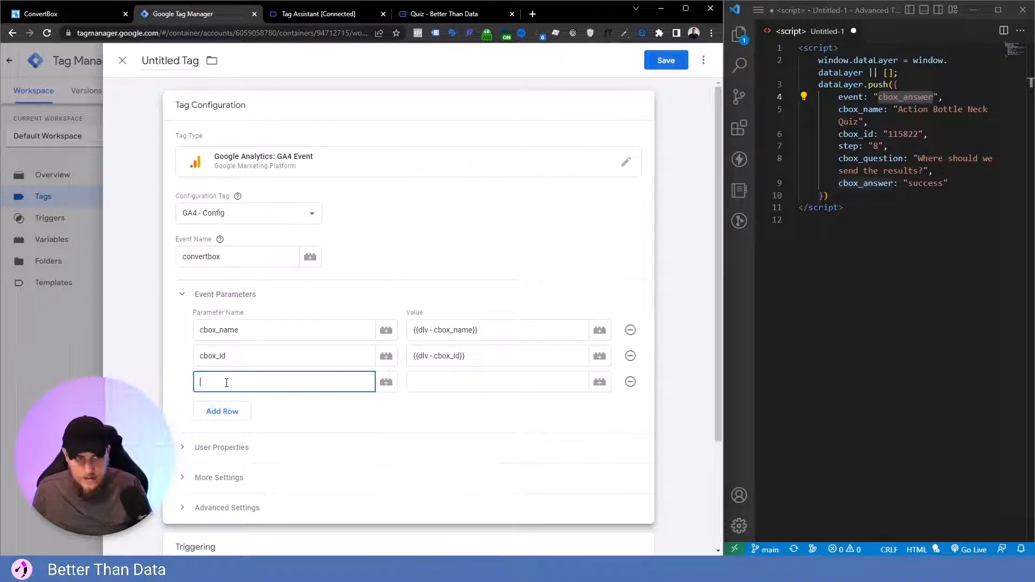
{"action": "type", "text": "step"}
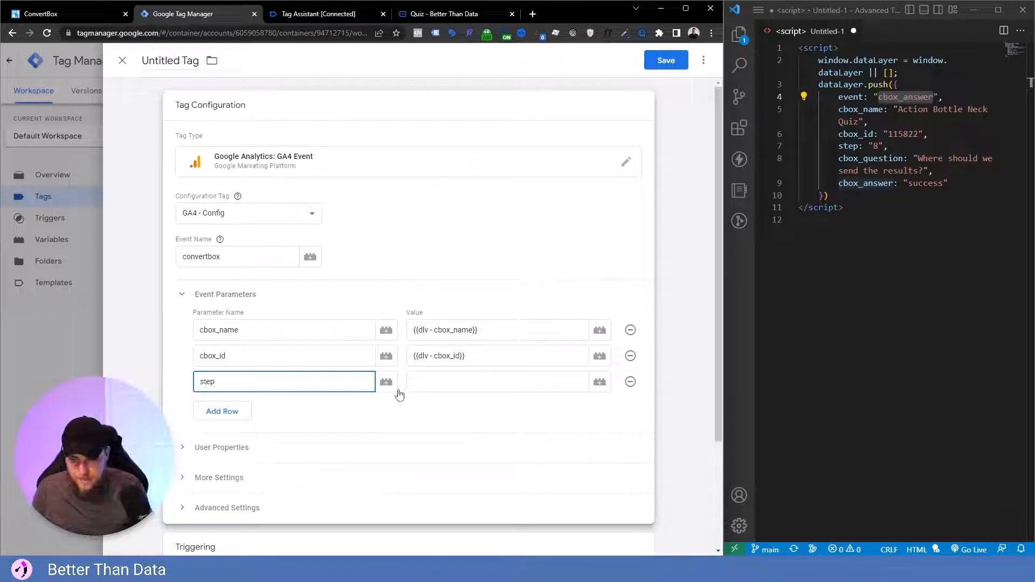
{"action": "left_click", "coordinate": [415, 391]}
{"action": "type", "text": "{{dlv - step"}
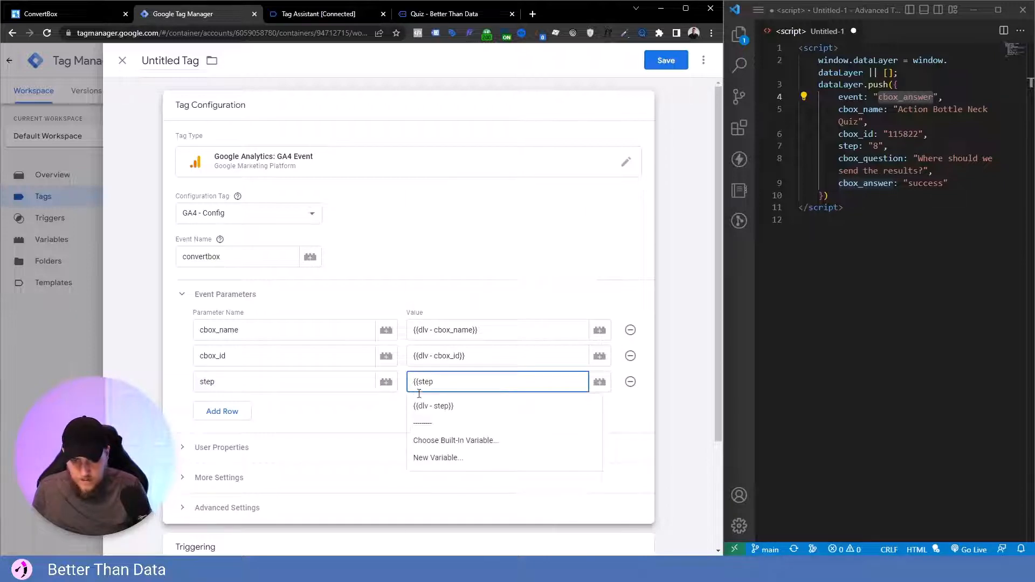
{"action": "left_click", "coordinate": [431, 404]}
Step: Add an event parameter named cbox_question with the value {{dlv - cbox_question}}
{"action": "left_click", "coordinate": [208, 415]}
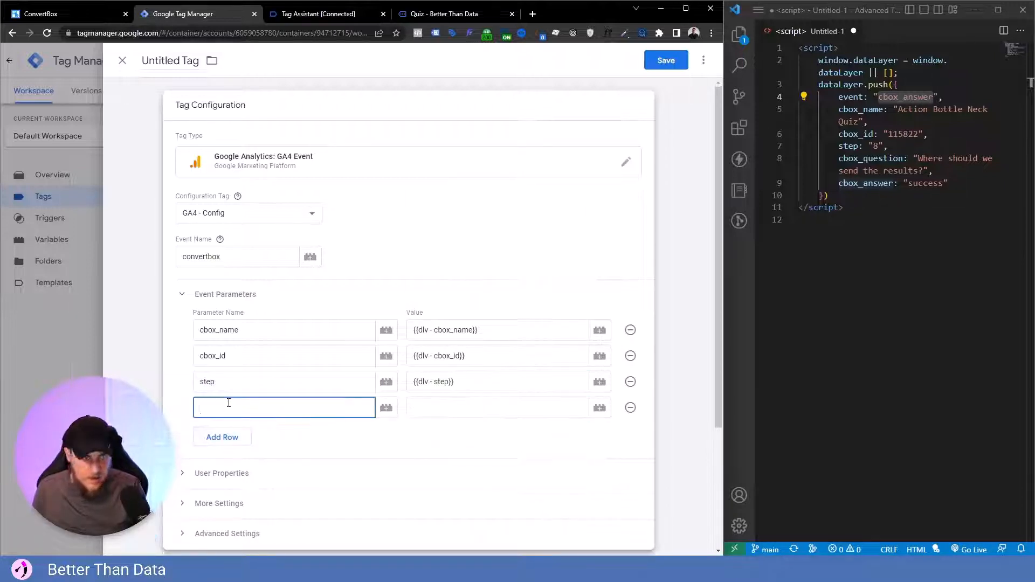
{"action": "type", "text": "{{"}
{"action": "key", "text": "BackSpace"}
{"action": "key", "text": "BackSpace"}
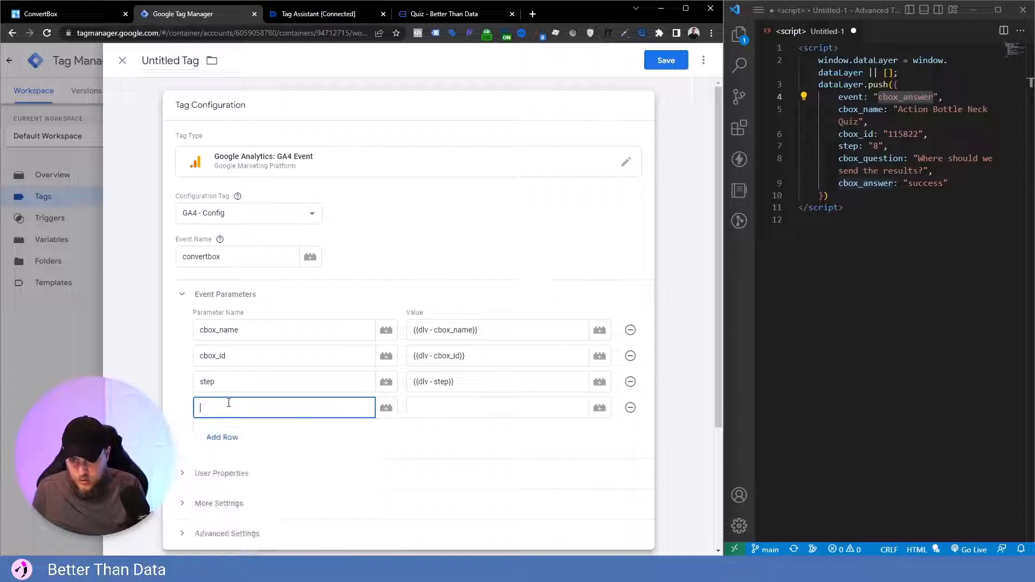
{"action": "type", "text": "cbox_question"}
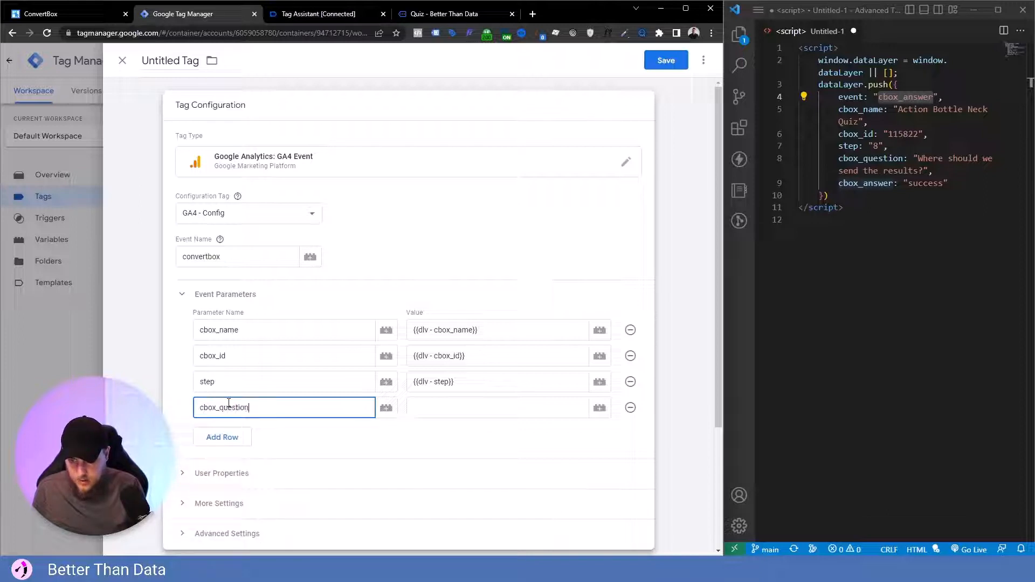
{"action": "key", "text": "Tab"}
{"action": "type", "text": "{{question"}
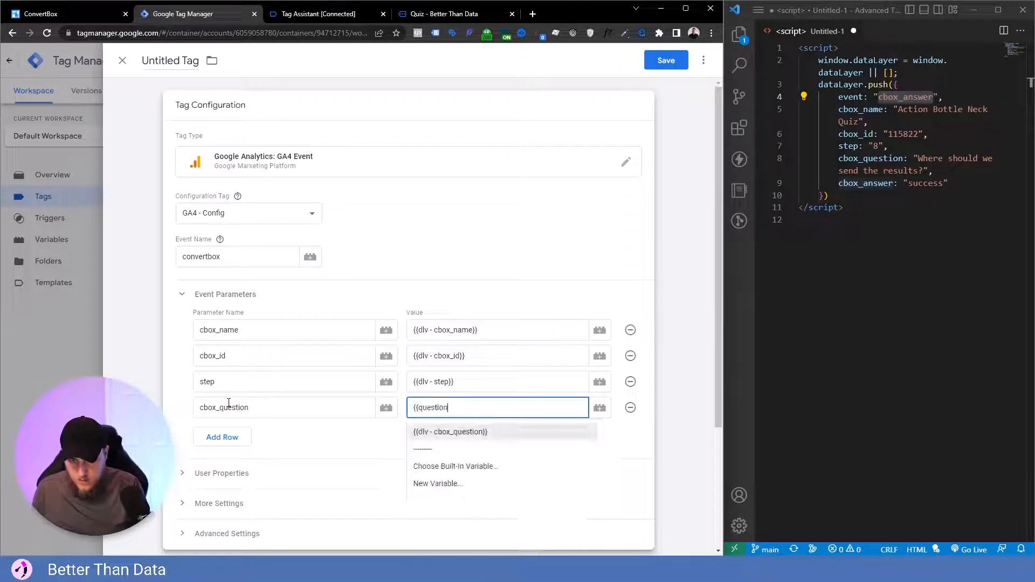
{"action": "key", "text": "Return"}
Step: Add an event parameter named cbox_answer with the value {{dlv - cbox_answer}}
{"action": "left_click", "coordinate": [221, 434]}
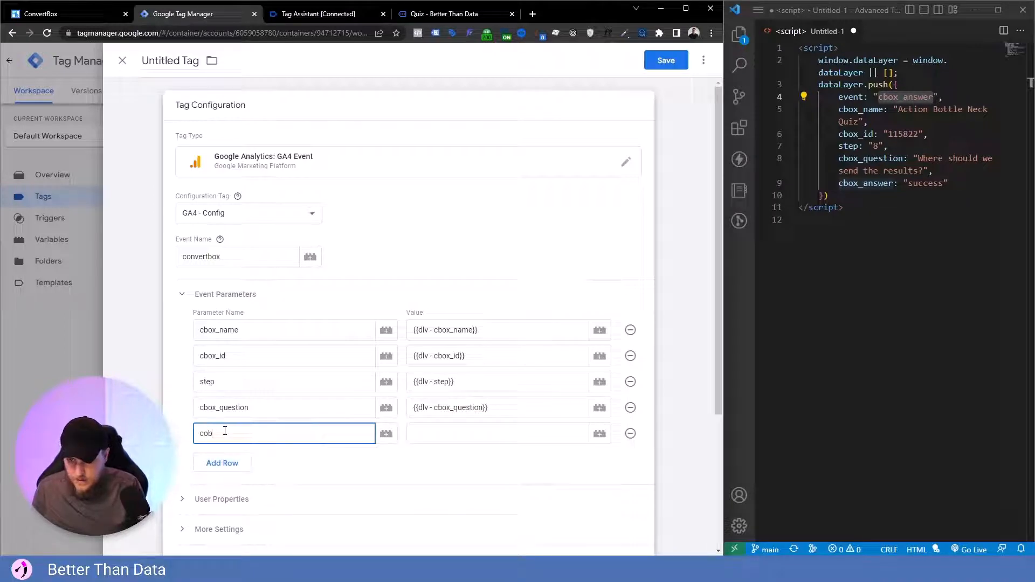
{"action": "type", "text": "cbox_ans"}
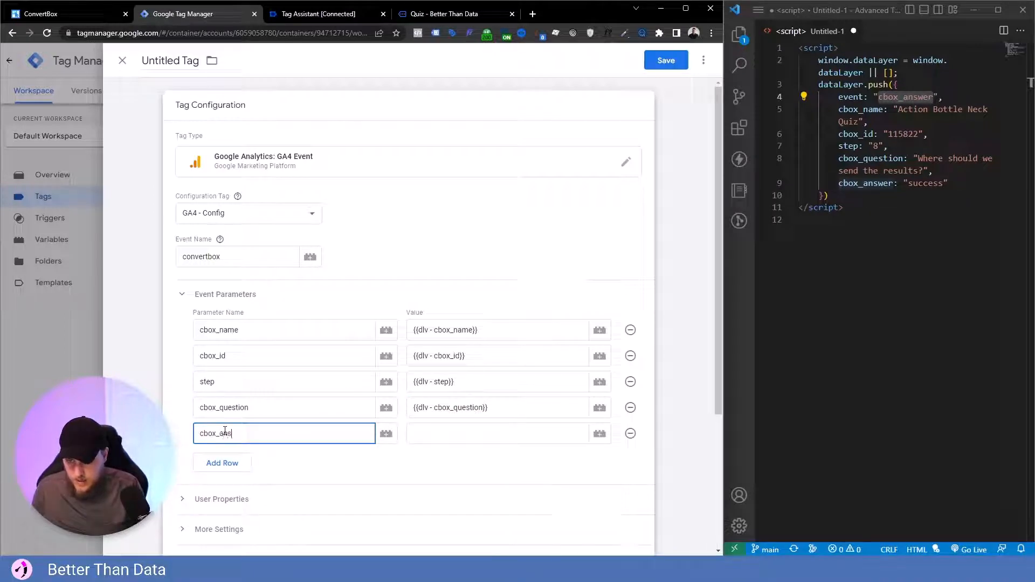
{"action": "type", "text": "wer"}
{"action": "key", "text": "Tab"}
{"action": "type", "text": "{{"}
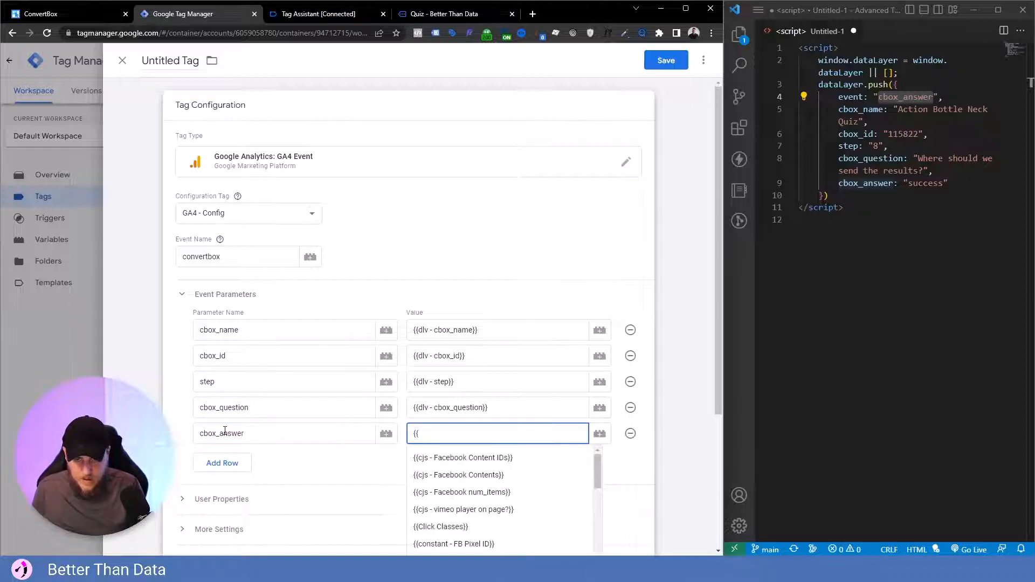
{"action": "type", "text": "answer"}
{"action": "key", "text": "Return"}
Step: Assign the Event - cbox_answer custom event as the tag's firing trigger
{"action": "scroll", "coordinate": [299, 463], "scroll_direction": "down", "scroll_amount": 3}
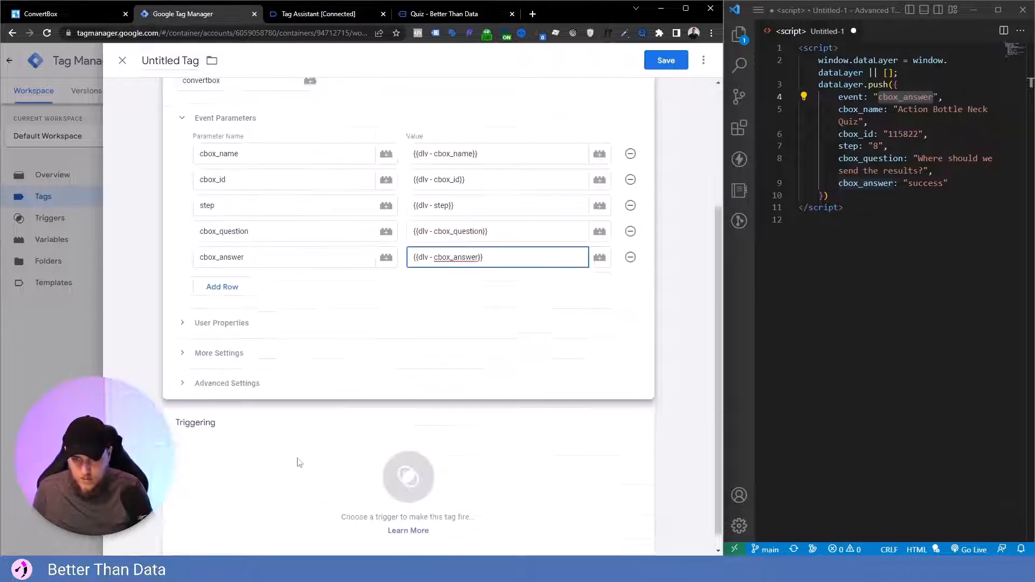
{"action": "left_click", "coordinate": [245, 450]}
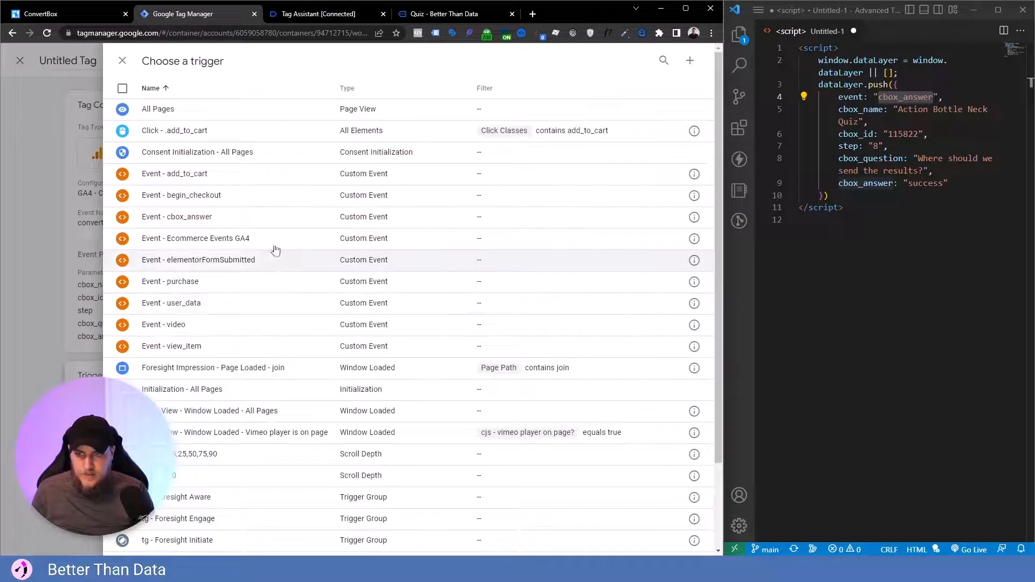
{"action": "left_click", "coordinate": [242, 216]}
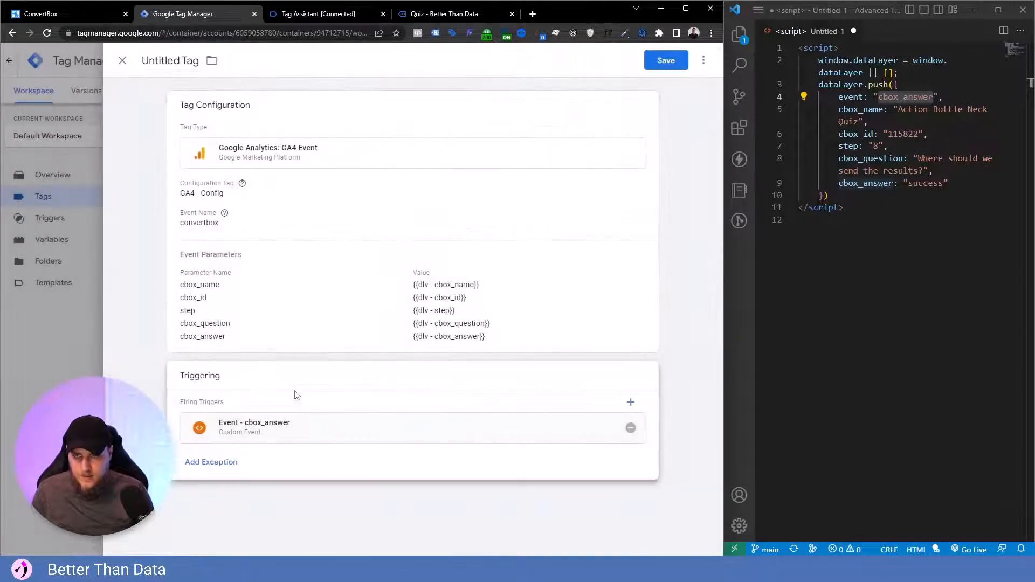
Step: Name the tag GA4 - convertbox and save it
{"action": "left_click", "coordinate": [182, 69]}
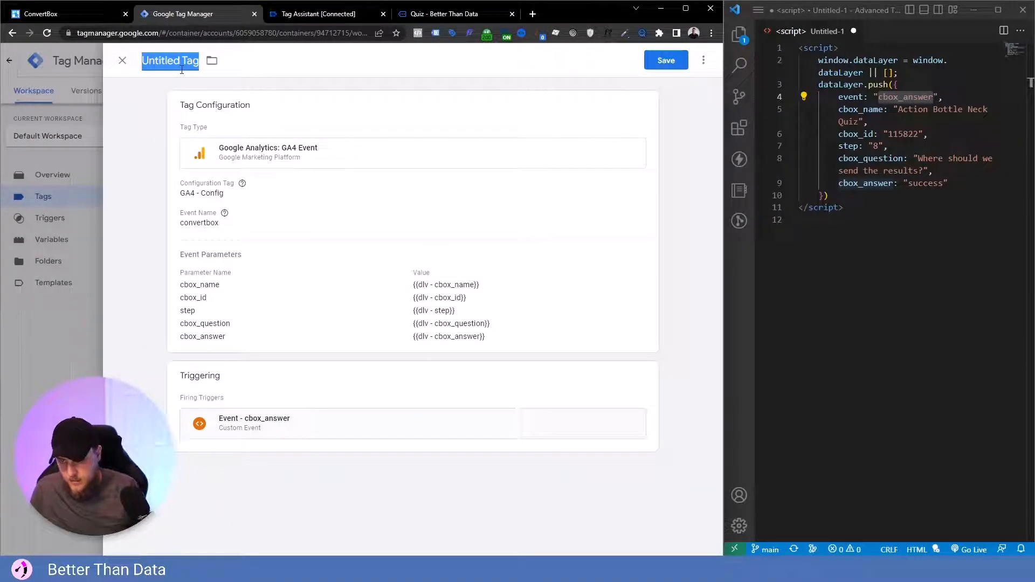
{"action": "type", "text": "GA4"}
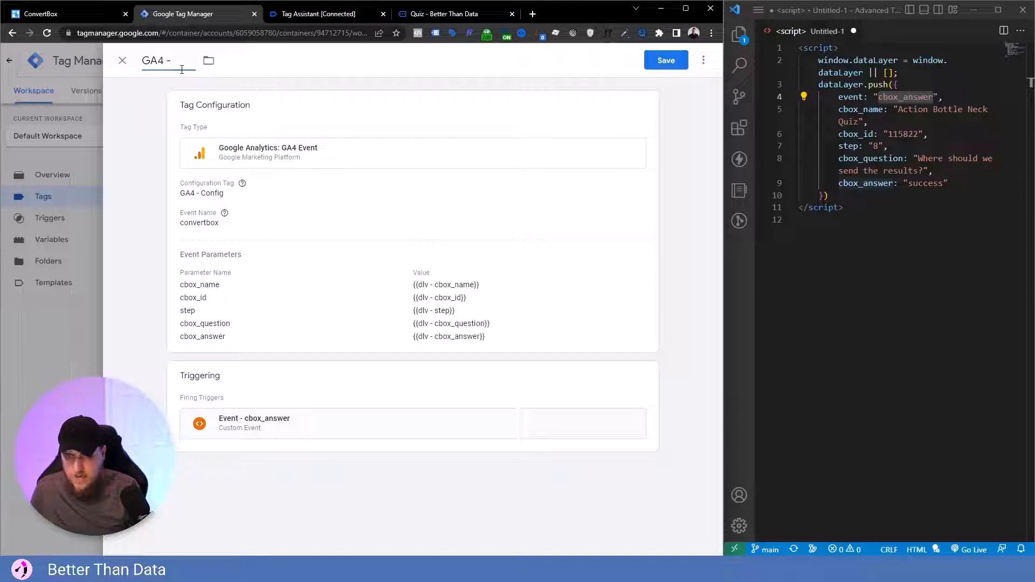
{"action": "type", "text": " - convertbox"}
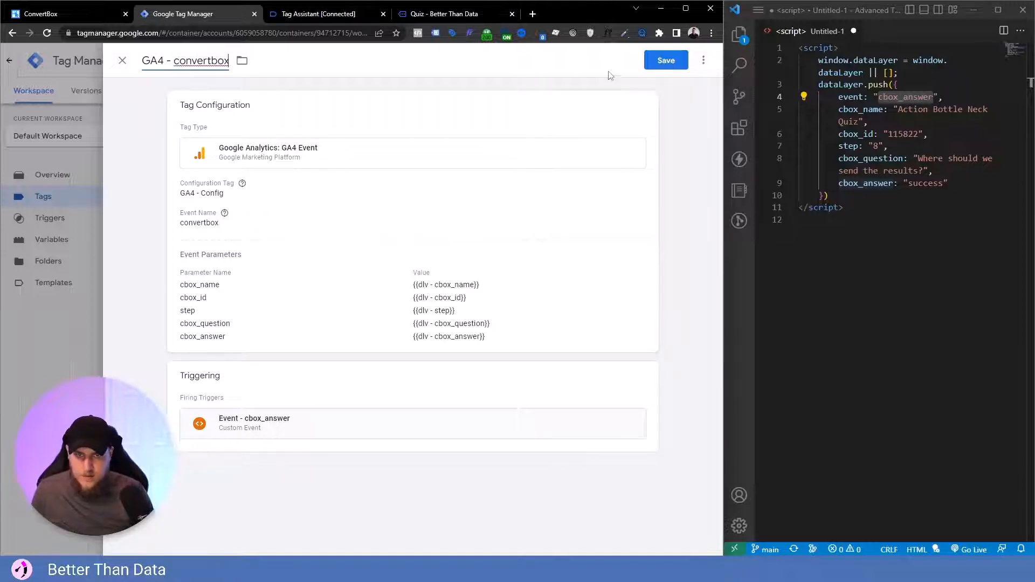
{"action": "left_click", "coordinate": [666, 60]}
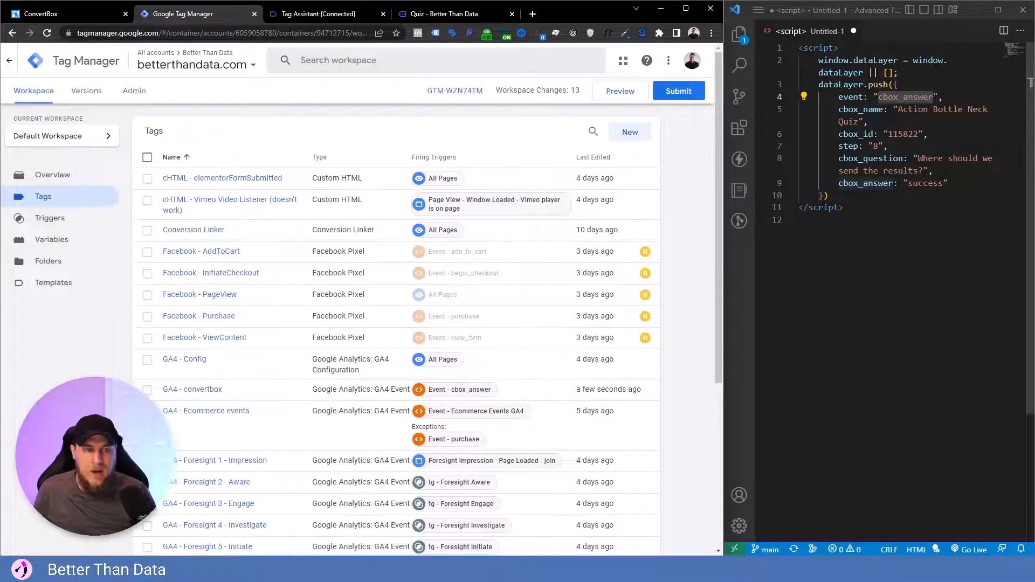
{"action": "left_click", "coordinate": [847, 183]}
{"action": "double_click", "coordinate": [847, 183]}
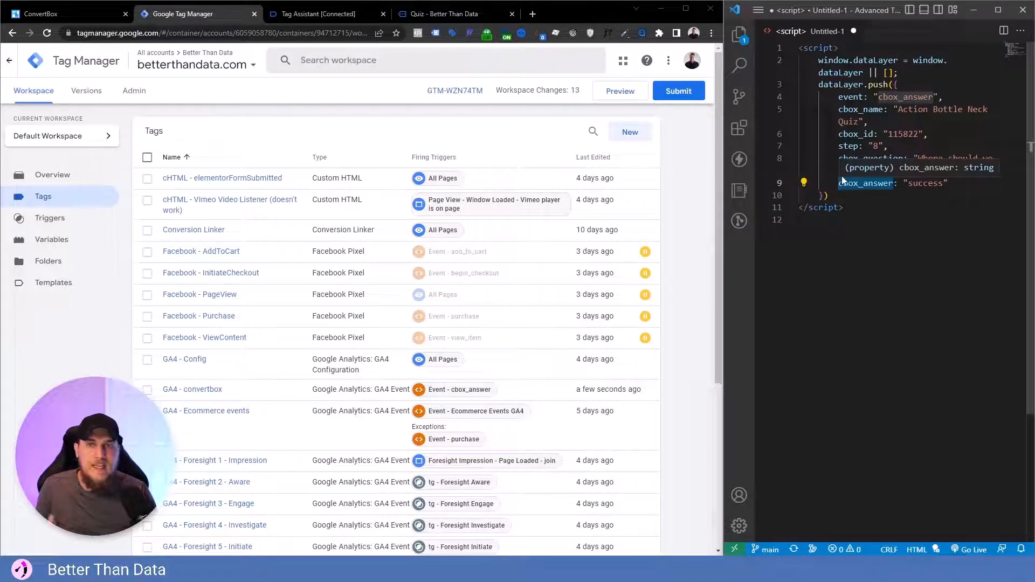
{"action": "left_click", "coordinate": [856, 199]}
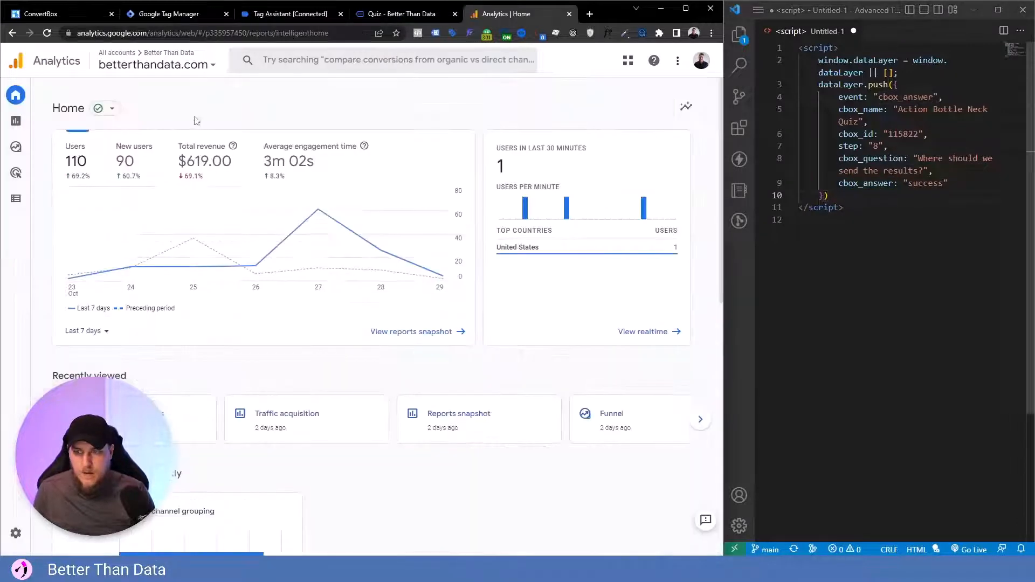
Step: In Google Analytics, open the property's custom definitions and start a new custom dimension named ConvertBox Name
{"action": "left_click", "coordinate": [29, 202]}
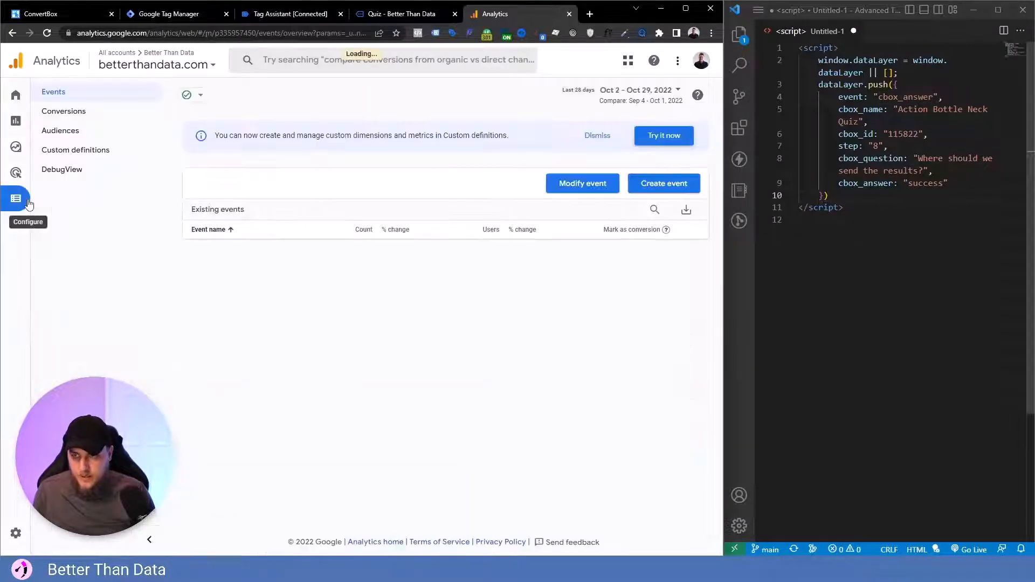
{"action": "left_click", "coordinate": [92, 151]}
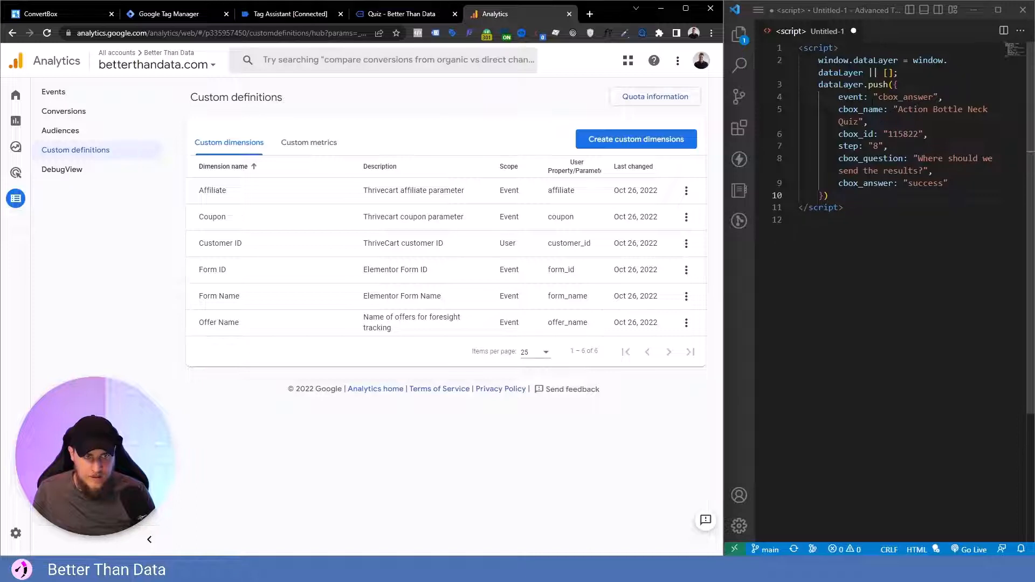
{"action": "left_click", "coordinate": [636, 139]}
{"action": "left_click", "coordinate": [503, 178]}
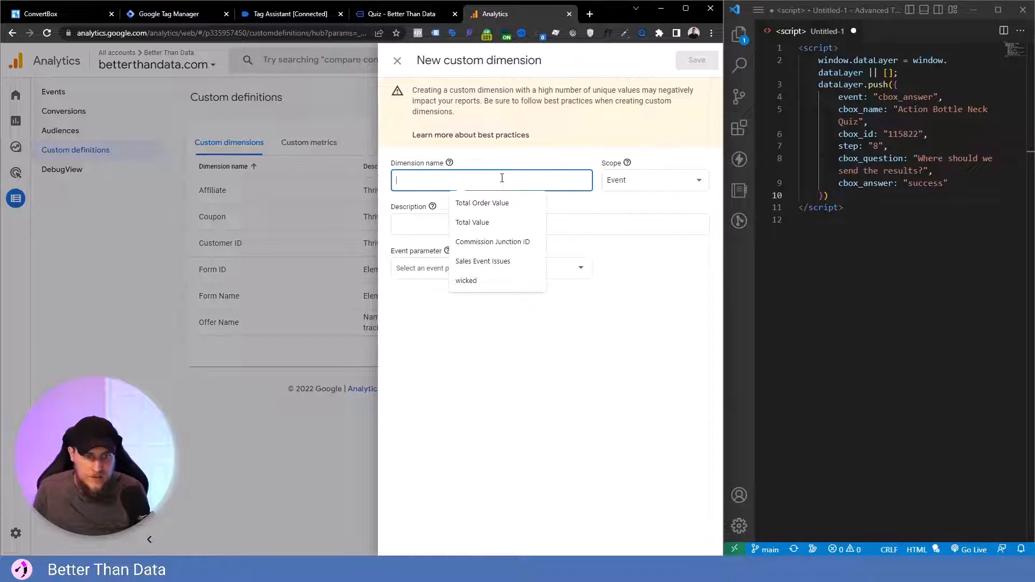
{"action": "type", "text": "ConvertBox Name"}
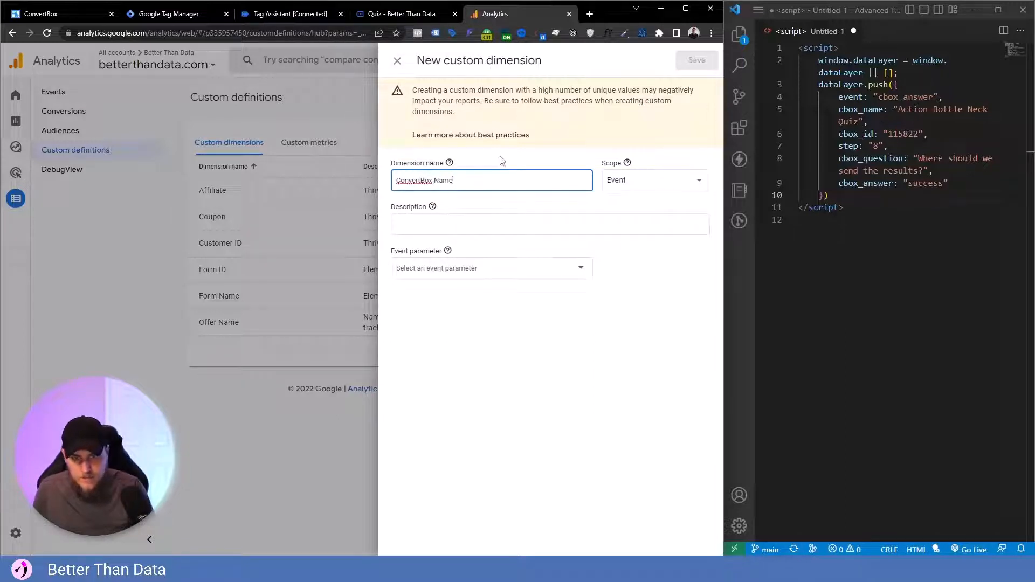
Step: Describe the dimension as "The name of the convertbox being taken", set its event parameter to cbox_name and save it
{"action": "left_click", "coordinate": [470, 223]}
{"action": "type", "text": "The name of the convertbox being taken"}
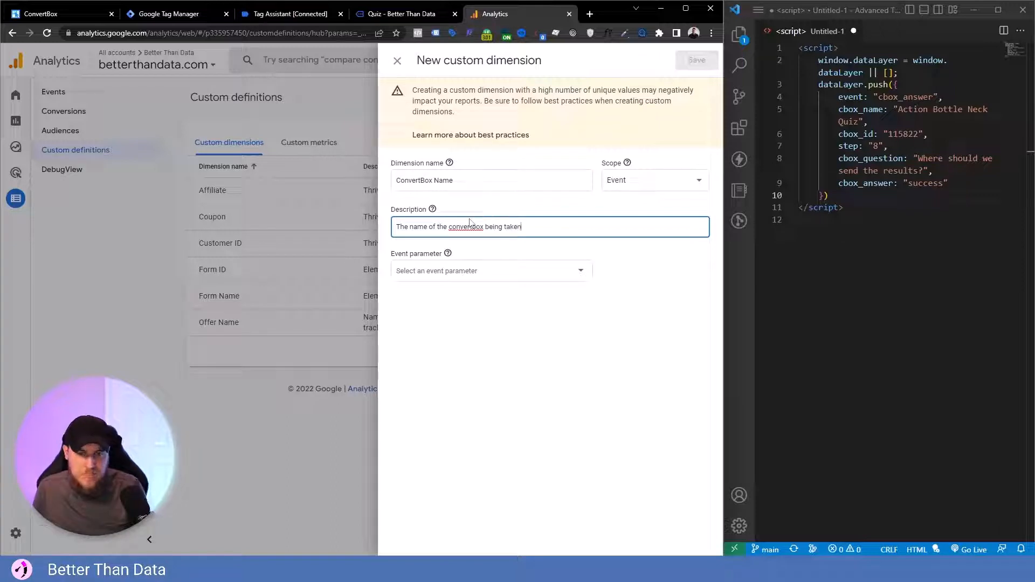
{"action": "left_click", "coordinate": [481, 270]}
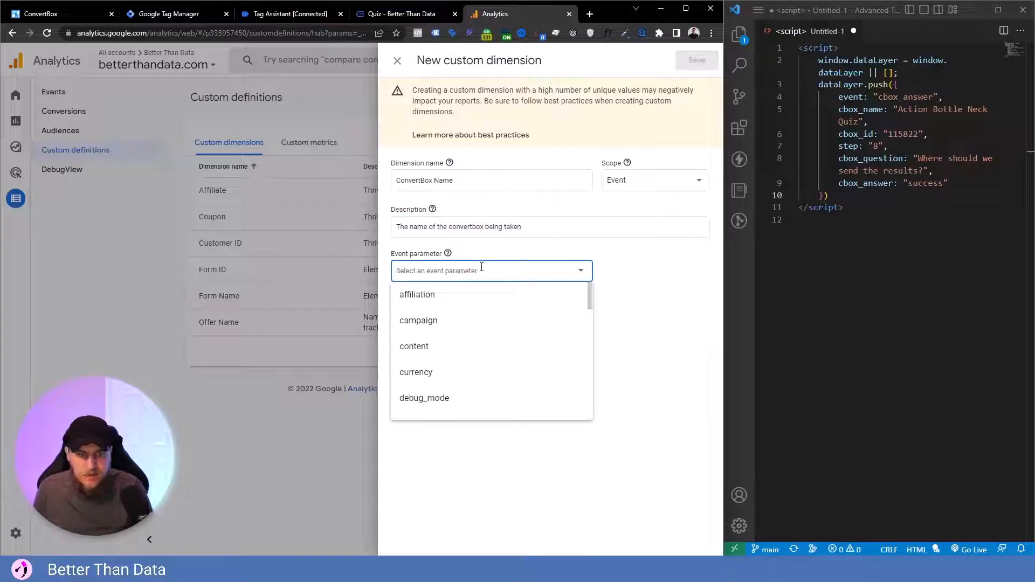
{"action": "type", "text": "cbox_name"}
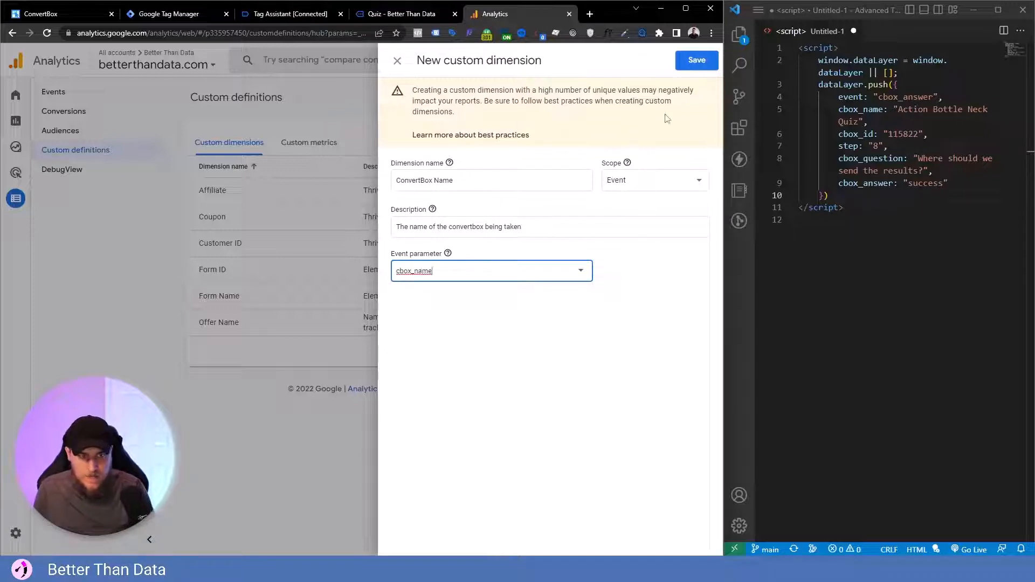
{"action": "left_click", "coordinate": [696, 60]}
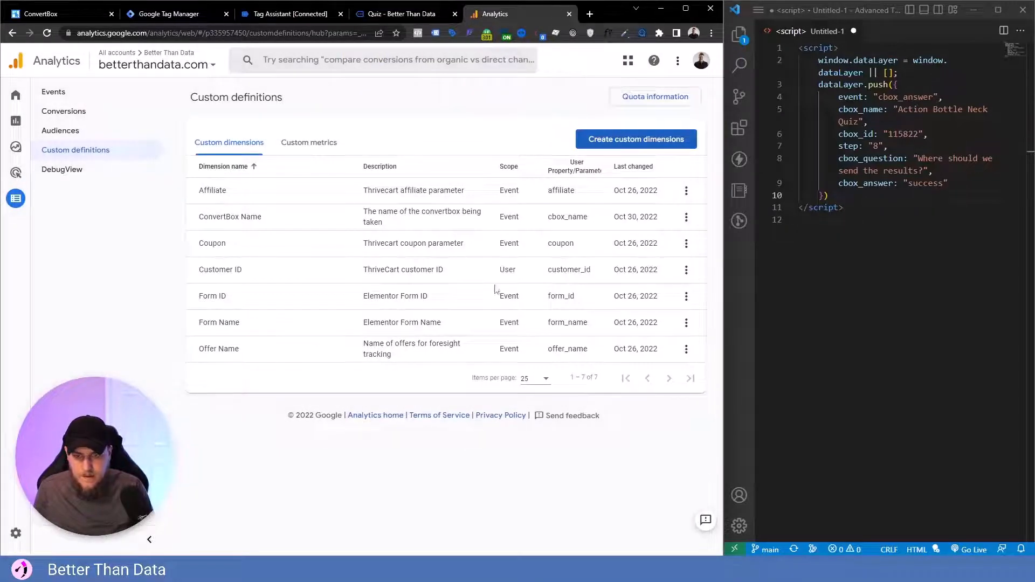
Step: Start a new custom dimension named ConvertBox ID with the description "The ID of the ConvertBox being taken"
{"action": "left_click", "coordinate": [636, 141]}
{"action": "left_click", "coordinate": [478, 179]}
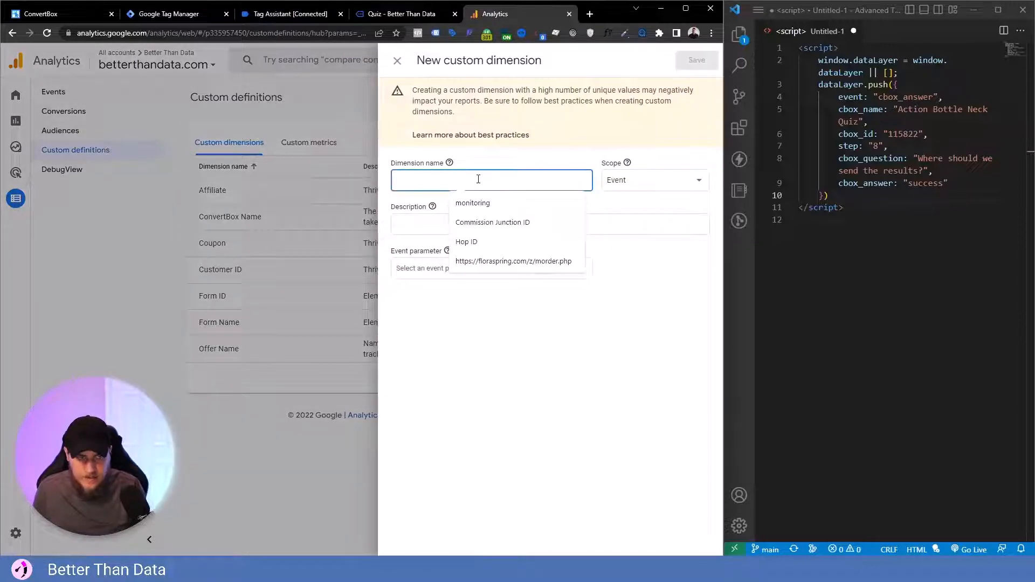
{"action": "type", "text": "Cno"}
{"action": "key", "text": "BackSpace"}
{"action": "key", "text": "BackSpace"}
{"action": "type", "text": "o"}
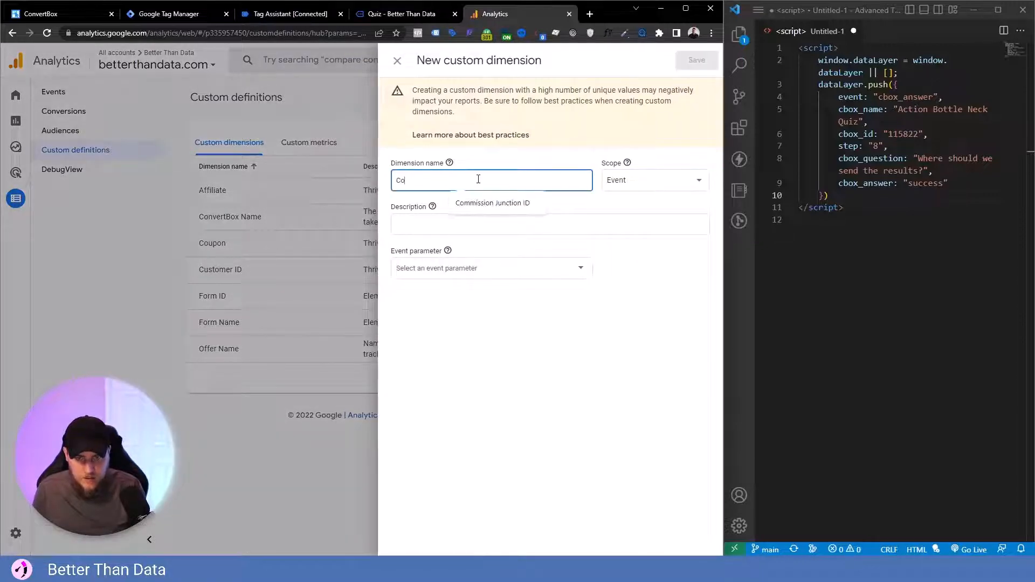
{"action": "type", "text": "nvertBox ID"}
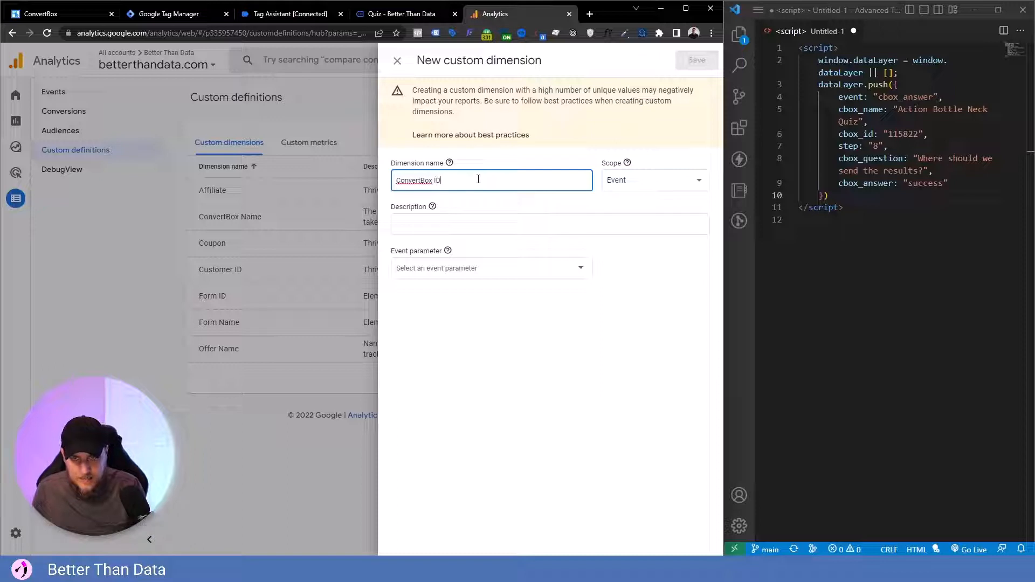
{"action": "left_click", "coordinate": [428, 226]}
{"action": "type", "text": "The ID"}
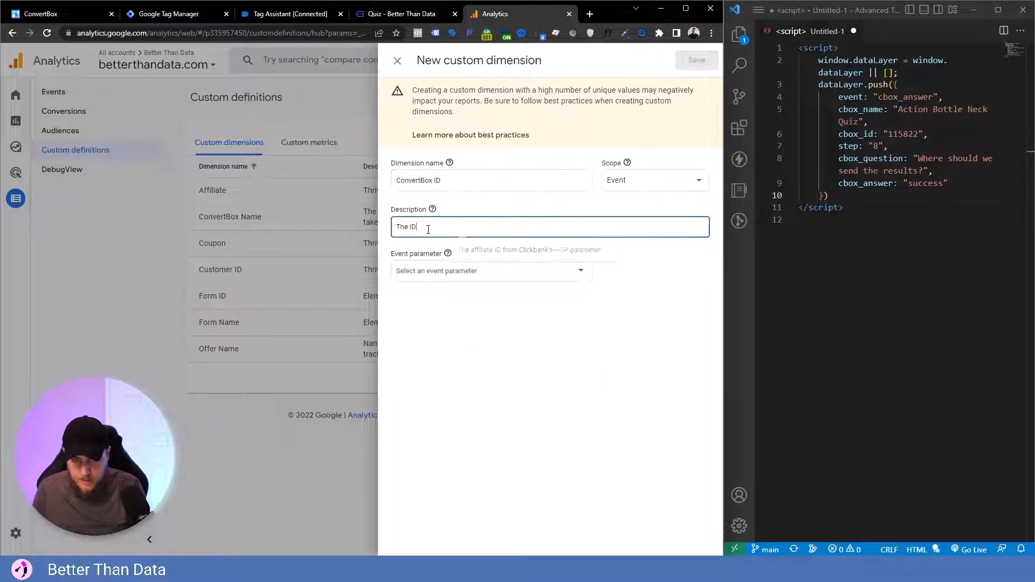
{"action": "type", "text": " of the ConvertBox being taken"}
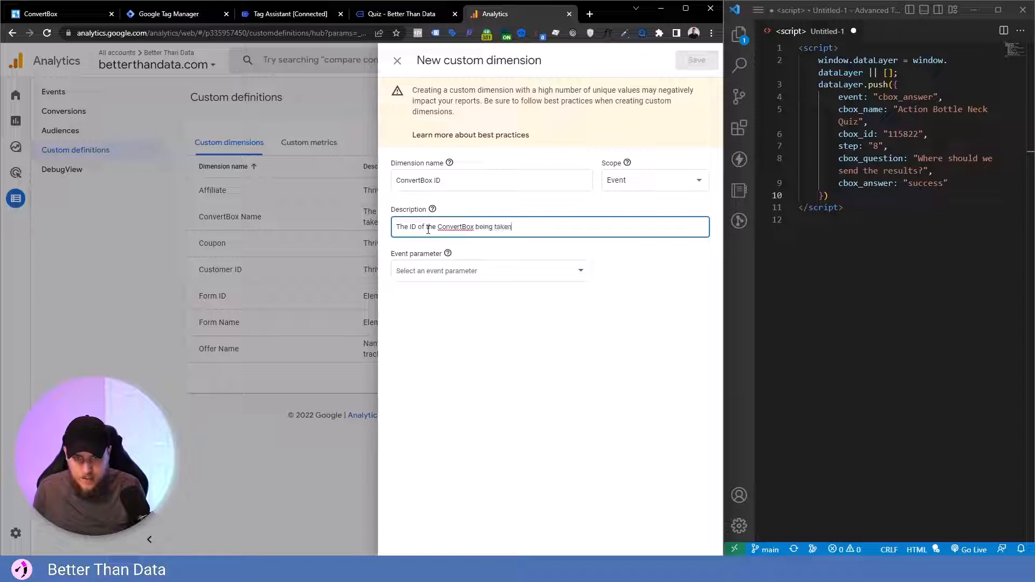
Step: Set the ConvertBox ID dimension's event parameter to cbox_id and save it
{"action": "type", "text": "conv"}
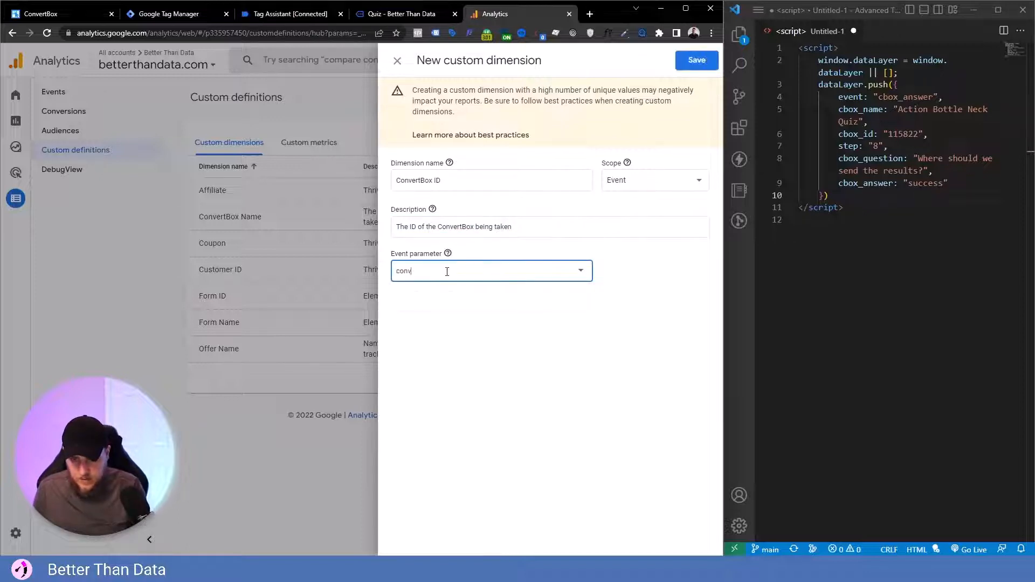
{"action": "key", "text": "BackSpace"}
{"action": "key", "text": "BackSpace"}
{"action": "key", "text": "BackSpace"}
{"action": "type", "text": "box"}
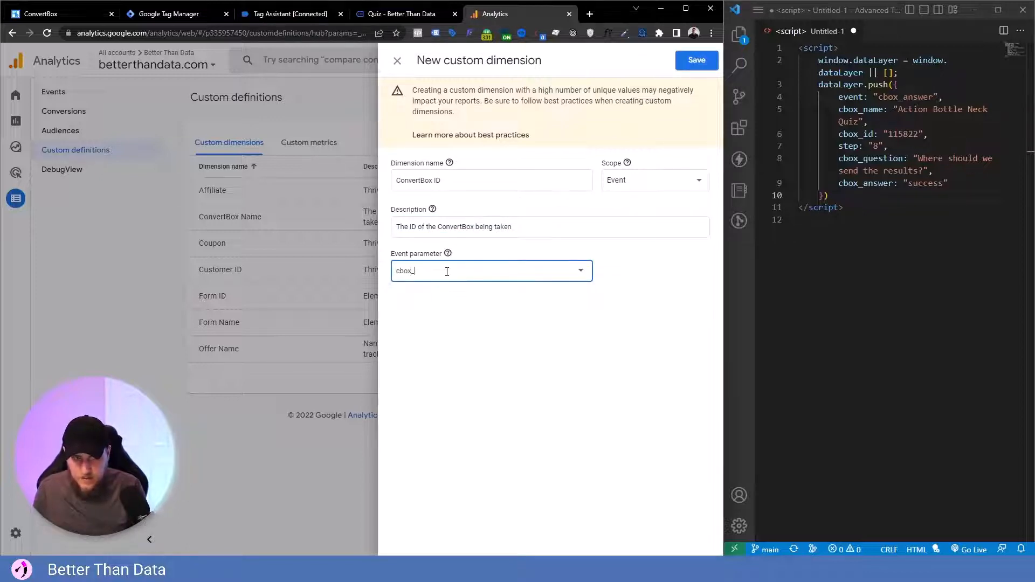
{"action": "type", "text": "_id"}
{"action": "left_click", "coordinate": [696, 60]}
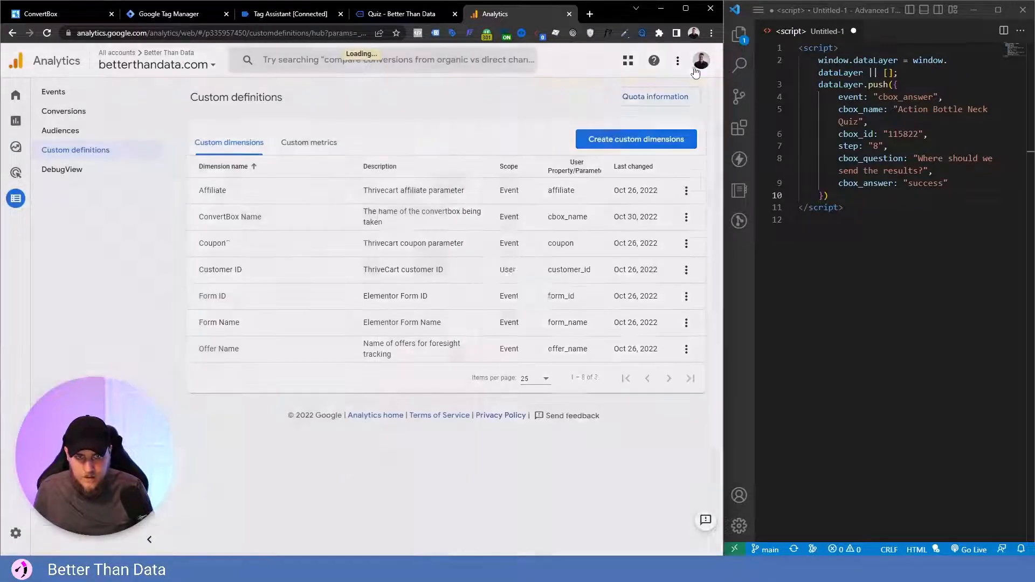
Step: Create and save a custom dimension named Step with event parameter step, leaving its description empty
{"action": "left_click", "coordinate": [619, 143]}
{"action": "left_click", "coordinate": [485, 175]}
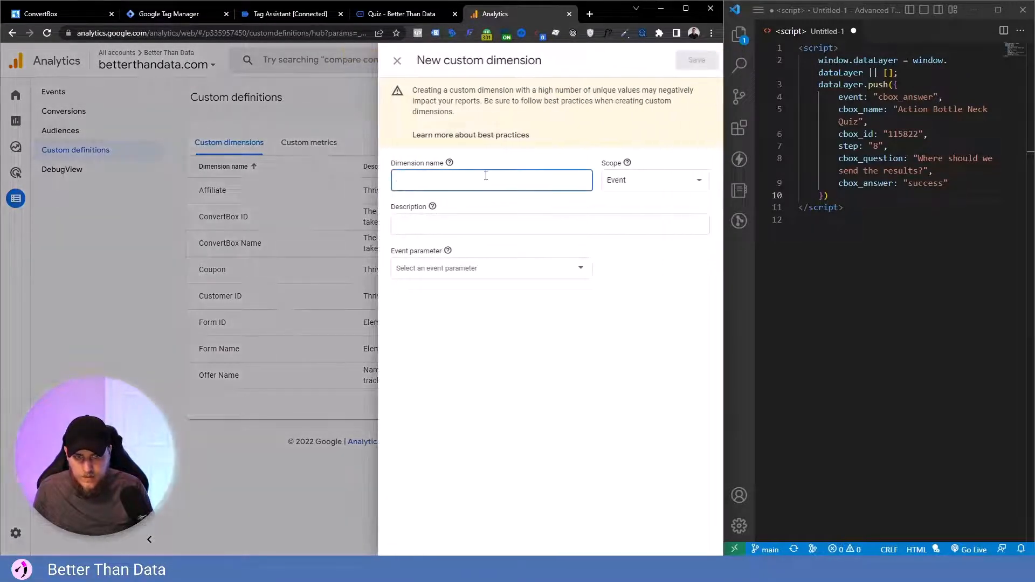
{"action": "type", "text": "Step"}
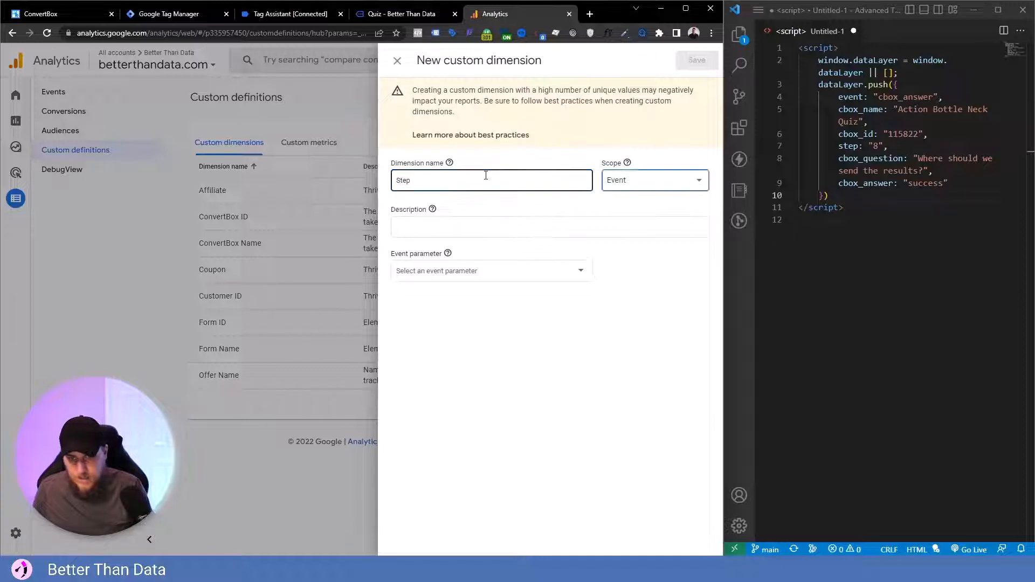
{"action": "key", "text": "Tab"}
{"action": "type", "text": "The "}
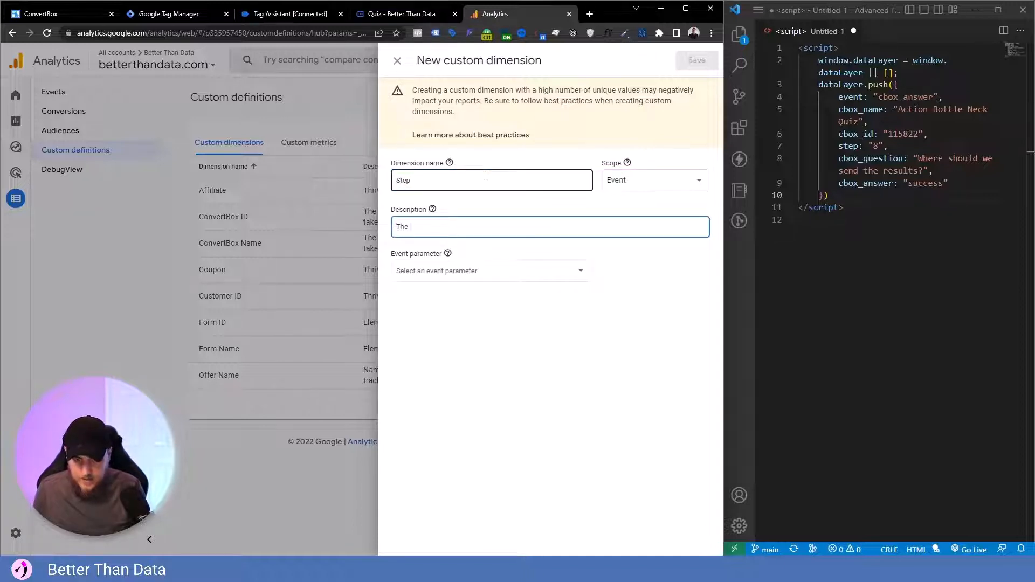
{"action": "type", "text": "ste"}
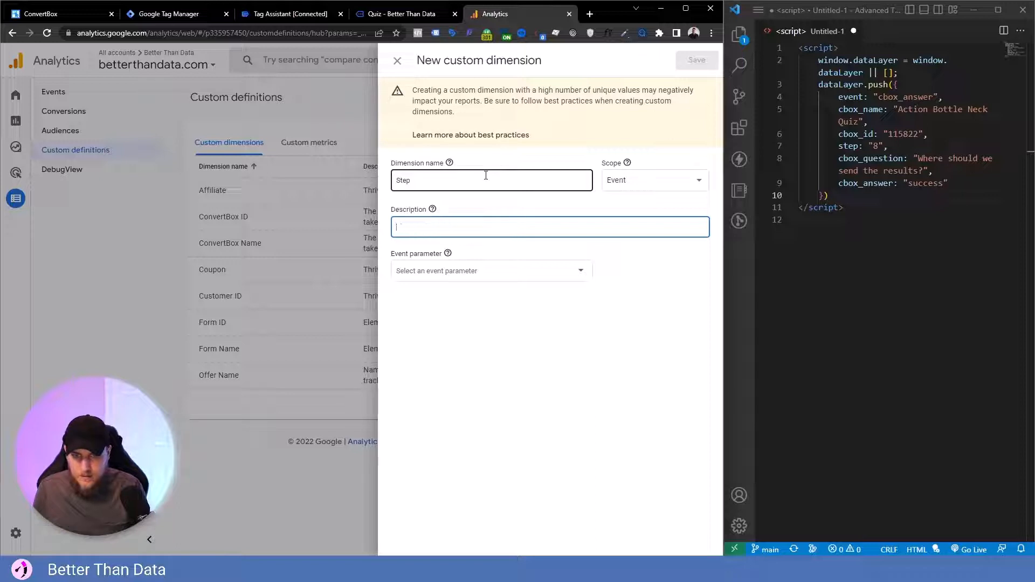
{"action": "left_click", "coordinate": [407, 271]}
{"action": "type", "text": "step"}
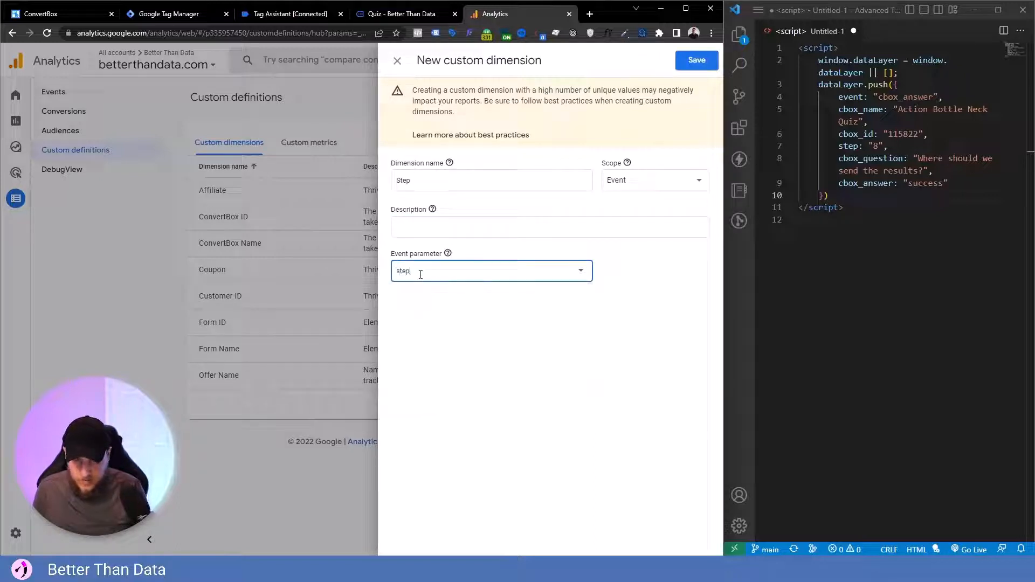
{"action": "left_click", "coordinate": [447, 228]}
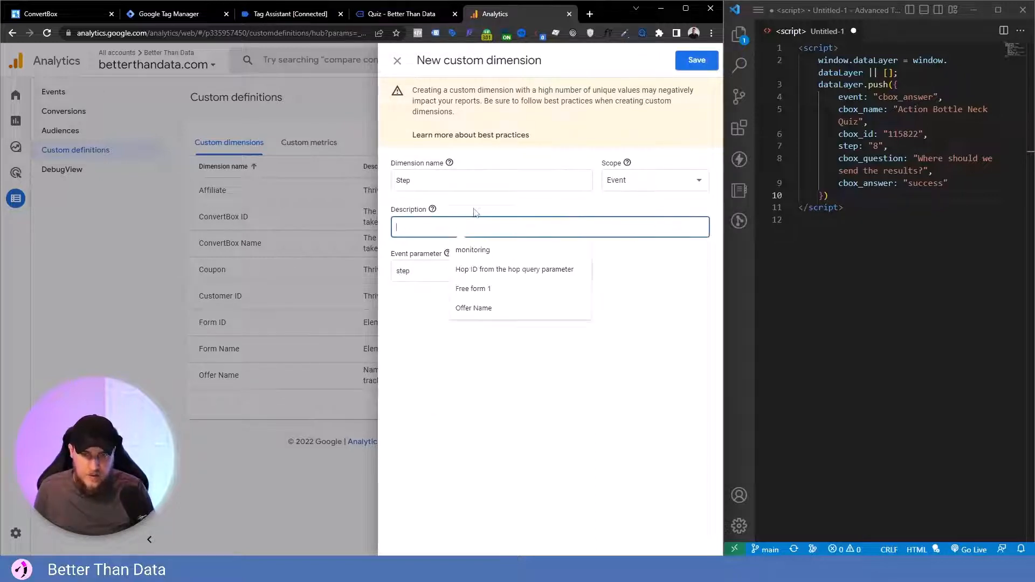
{"action": "left_click", "coordinate": [701, 62]}
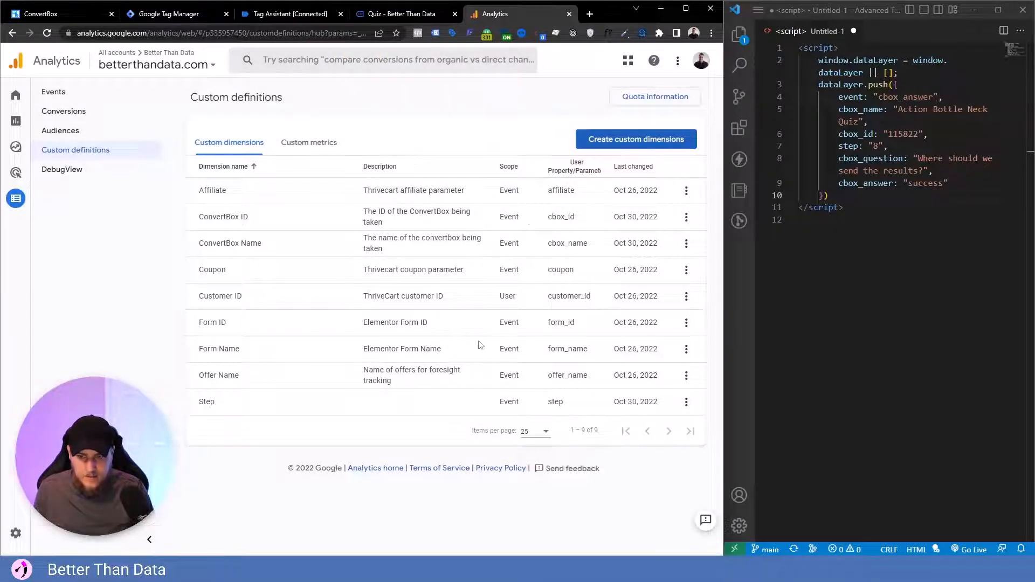
Step: Start a new custom dimension named ConvertBox Question
{"action": "left_click", "coordinate": [613, 140]}
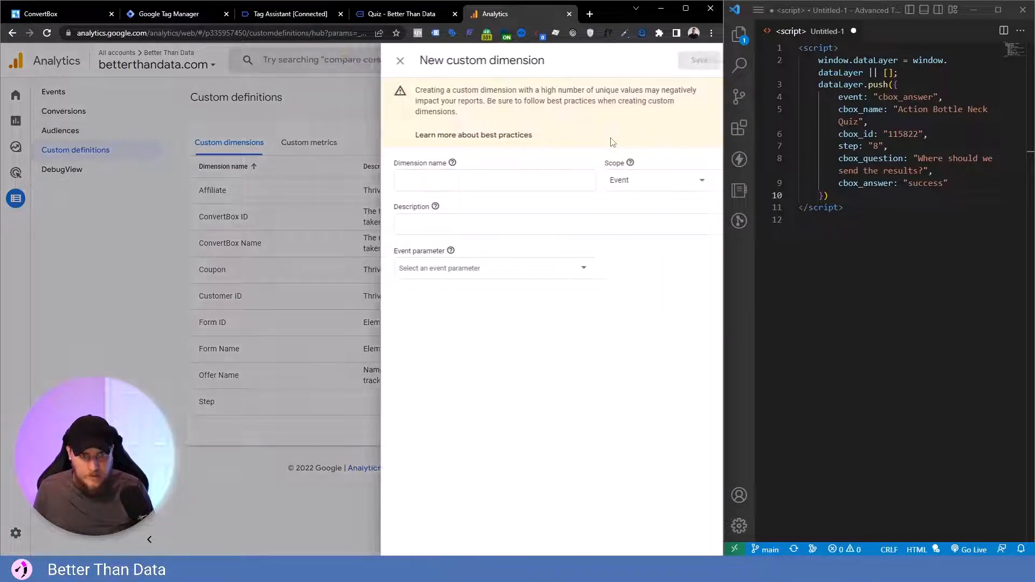
{"action": "left_click", "coordinate": [423, 176]}
{"action": "type", "text": "Conver"}
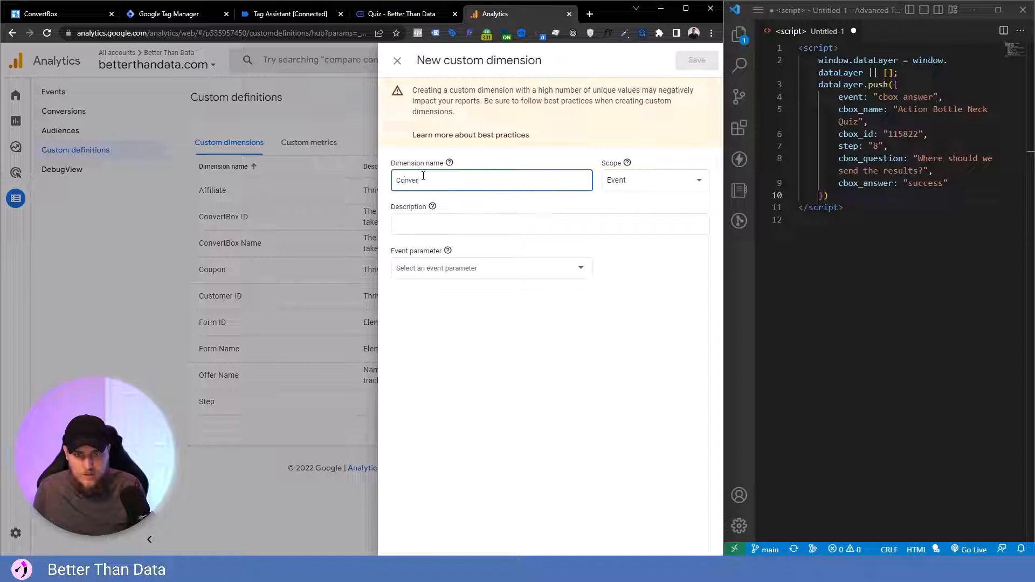
{"action": "type", "text": "tBox Question"}
Step: Describe the ConvertBox Question dimension as "The question asked at that step in the ConvertBox"
{"action": "key", "text": "Tab"}
{"action": "key", "text": "Tab"}
{"action": "key", "text": "Tab"}
{"action": "key", "text": "Tab"}
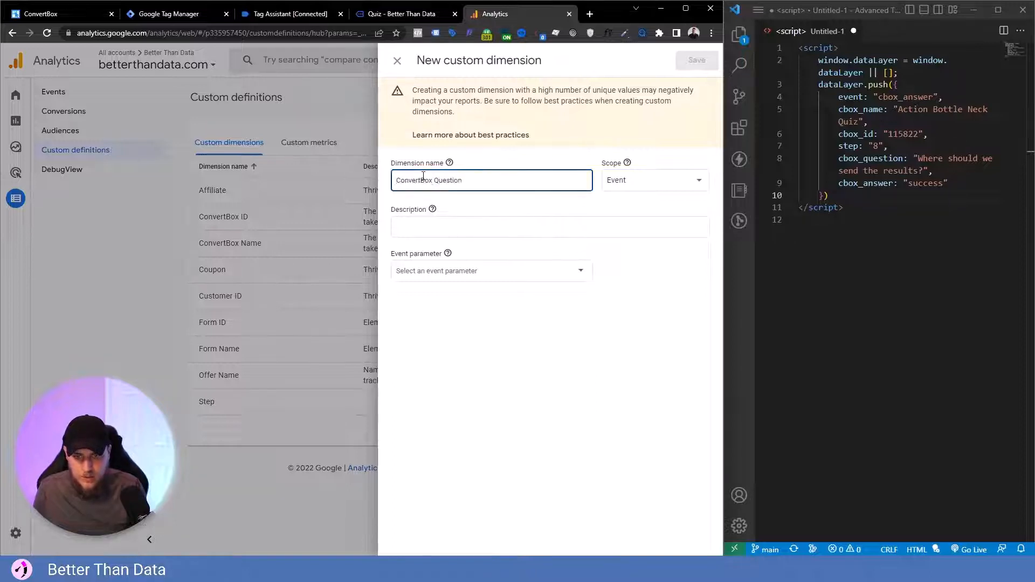
{"action": "type", "text": "Tht"}
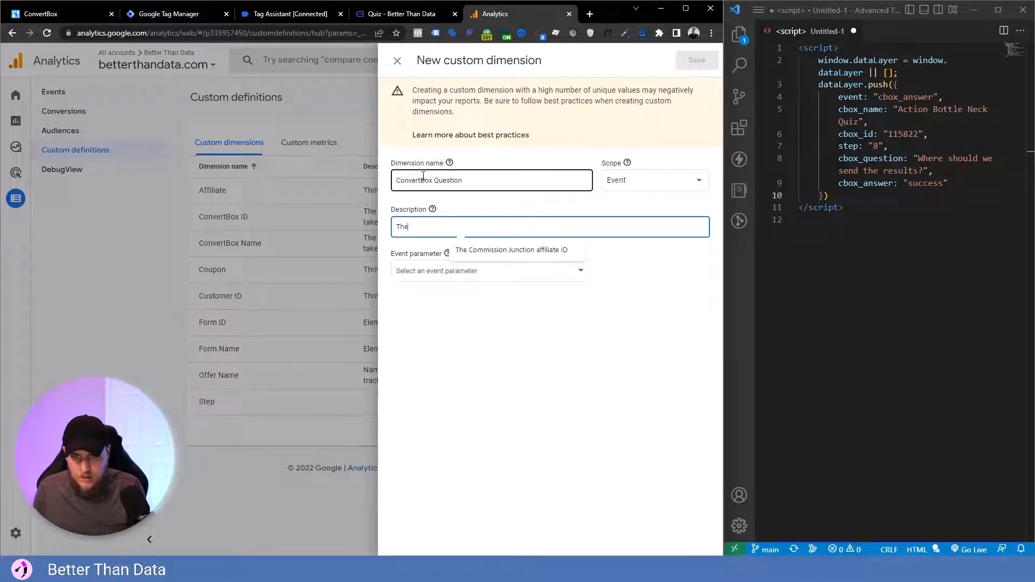
{"action": "type", "text": " question a"}
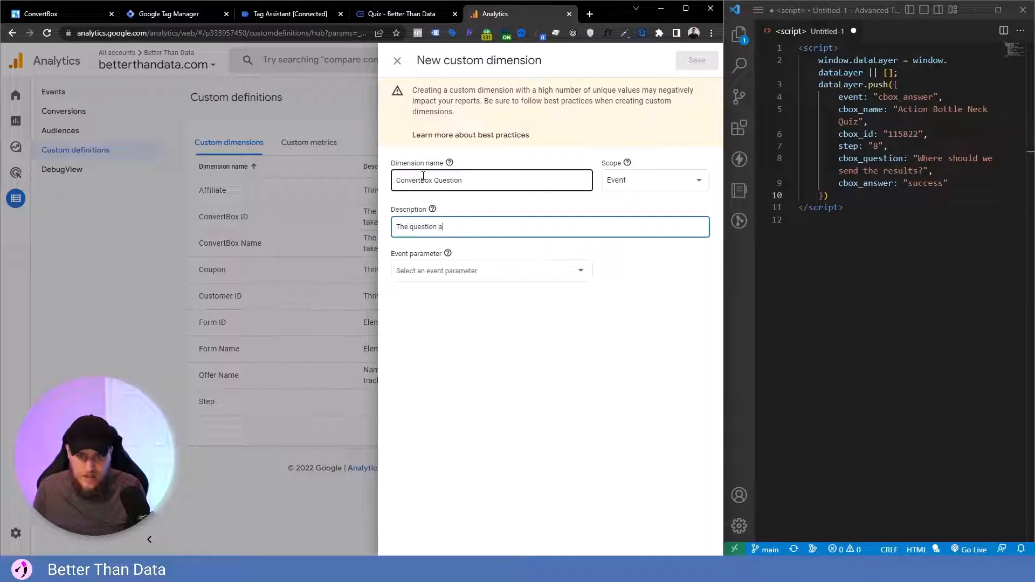
{"action": "type", "text": "sked at that event"}
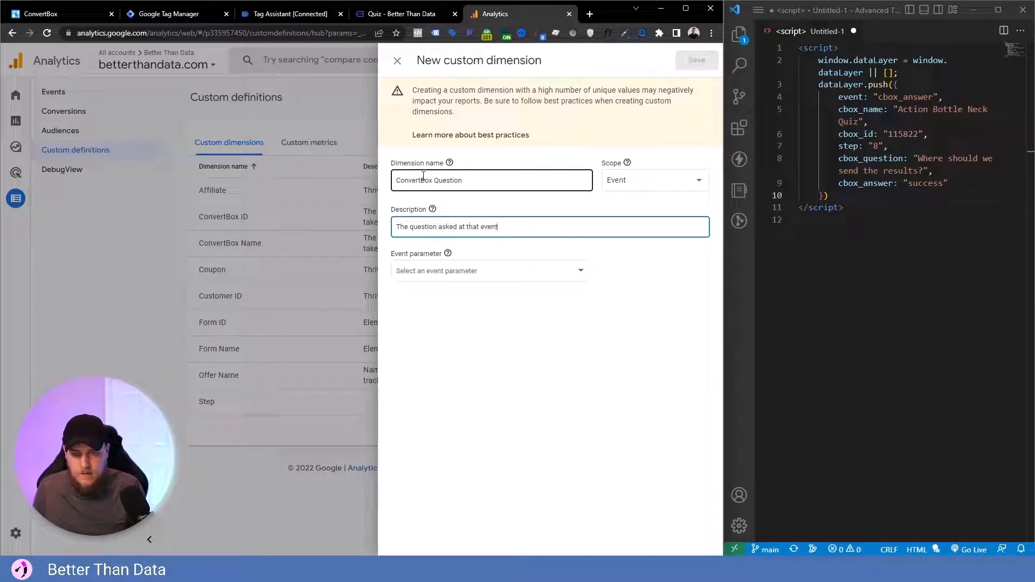
{"action": "key", "text": "BackSpace"}
{"action": "key", "text": "BackSpace"}
{"action": "type", "text": "in the ConvertBox"}
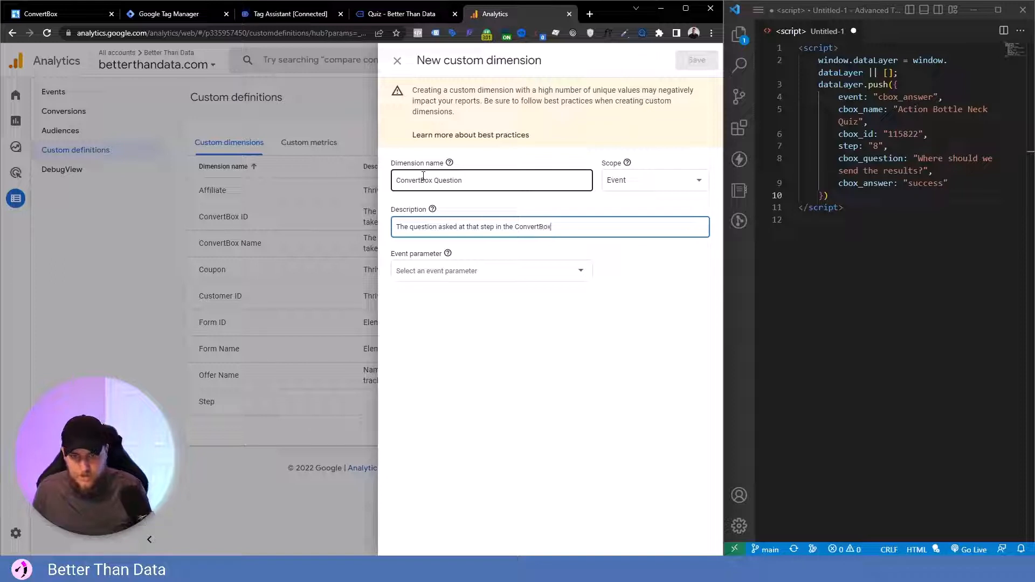
Step: Set the ConvertBox Question dimension's event parameter to cbox_question and save it
{"action": "left_click", "coordinate": [450, 271]}
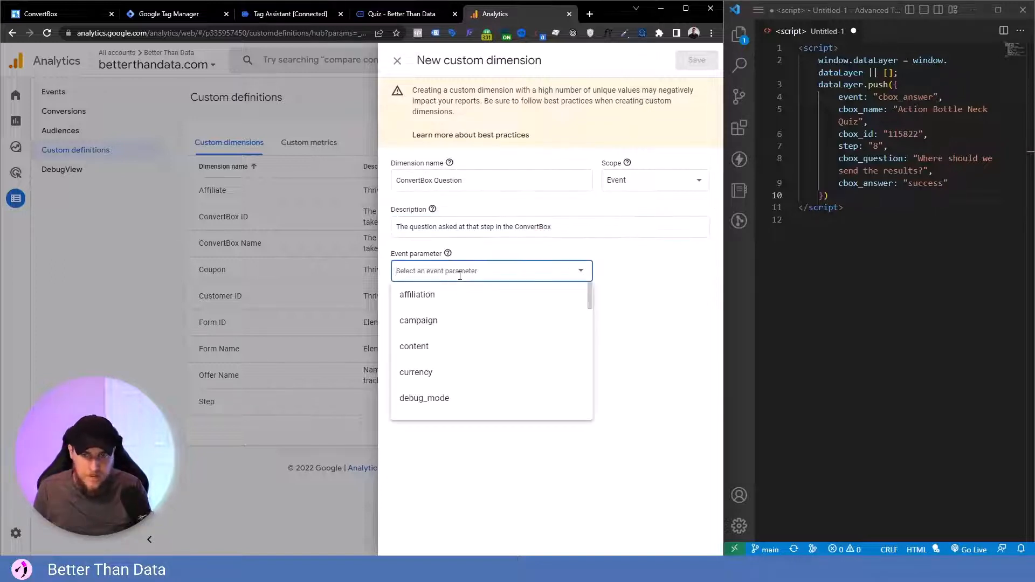
{"action": "type", "text": "cbox_question"}
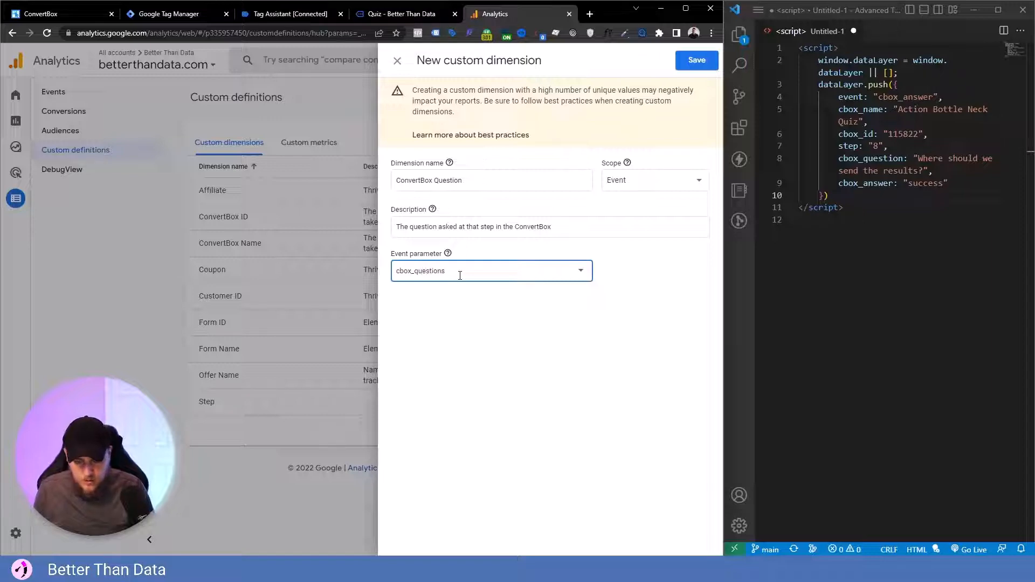
{"action": "left_click", "coordinate": [696, 59]}
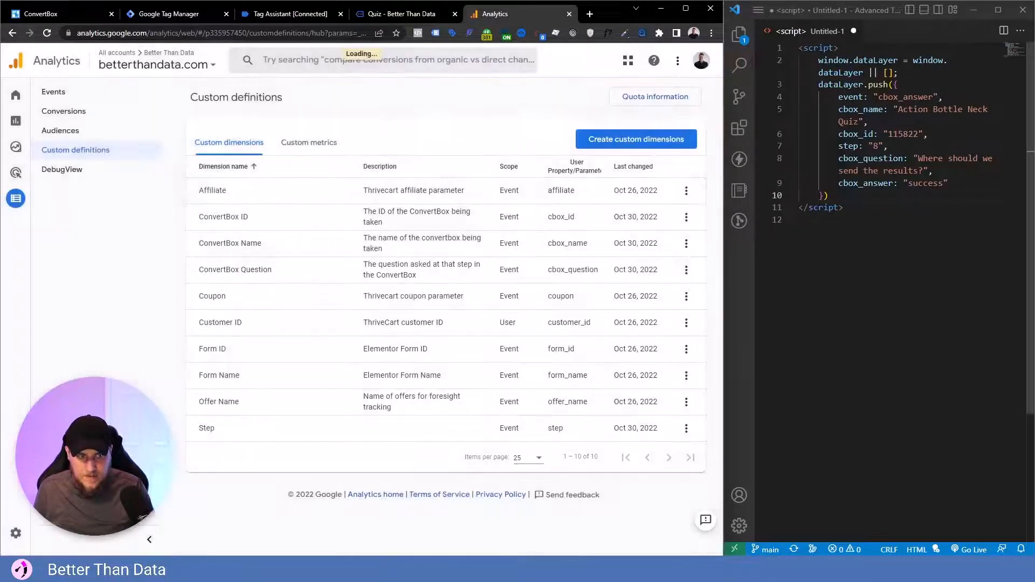
Step: Start a new custom dimension named ConvertBox Answer with the description "The answer to the question at that step"
{"action": "left_click", "coordinate": [665, 139]}
{"action": "left_click", "coordinate": [452, 179]}
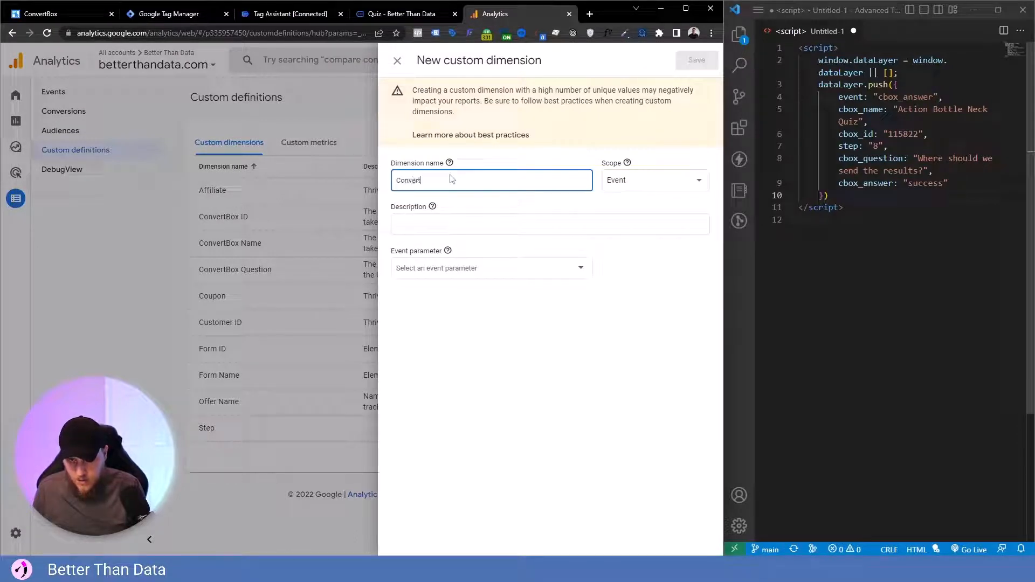
{"action": "type", "text": "ConvertBox Answer"}
{"action": "key", "text": "Tab"}
{"action": "key", "text": "Tab"}
{"action": "key", "text": "Tab"}
{"action": "key", "text": "Tab"}
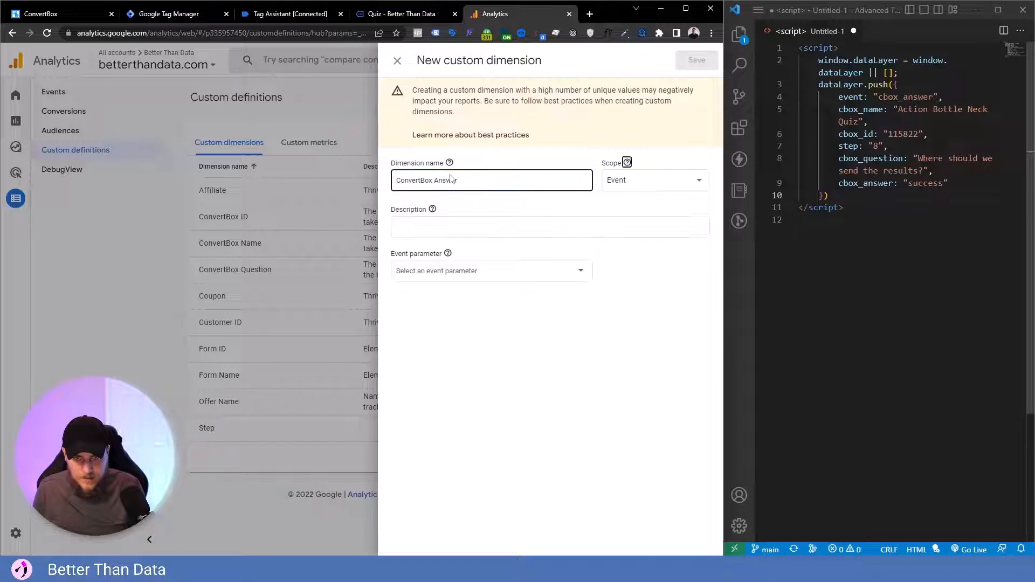
{"action": "type", "text": "The answer to the question at that step"}
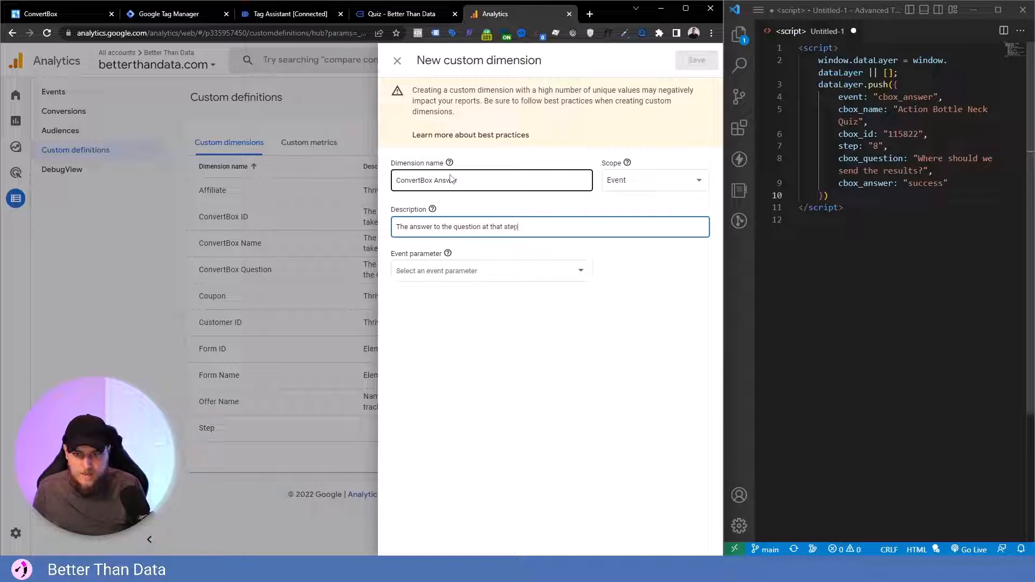
Step: Set the ConvertBox Answer dimension's event parameter to cbox_answer and save it
{"action": "left_click", "coordinate": [486, 265]}
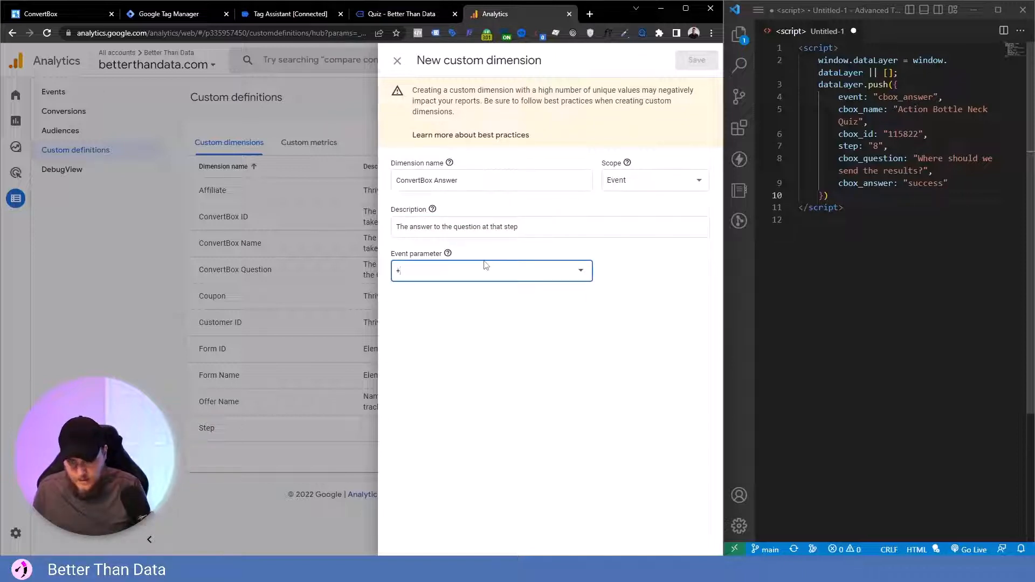
{"action": "type", "text": "cbox_answer"}
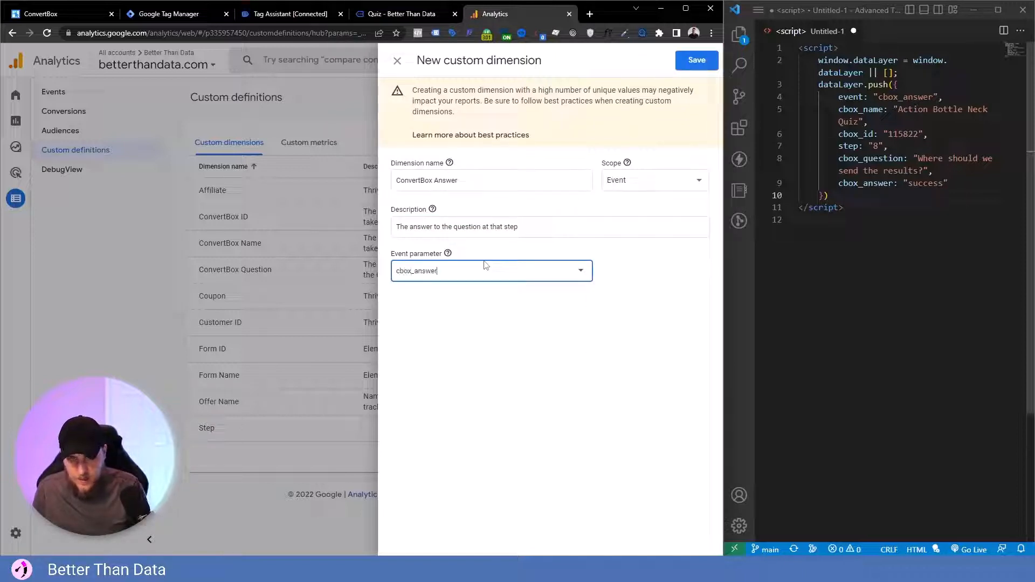
{"action": "left_click", "coordinate": [706, 62]}
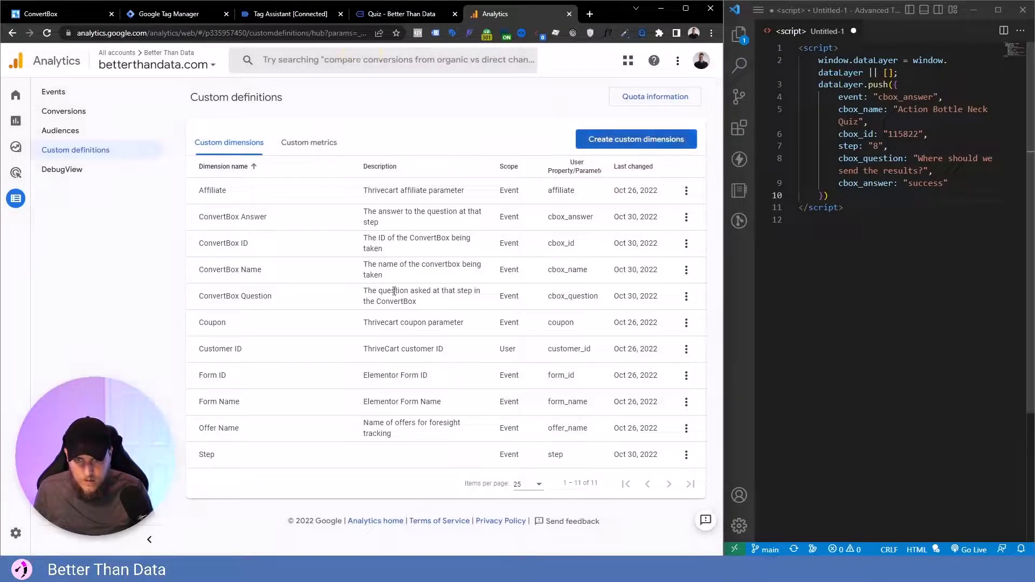
Step: Check the Tag Manager tags list, open the Analytics property's DebugView, and return to the Better Than Data quiz page
{"action": "left_click", "coordinate": [130, 22]}
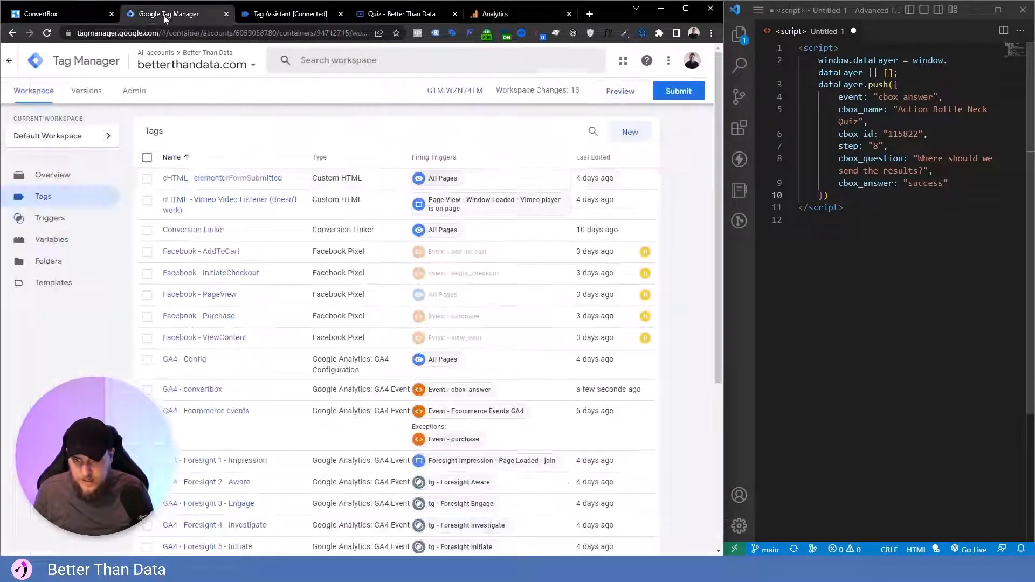
{"action": "left_click", "coordinate": [506, 19]}
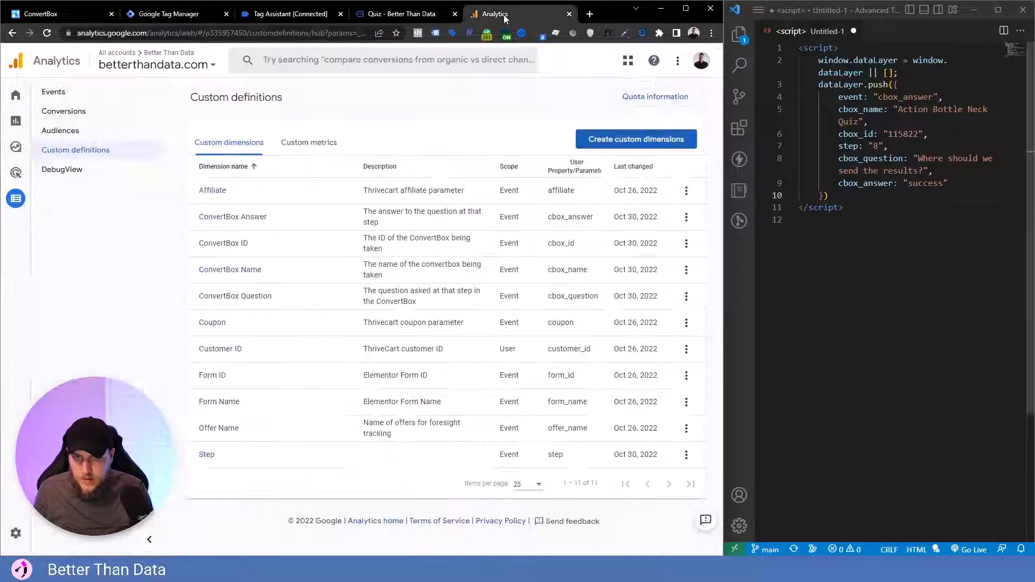
{"action": "left_click", "coordinate": [62, 169]}
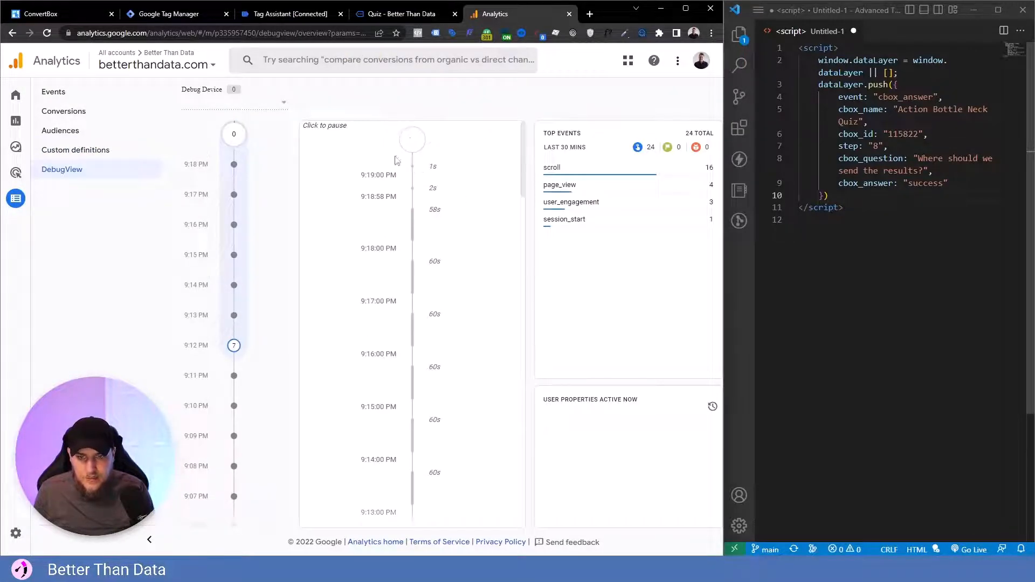
{"action": "left_click", "coordinate": [392, 16]}
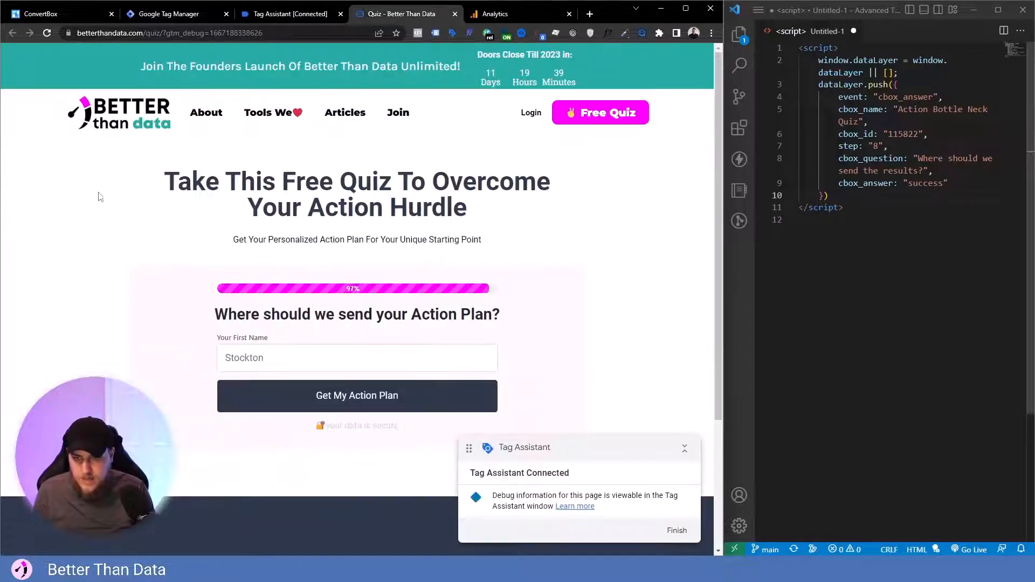
Step: Reload the quiz page, start the quiz, and relaunch the Tag Manager preview until Tag Assistant is connected to betterthandata.com
{"action": "key", "text": "F5"}
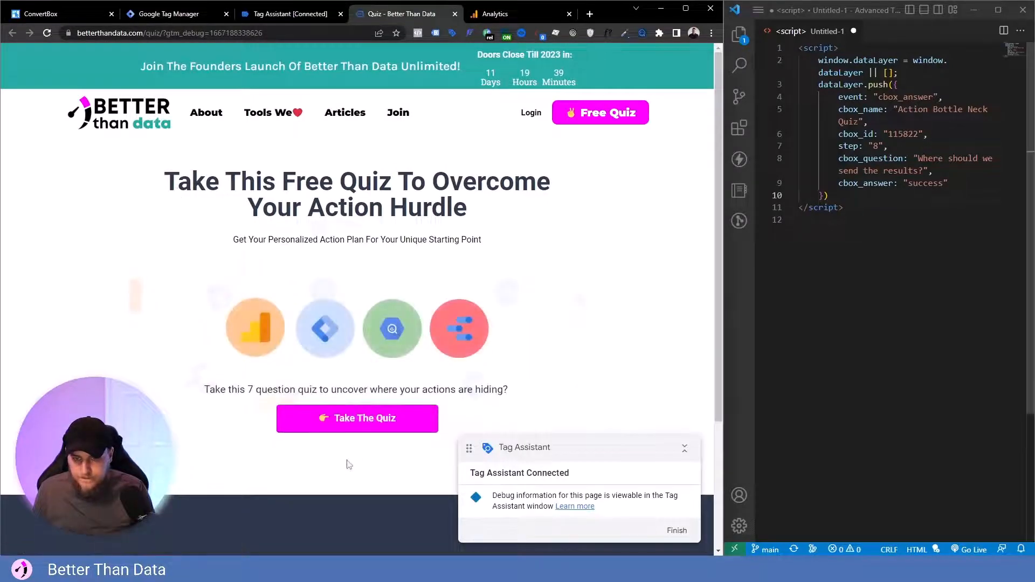
{"action": "left_click", "coordinate": [361, 416]}
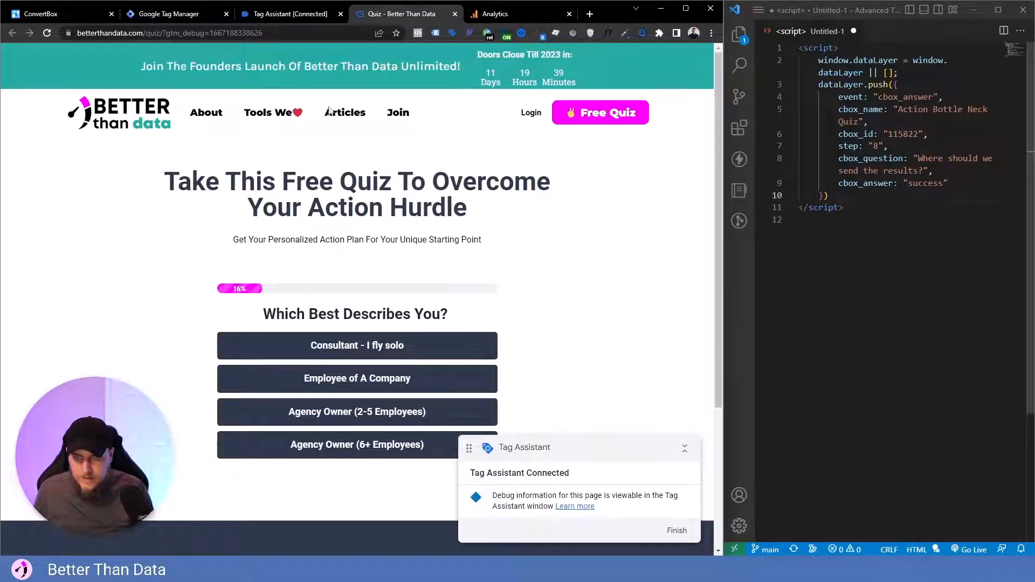
{"action": "left_click", "coordinate": [172, 13]}
{"action": "left_click", "coordinate": [621, 96]}
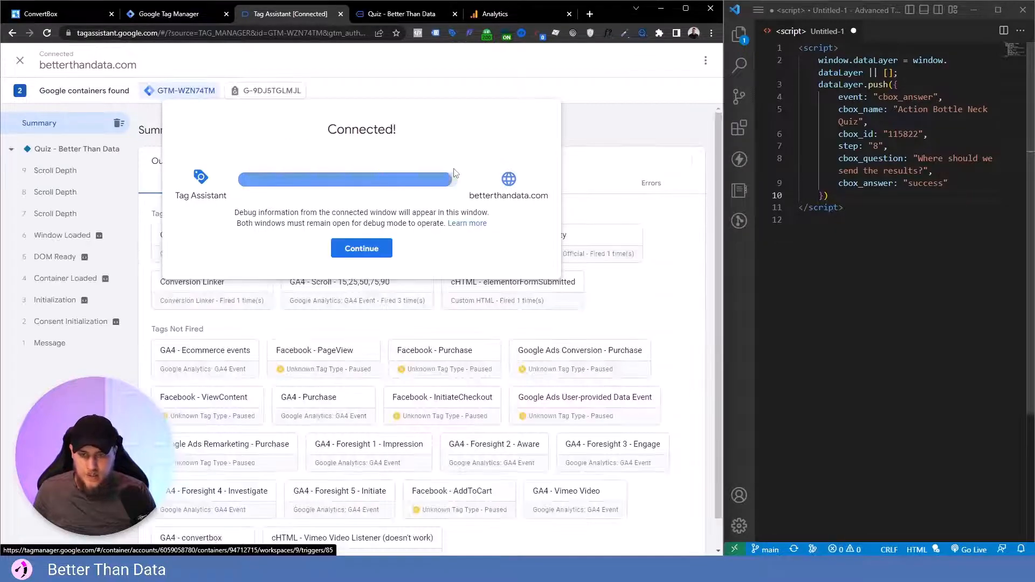
{"action": "left_click", "coordinate": [361, 248]}
Step: Start the quiz on the newly connected page and answer its first question with "Consultant - I fly solo"
{"action": "left_click", "coordinate": [410, 14]}
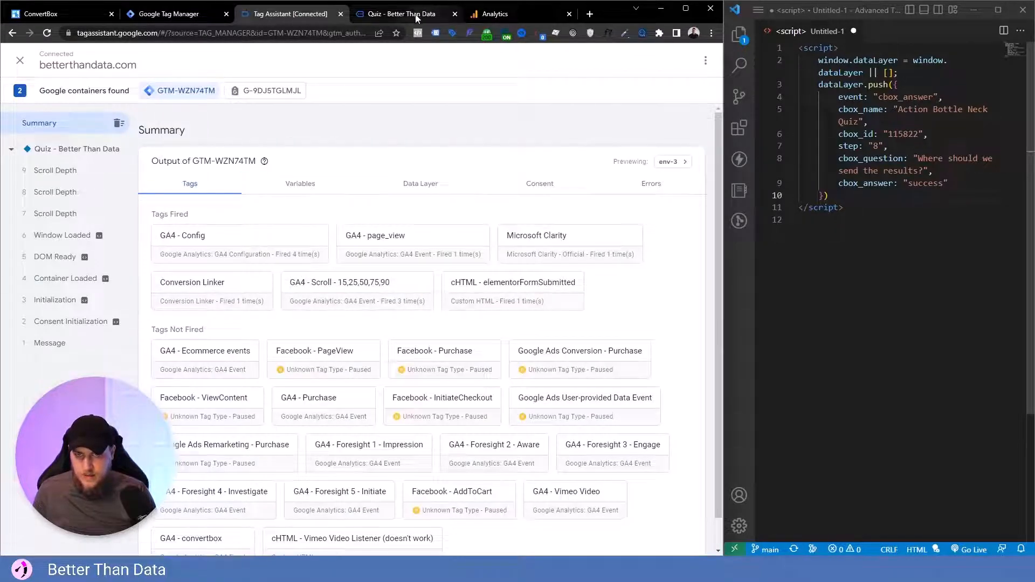
{"action": "left_click", "coordinate": [353, 418]}
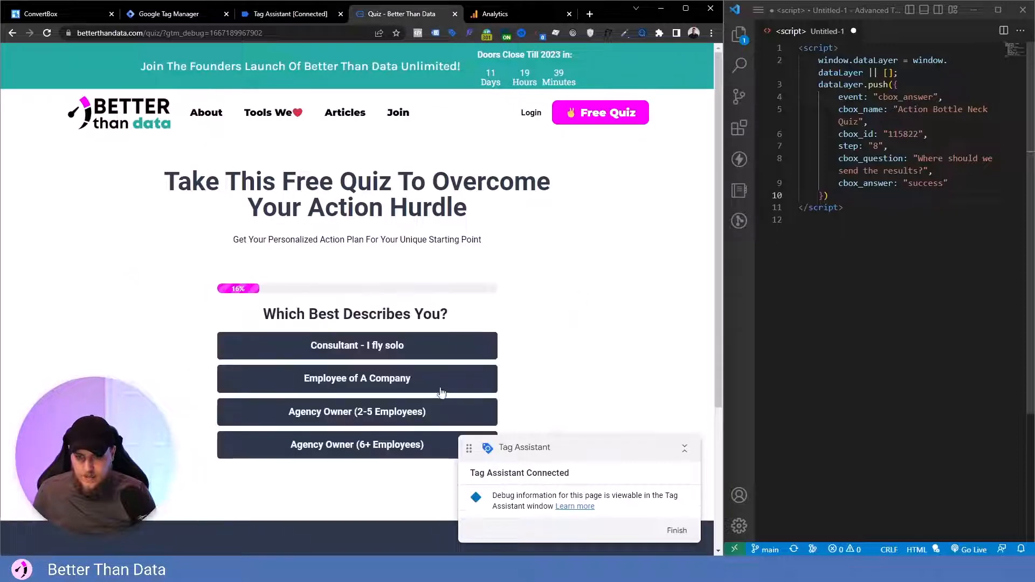
{"action": "left_click", "coordinate": [400, 351]}
Step: Examine the event parameters of the GA4 - convertbox tag fired on the cbox_answer event in Tag Assistant
{"action": "left_click", "coordinate": [290, 14]}
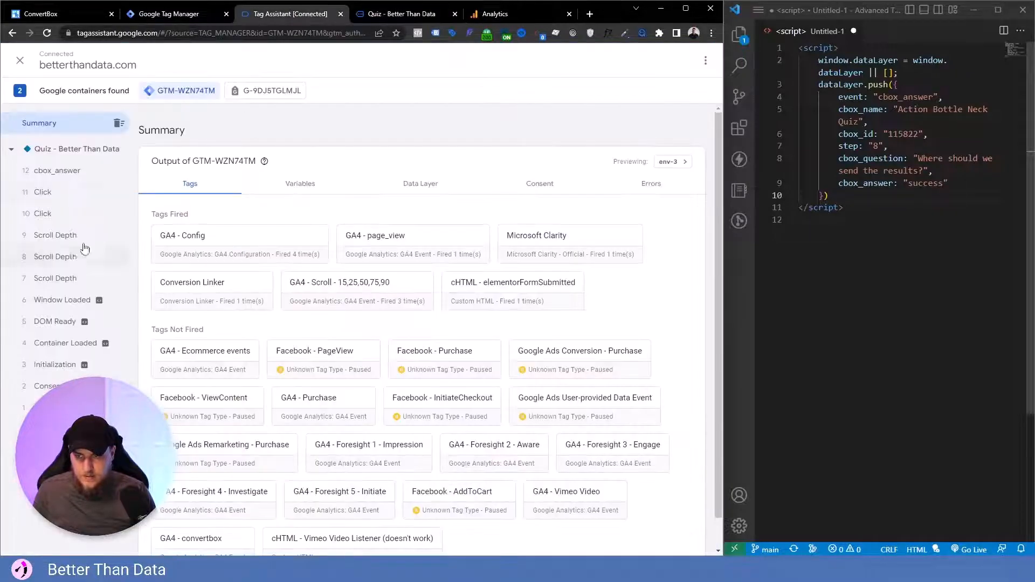
{"action": "left_click", "coordinate": [66, 180]}
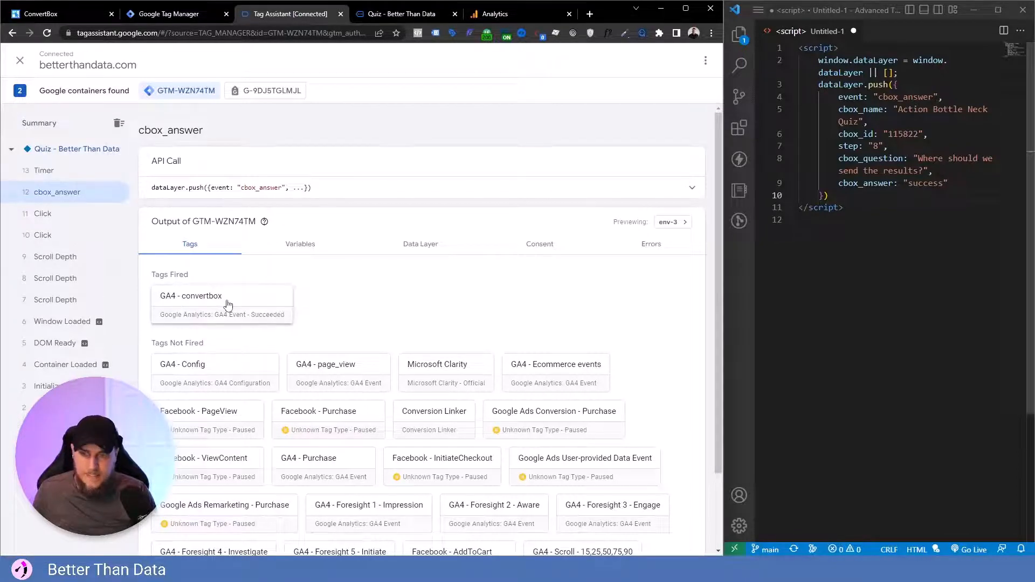
{"action": "left_click", "coordinate": [228, 305]}
{"action": "left_click_drag", "start_coordinate": [307, 247], "coordinate": [264, 279]}
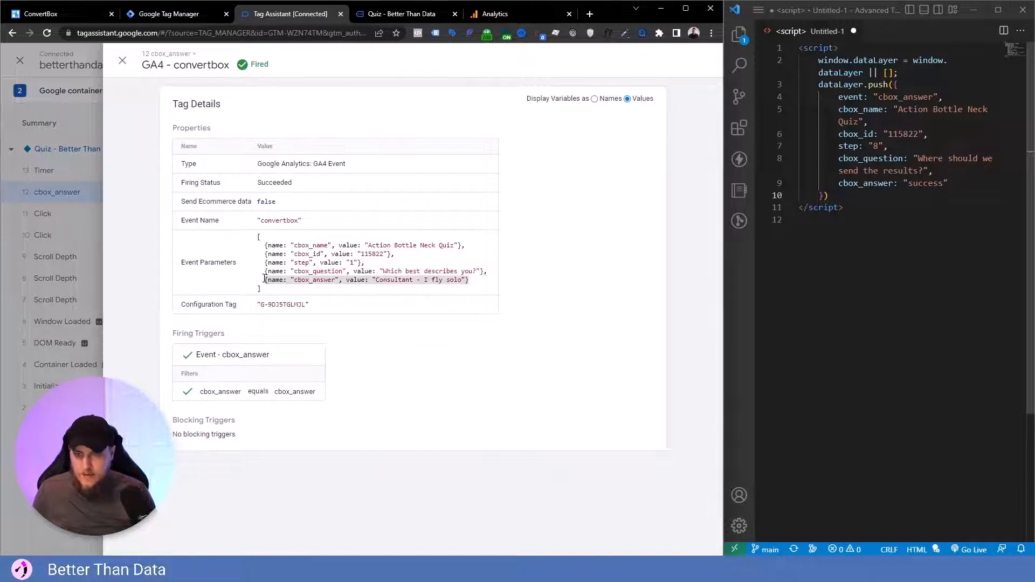
{"action": "left_click", "coordinate": [262, 265]}
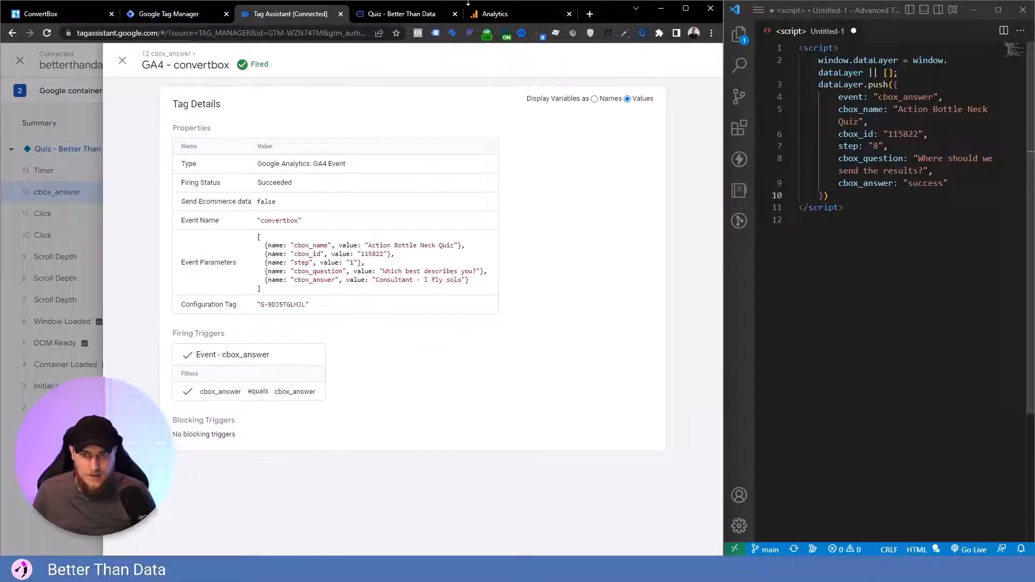
Step: Open the convertbox event in Analytics DebugView and check its cbox_answer parameter value
{"action": "left_click", "coordinate": [519, 14]}
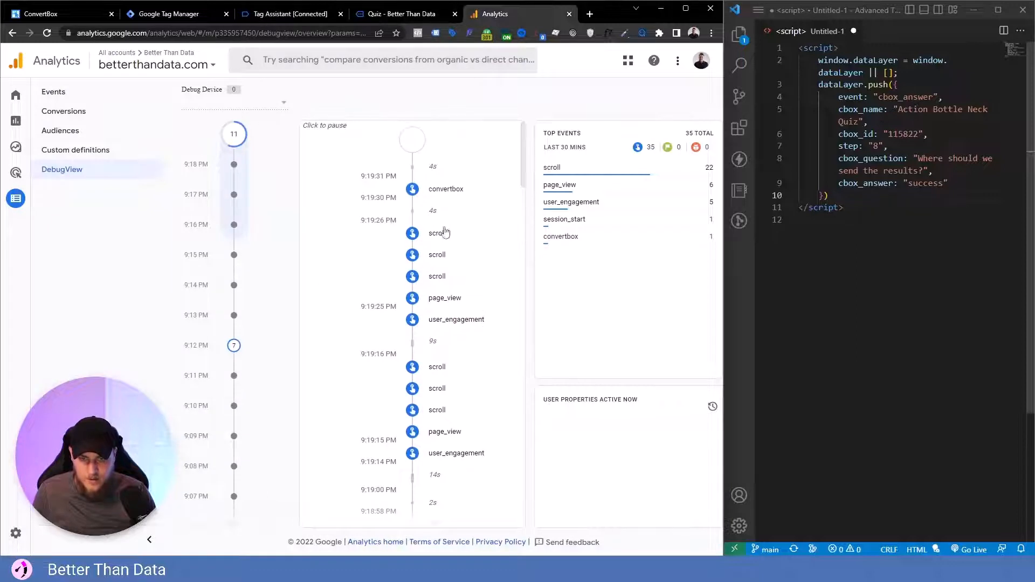
{"action": "left_click", "coordinate": [452, 191]}
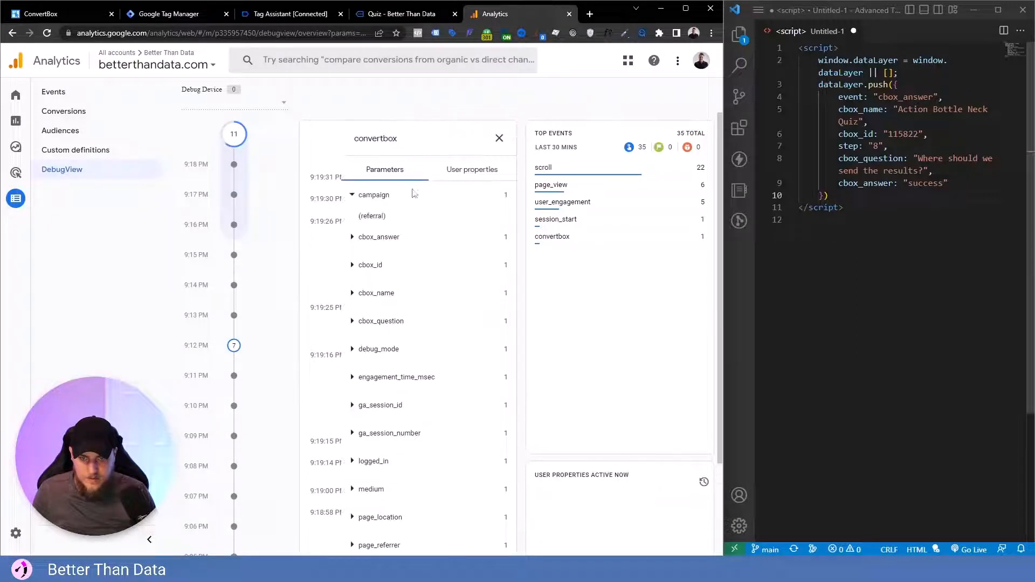
{"action": "left_click", "coordinate": [499, 139]}
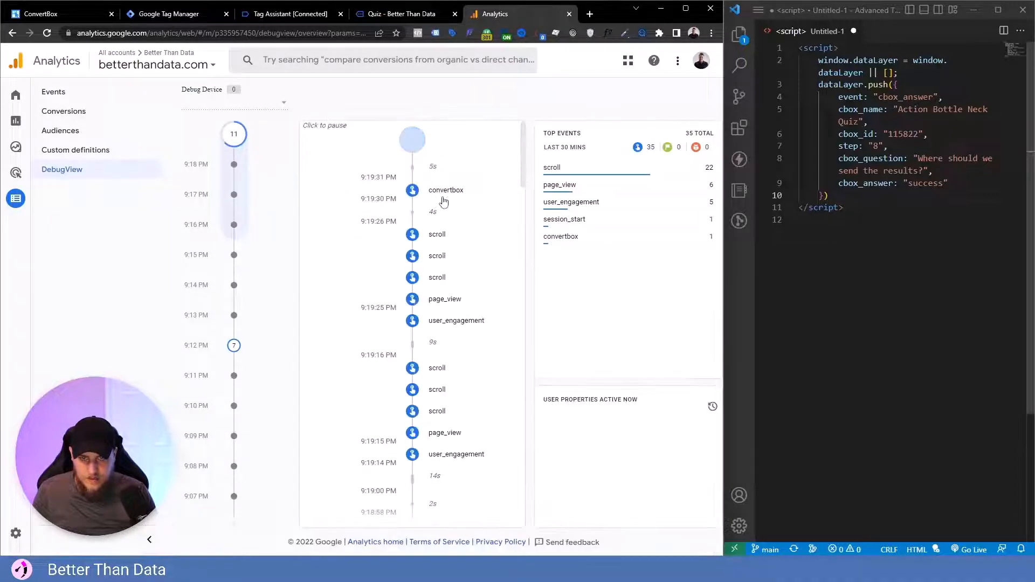
{"action": "left_click", "coordinate": [443, 200]}
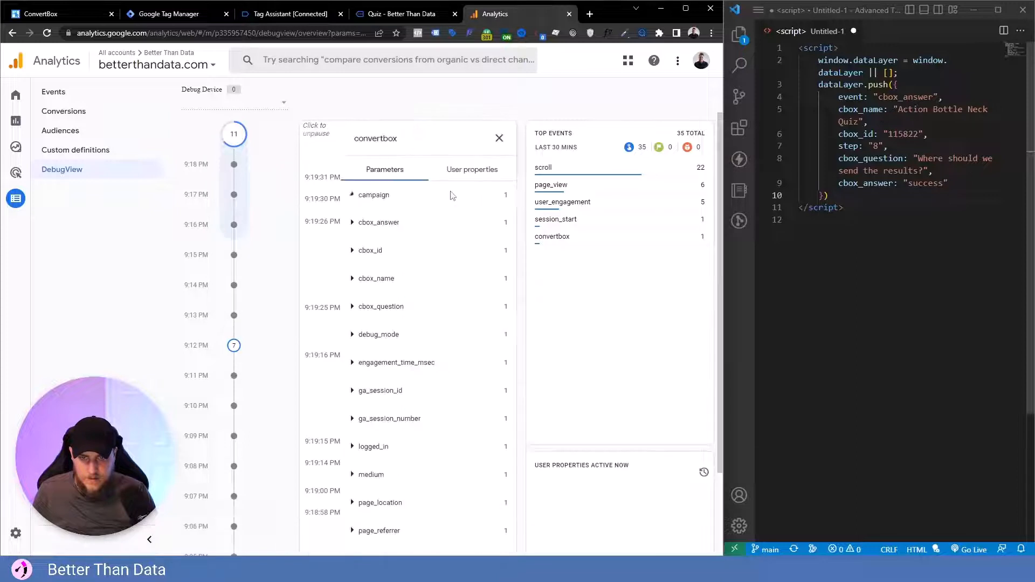
{"action": "left_click", "coordinate": [376, 222]}
{"action": "left_click", "coordinate": [376, 222]}
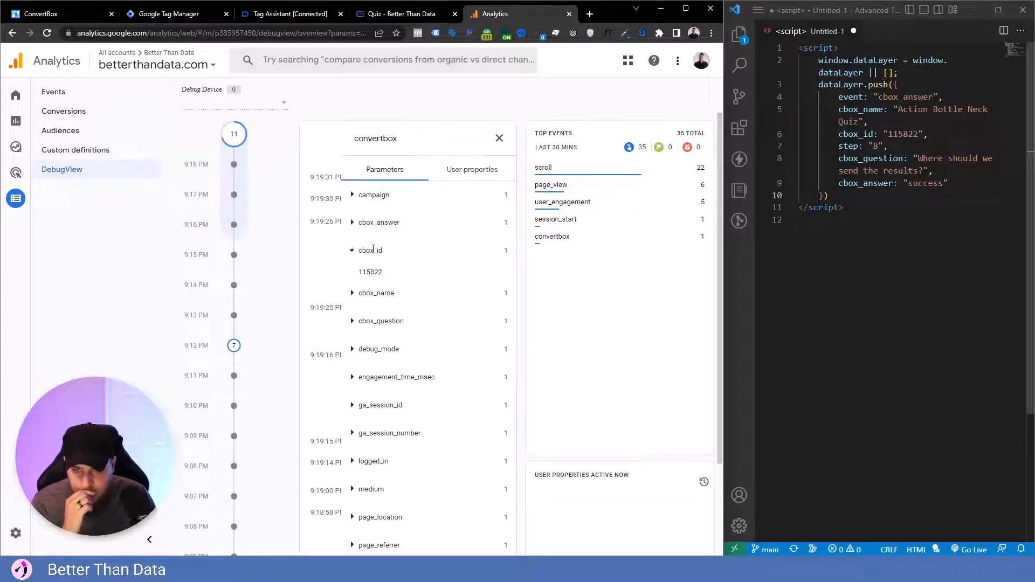
Step: Check the values of the event's cbox_id, cbox_name and cbox_question parameters
{"action": "double_click", "coordinate": [370, 251]}
{"action": "left_click", "coordinate": [377, 278]}
{"action": "left_click", "coordinate": [379, 279]}
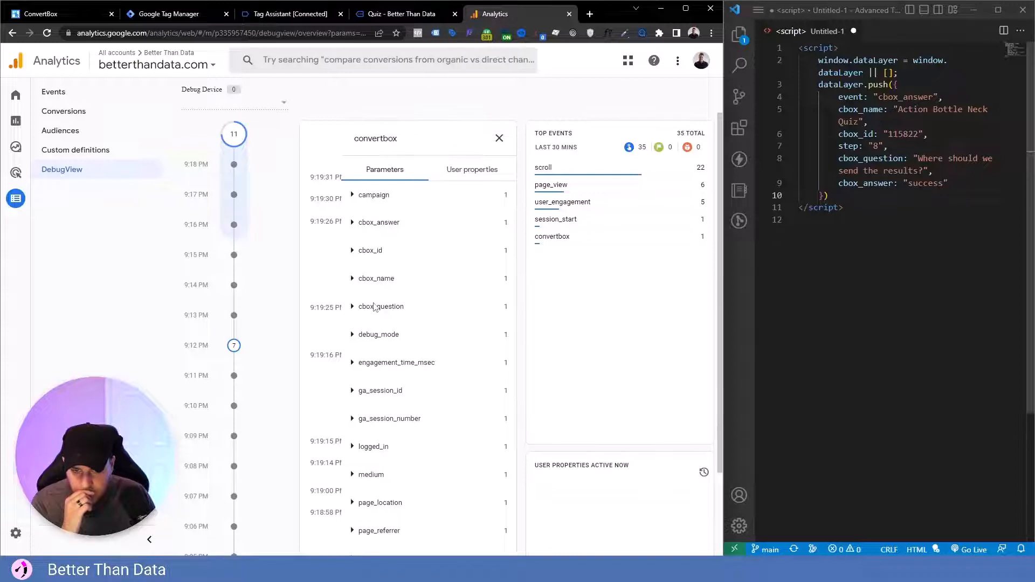
{"action": "left_click", "coordinate": [375, 307]}
{"action": "left_click", "coordinate": [376, 307]}
Step: Check the convertbox event's step parameter value and close the event details
{"action": "scroll", "coordinate": [389, 283], "scroll_direction": "down", "scroll_amount": 2}
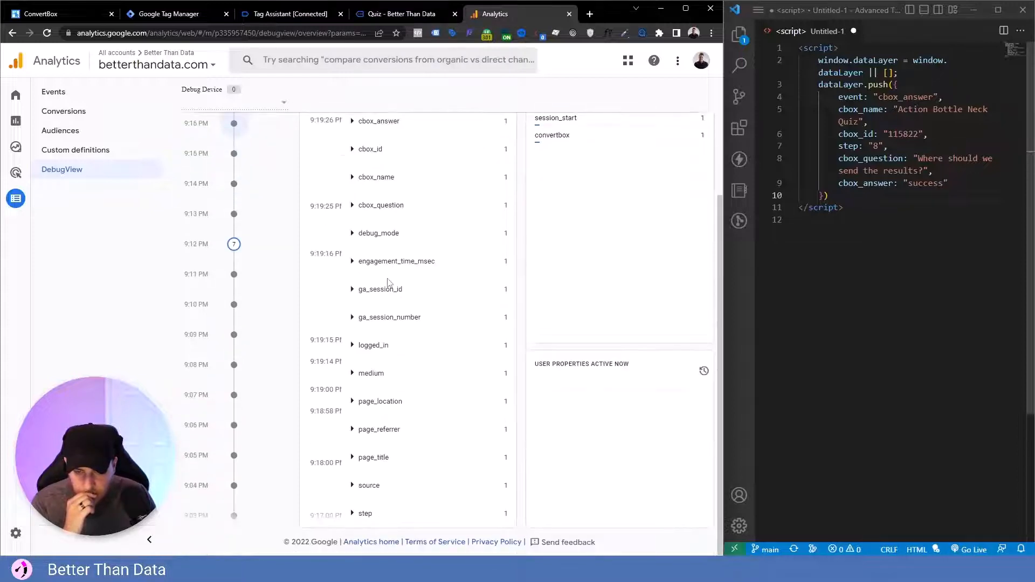
{"action": "left_click", "coordinate": [371, 491]}
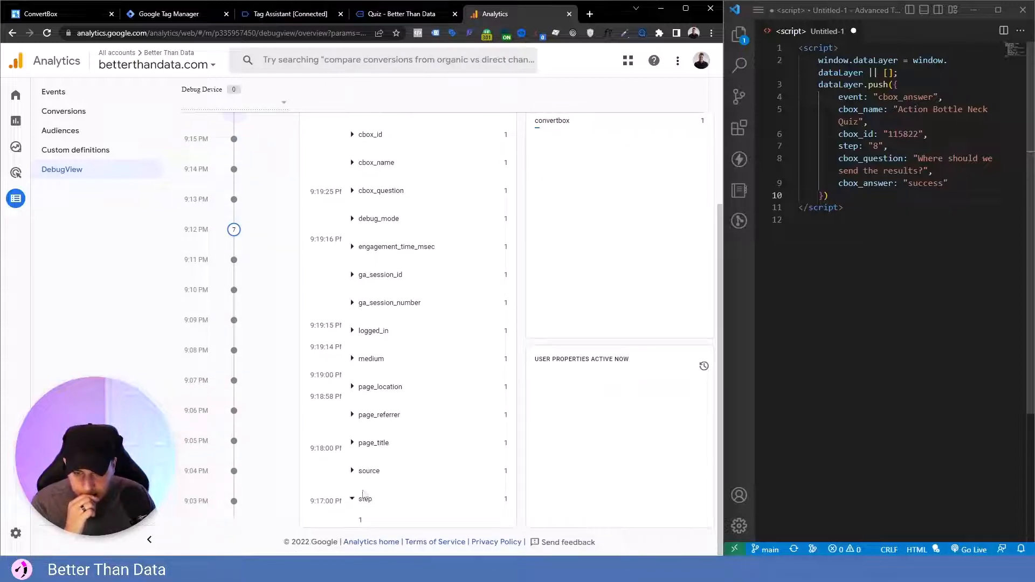
{"action": "left_click", "coordinate": [364, 497]}
{"action": "left_click", "coordinate": [380, 468]}
{"action": "scroll", "coordinate": [376, 475], "scroll_direction": "up", "scroll_amount": 2}
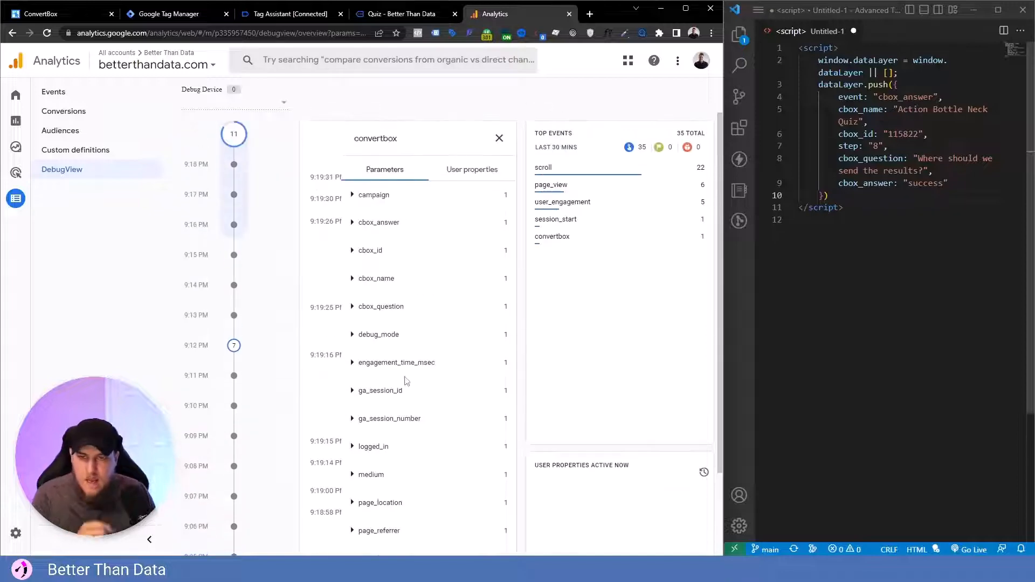
{"action": "left_click", "coordinate": [500, 139]}
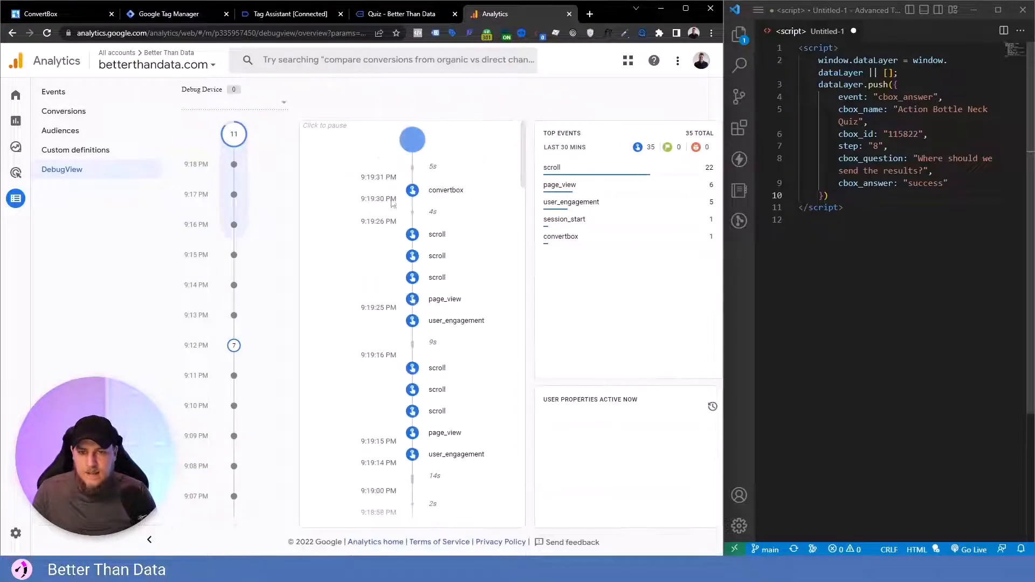
{"action": "left_click", "coordinate": [380, 15]}
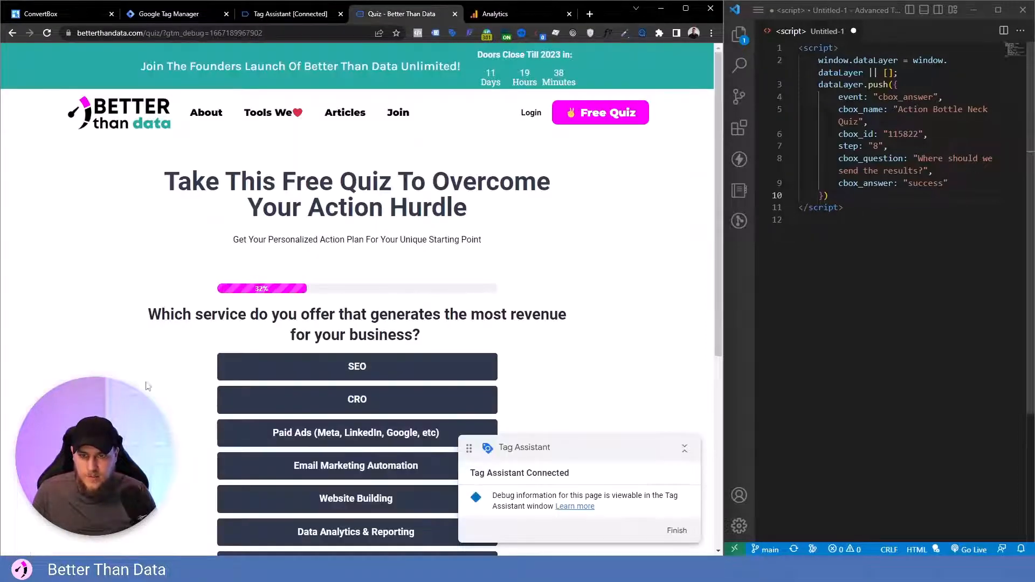
{"action": "scroll", "coordinate": [145, 372], "scroll_direction": "down", "scroll_amount": 5}
{"action": "scroll", "coordinate": [144, 356], "scroll_direction": "up", "scroll_amount": 5}
{"action": "left_click", "coordinate": [291, 15]}
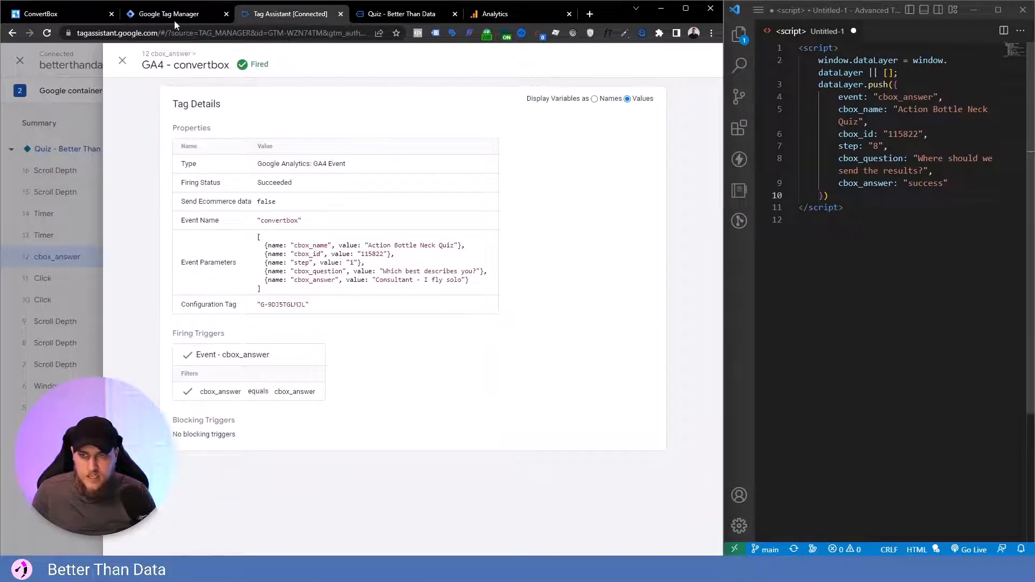
{"action": "left_click", "coordinate": [172, 13]}
Step: Switch to ConvertBox and paste the cbox_answer dataLayer script from the code editor into the "Ready to Take The Quiz?" step's scripts
{"action": "left_click", "coordinate": [93, 11]}
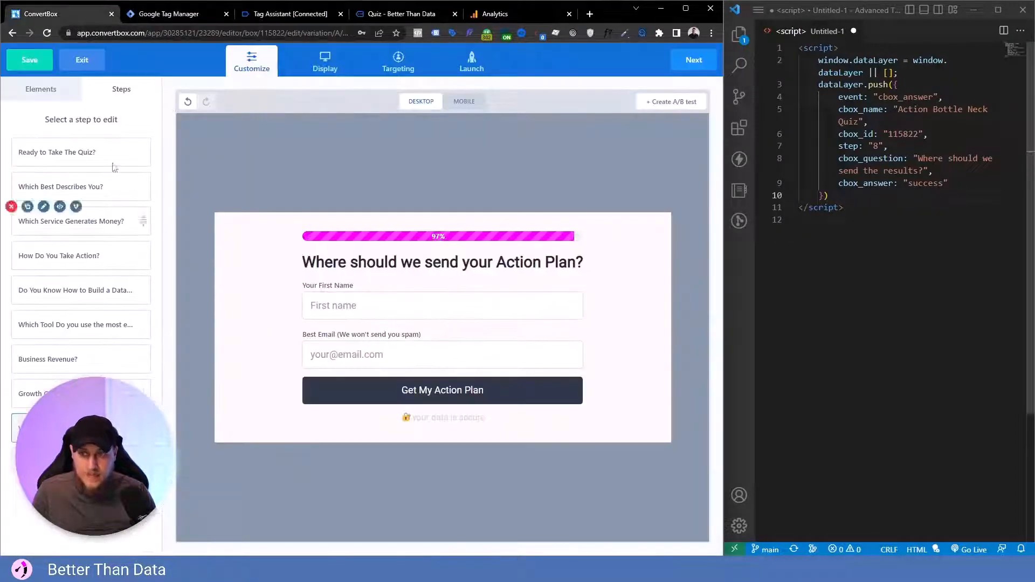
{"action": "left_click", "coordinate": [43, 89]}
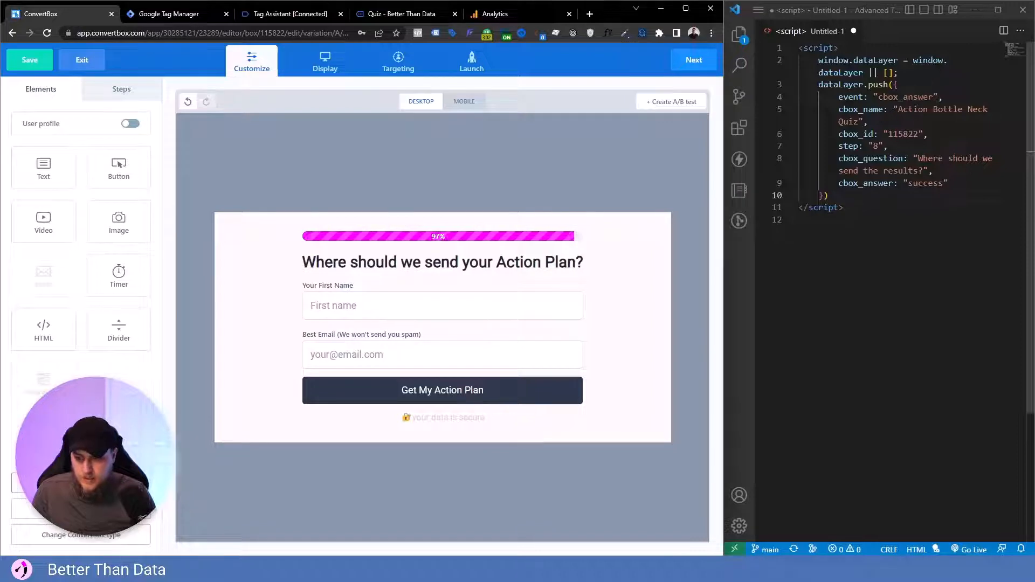
{"action": "left_click", "coordinate": [124, 92]}
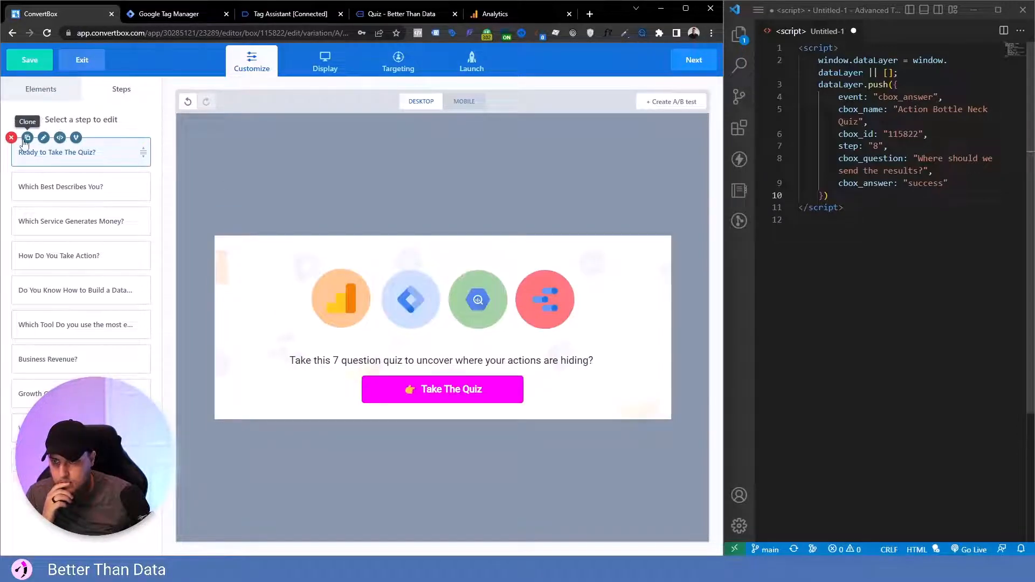
{"action": "left_click", "coordinate": [59, 138]}
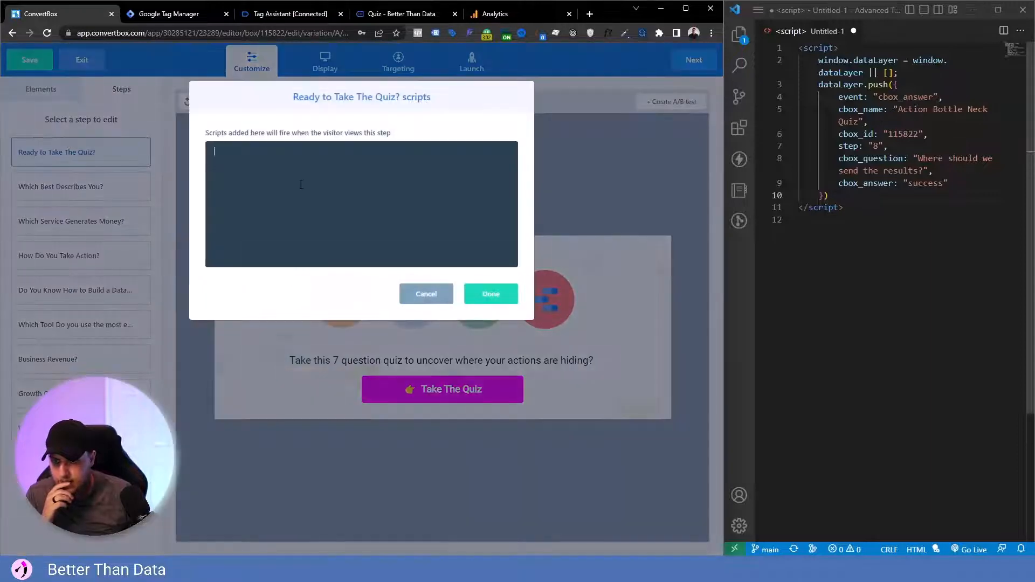
{"action": "left_click_drag", "start_coordinate": [845, 209], "coordinate": [788, 52]}
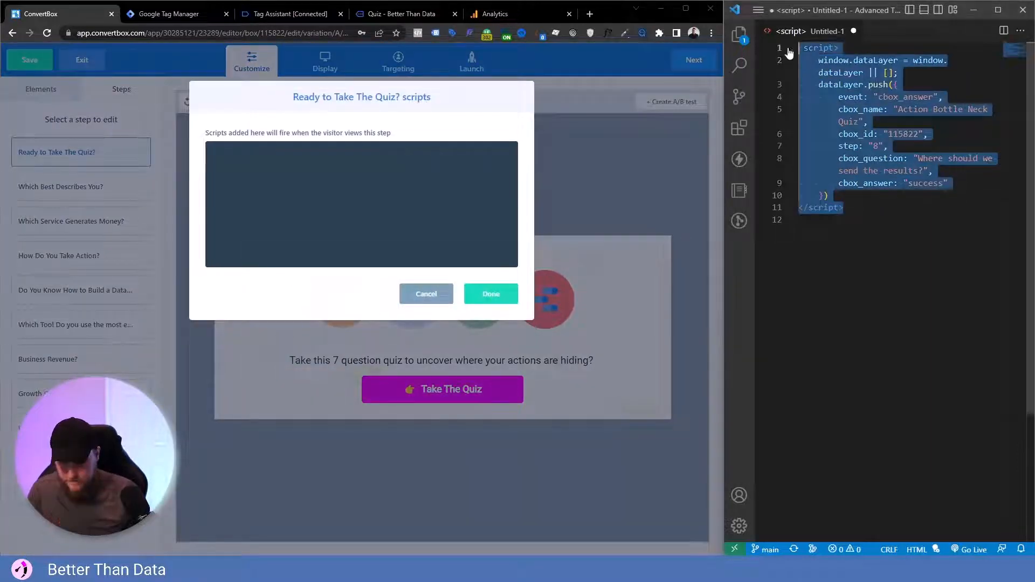
{"action": "key", "text": "ctrl+c"}
{"action": "left_click", "coordinate": [354, 241]}
{"action": "key", "text": "ctrl+v"}
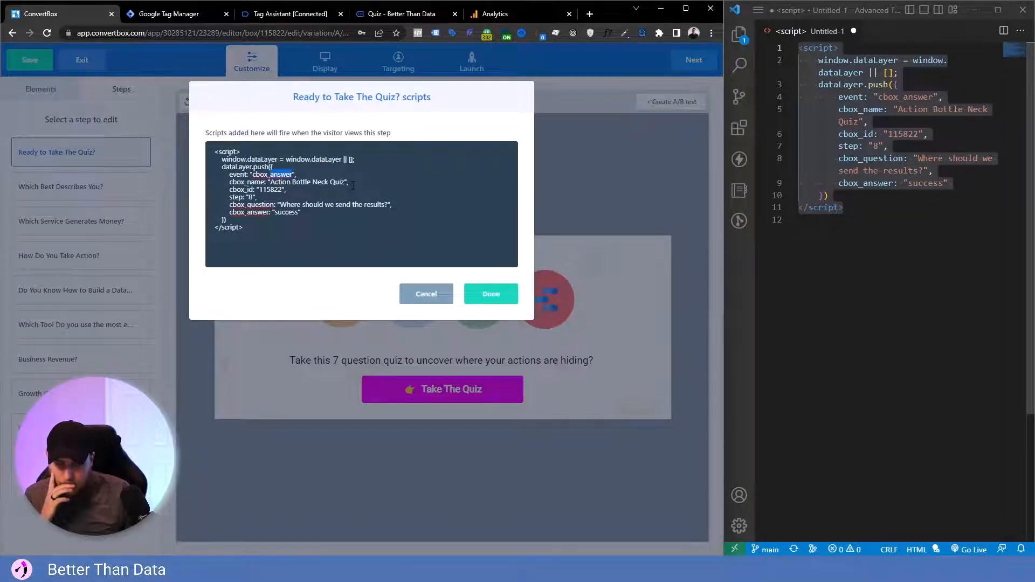
Step: Set the pasted script's event to cbox_display and step to "0", remove the cbox_question and cbox_answer lines, and confirm the script
{"action": "key", "text": "BackSpace"}
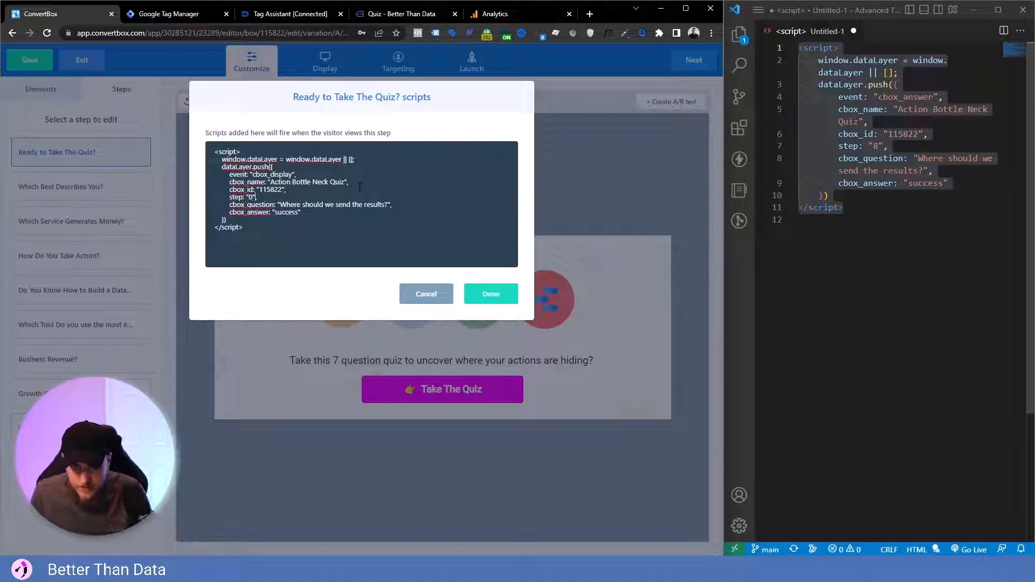
{"action": "key", "text": "Down"}
{"action": "key", "text": "Home"}
{"action": "key", "text": "shift+Down"}
{"action": "key", "text": "shift+End"}
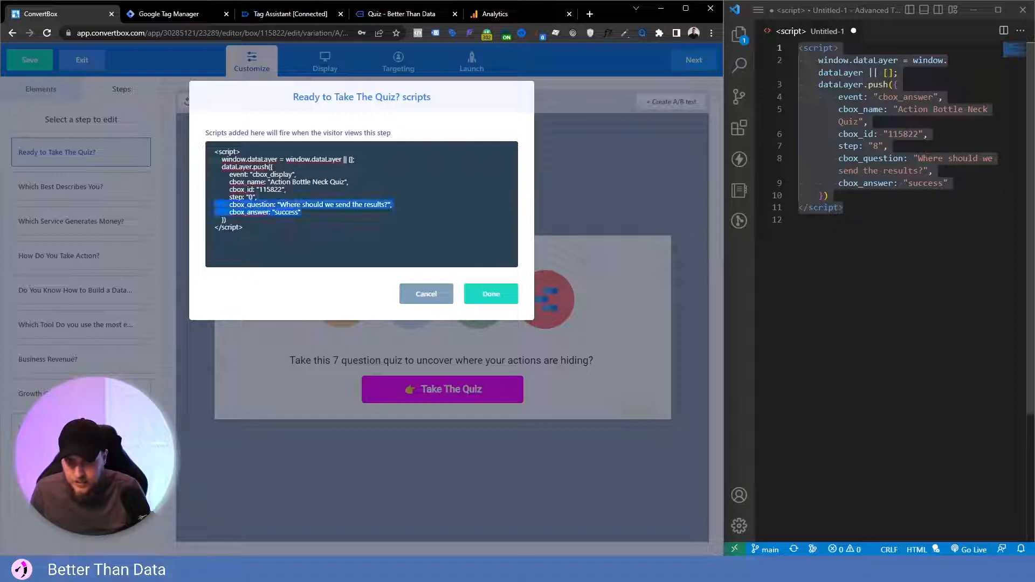
{"action": "key", "text": "BackSpace"}
{"action": "key", "text": "BackSpace"}
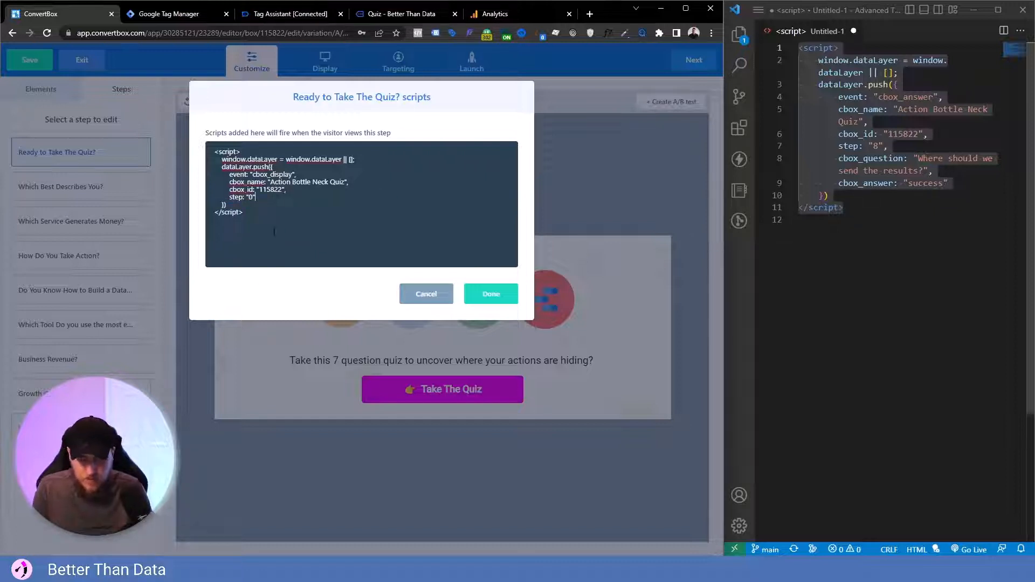
{"action": "left_click", "coordinate": [483, 298]}
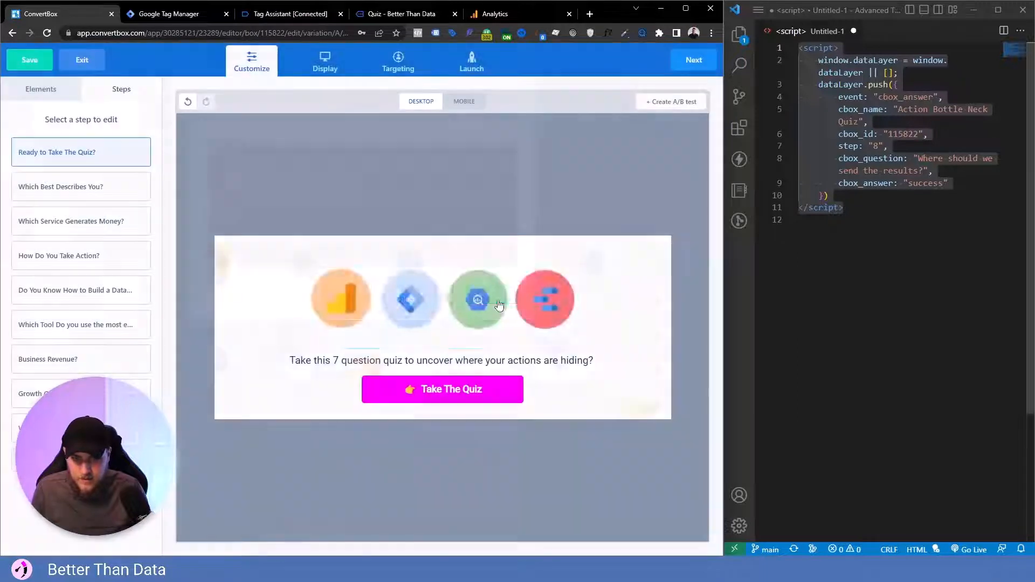
Step: Reopen the "Ready to Take The Quiz?" scripts, copy the event name cbox_display, and close the scripts dialog
{"action": "mouse_move", "coordinate": [45, 141]}
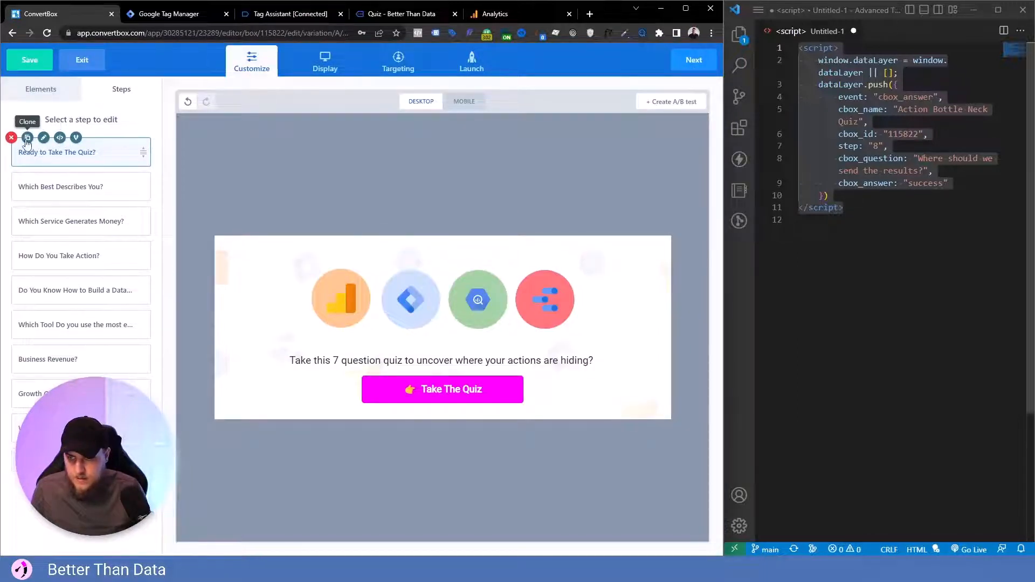
{"action": "left_click", "coordinate": [60, 138]}
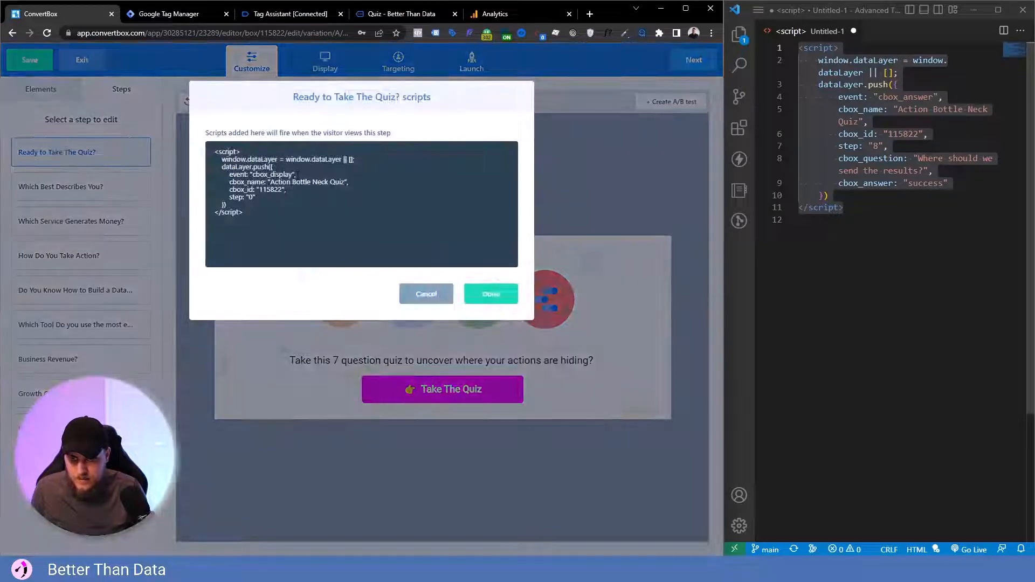
{"action": "left_click_drag", "start_coordinate": [294, 175], "coordinate": [254, 174]}
{"action": "key", "text": "ctrl+c"}
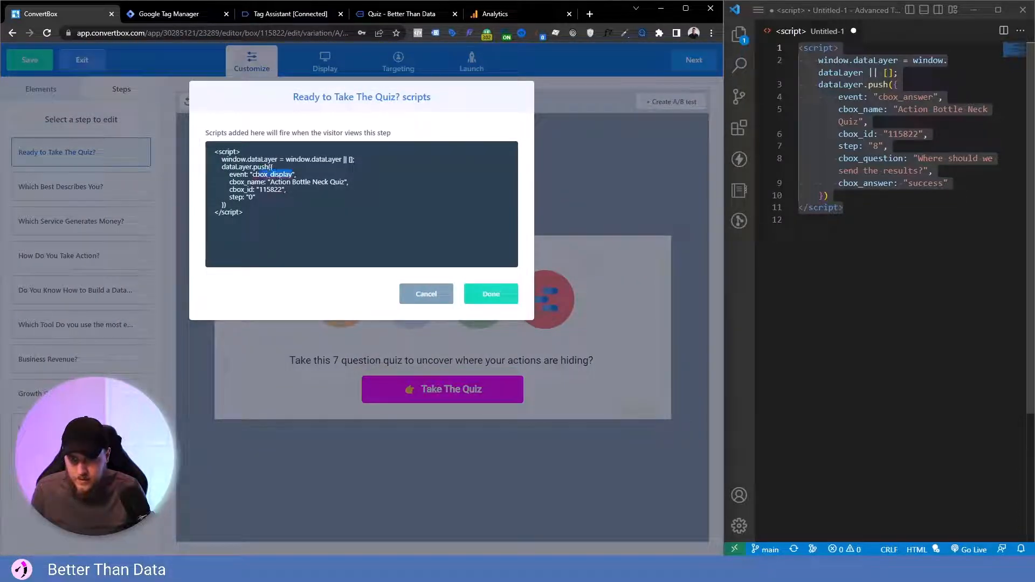
{"action": "left_click", "coordinate": [491, 295]}
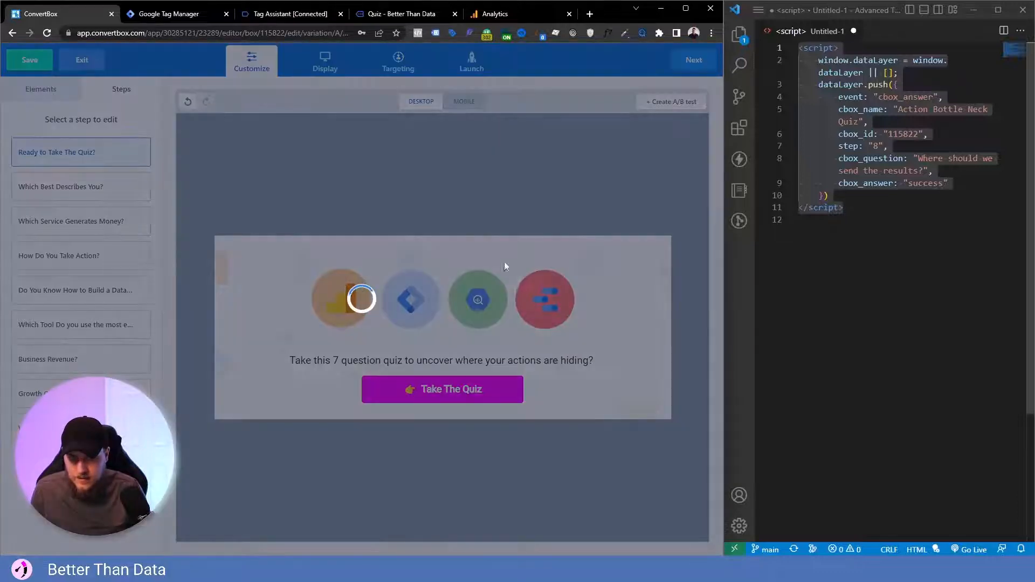
Step: Switch to Google Tag Manager and set up a new Custom Event trigger with the event name cbox_display, firing on all custom events
{"action": "left_click", "coordinate": [209, 15]}
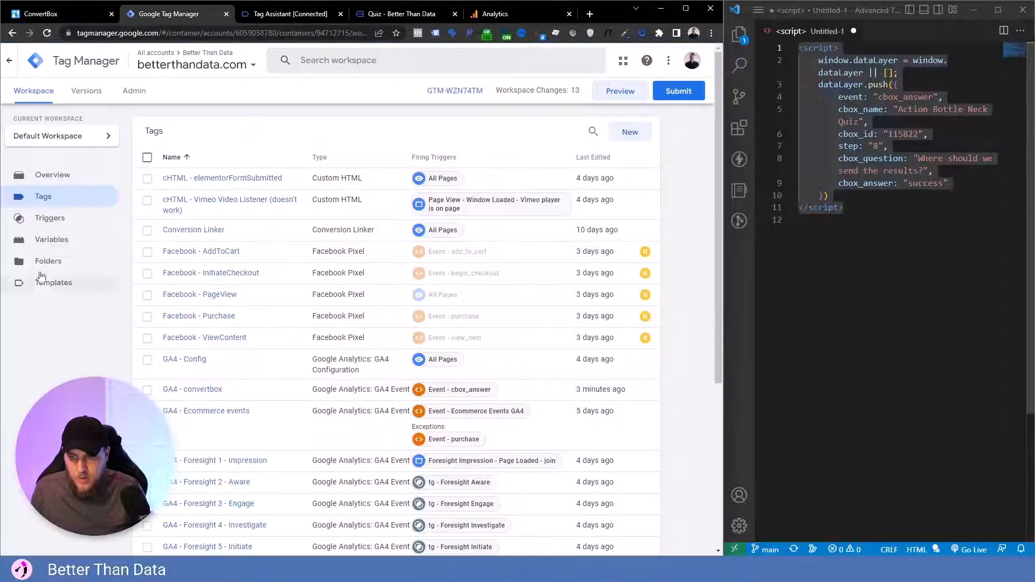
{"action": "left_click", "coordinate": [61, 222]}
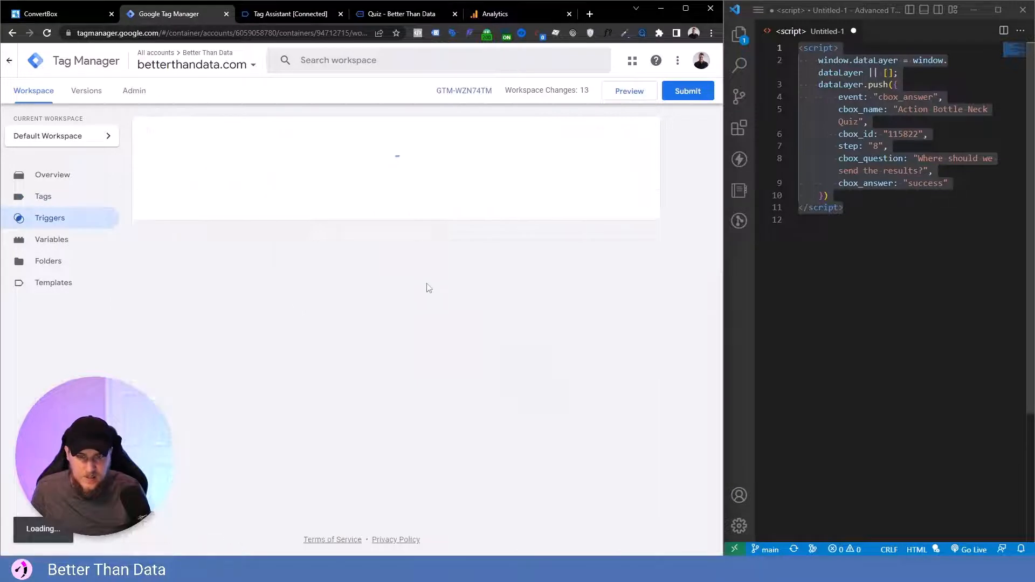
{"action": "left_click", "coordinate": [630, 132]}
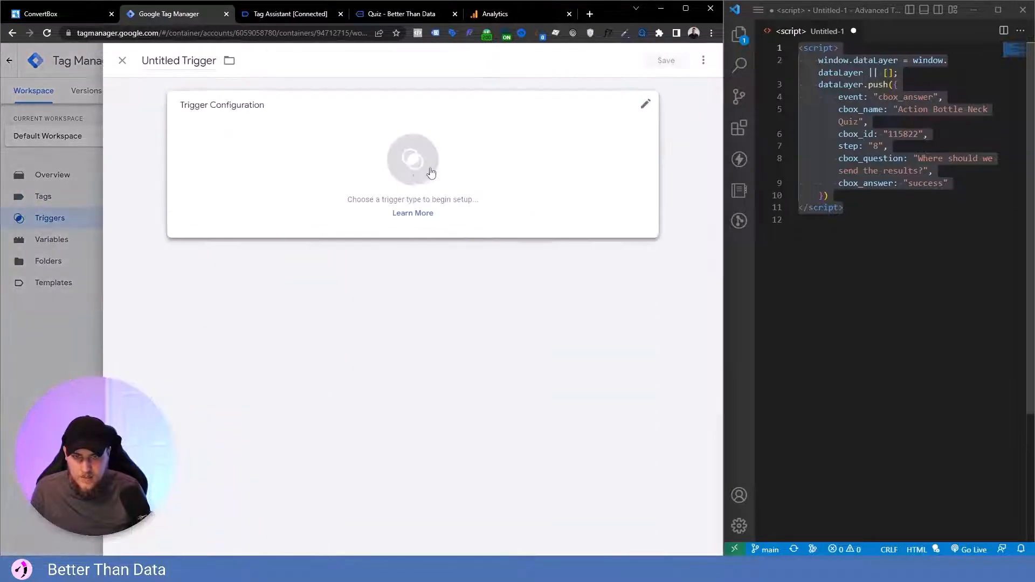
{"action": "left_click", "coordinate": [425, 170]}
{"action": "scroll", "coordinate": [555, 210], "scroll_direction": "down", "scroll_amount": 3}
{"action": "left_click", "coordinate": [561, 420]}
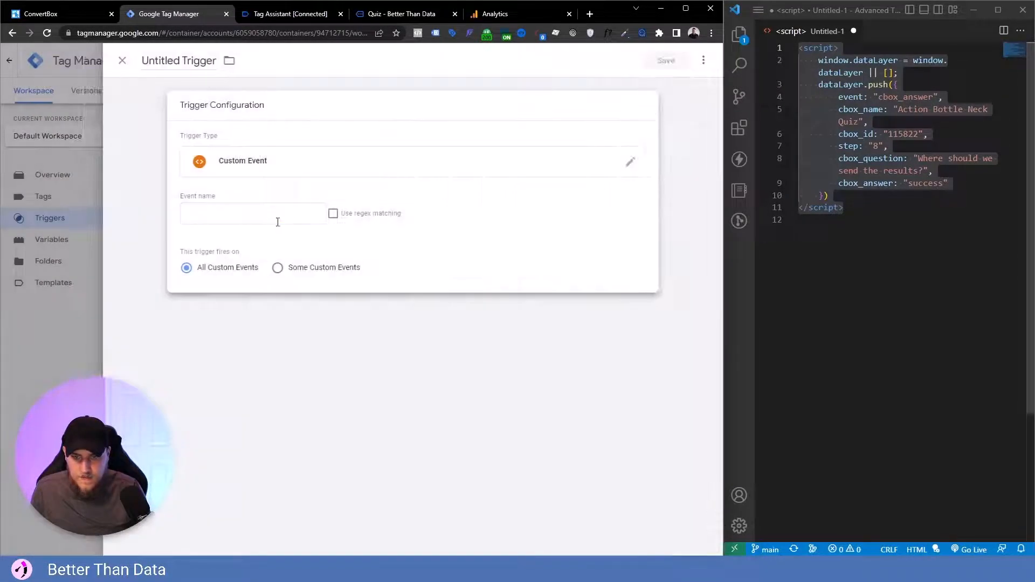
{"action": "left_click", "coordinate": [277, 220]}
{"action": "key", "text": "ctrl+v"}
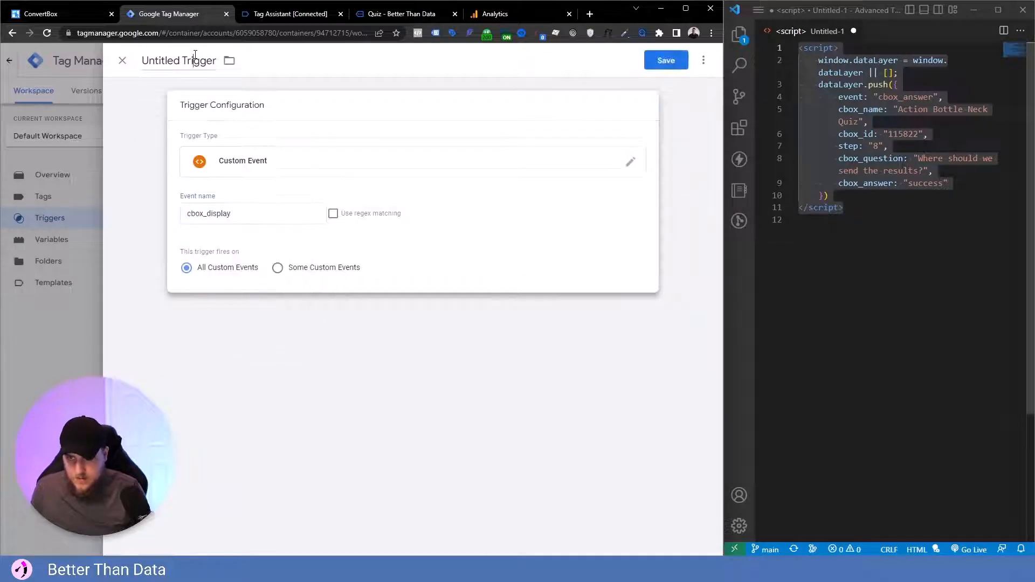
Step: Name the new trigger "dlv - cbox_display" and save it
{"action": "left_click", "coordinate": [187, 61]}
{"action": "type", "text": "dlv -"}
{"action": "key", "text": "ctrl+v"}
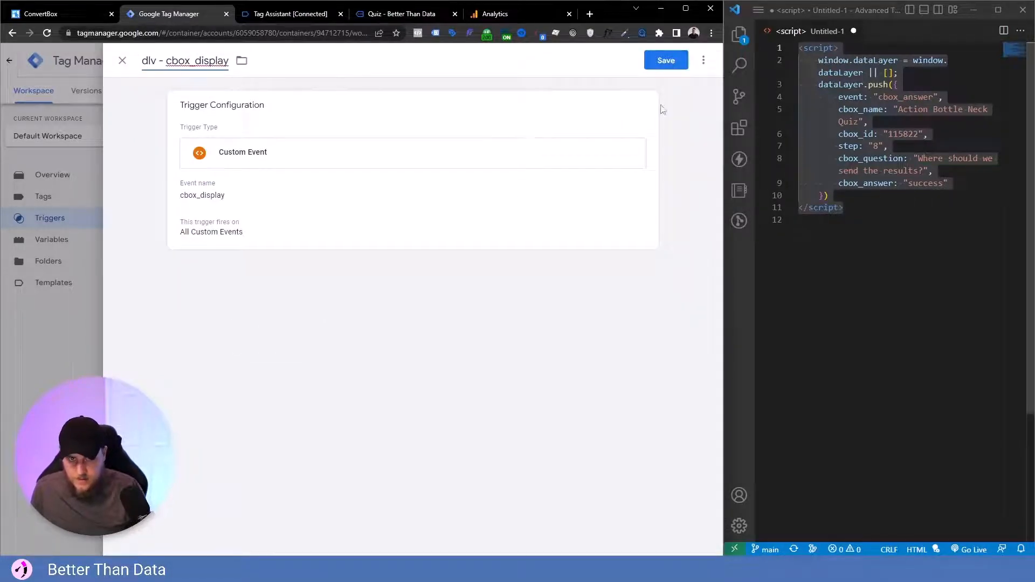
{"action": "left_click", "coordinate": [666, 60]}
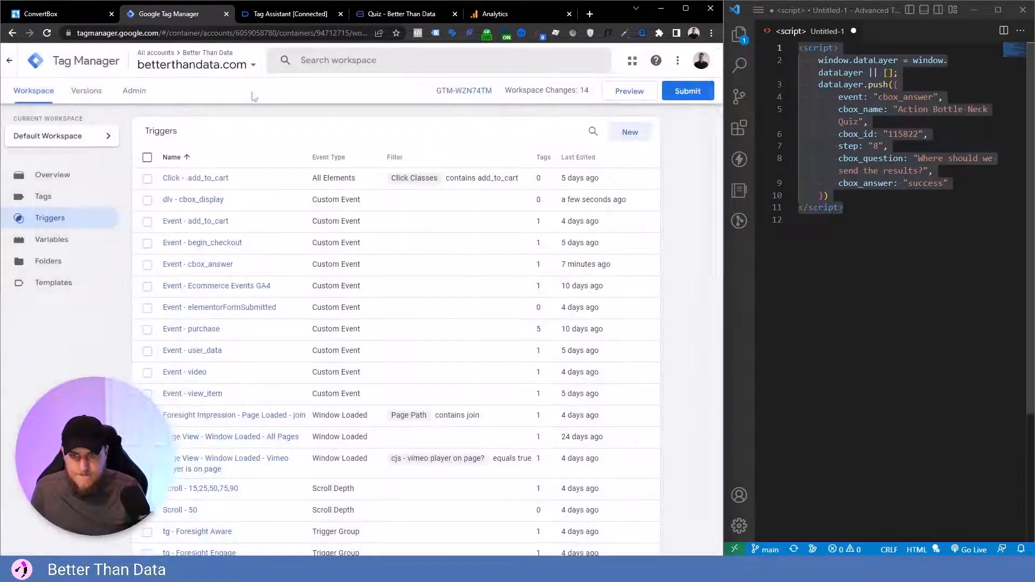
Step: Open the GA4 - convertbox tag and add dlv - cbox_display as a second firing trigger
{"action": "left_click", "coordinate": [85, 198]}
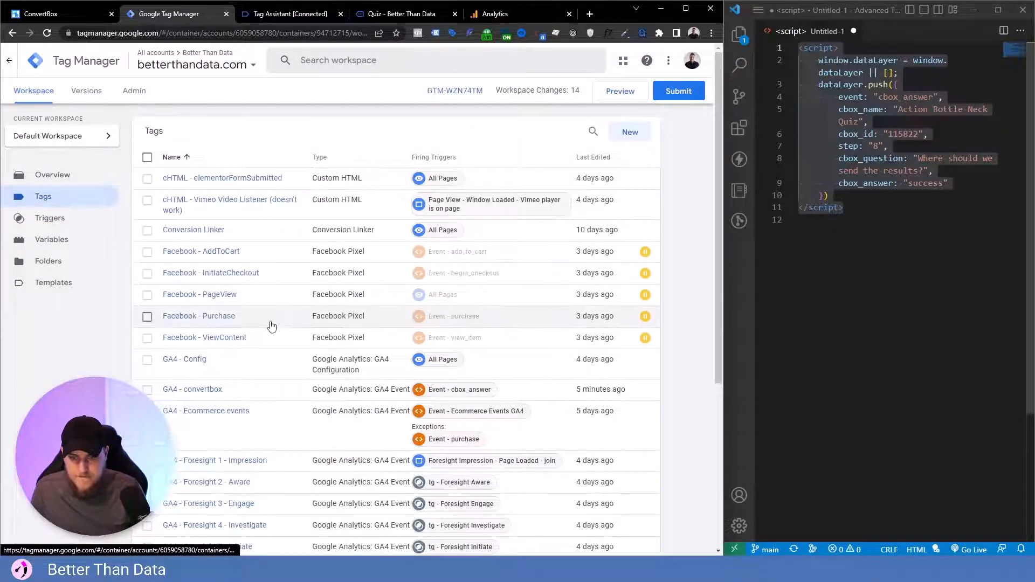
{"action": "left_click", "coordinate": [206, 395]}
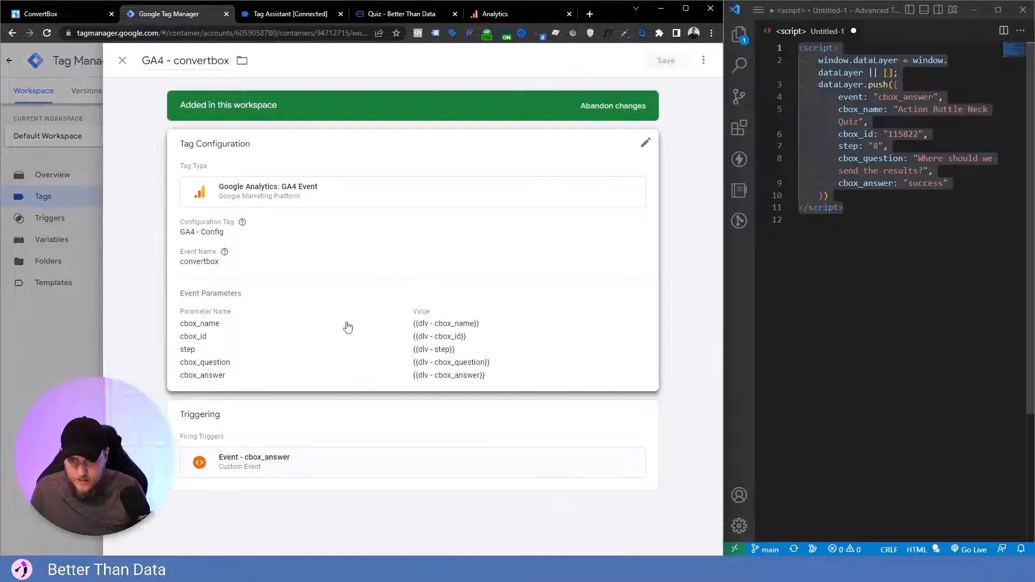
{"action": "left_click", "coordinate": [348, 327]}
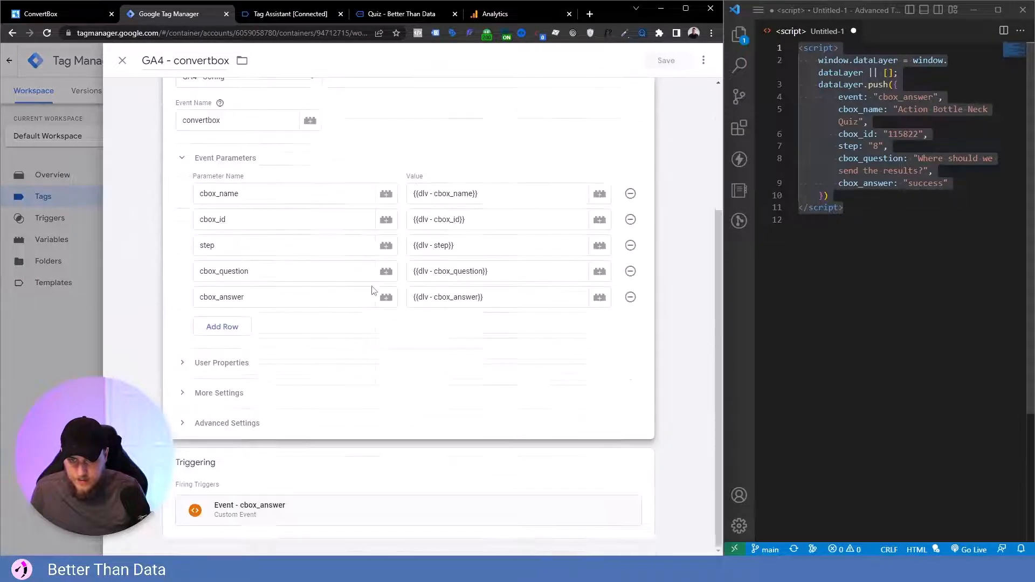
{"action": "scroll", "coordinate": [326, 259], "scroll_direction": "up", "scroll_amount": 3}
{"action": "scroll", "coordinate": [201, 296], "scroll_direction": "down", "scroll_amount": 3}
{"action": "left_click", "coordinate": [359, 482]}
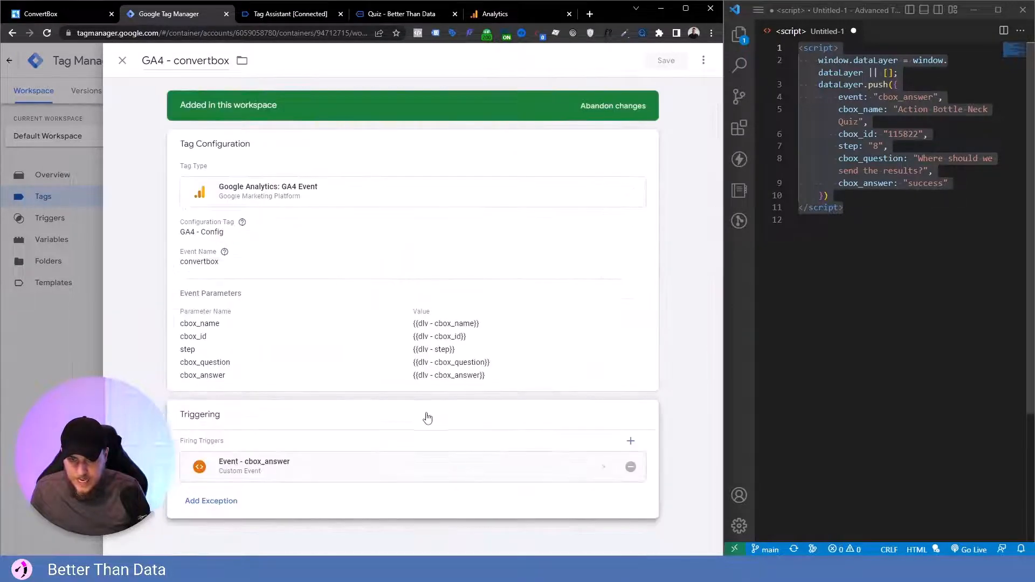
{"action": "left_click", "coordinate": [627, 441]}
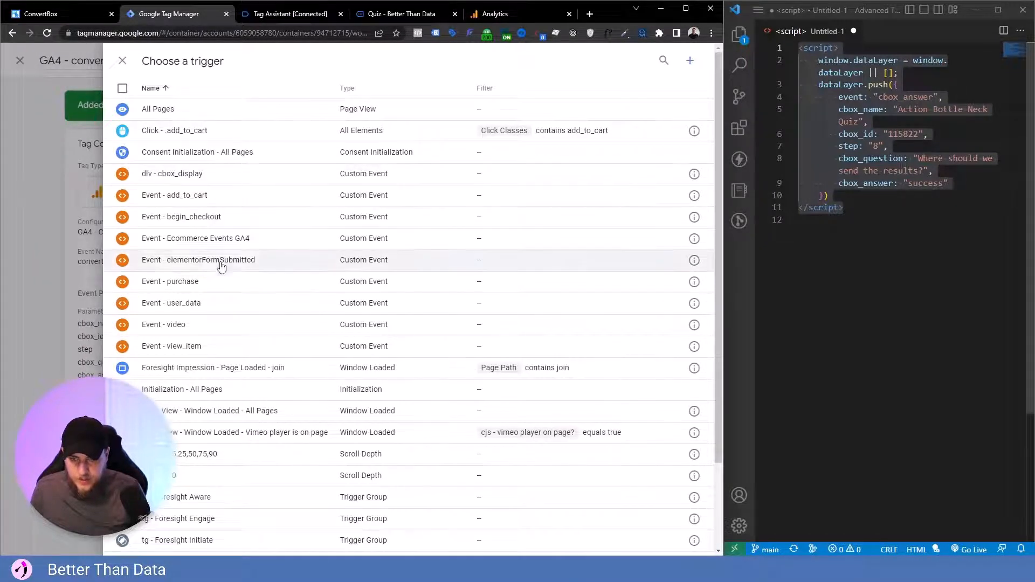
{"action": "left_click", "coordinate": [185, 175]}
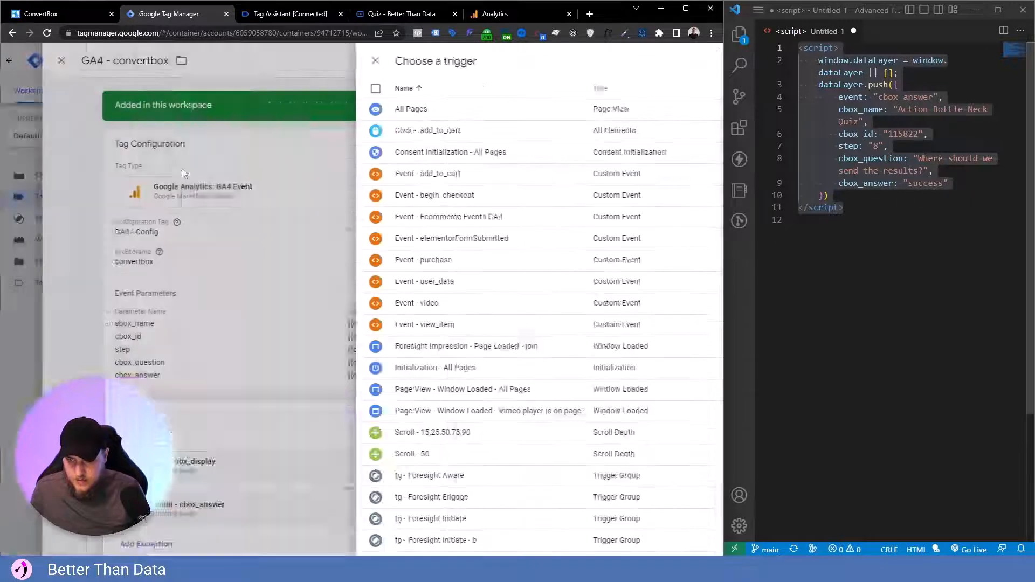
Step: Review the GA4 - convertbox tag's event parameters, particularly the step value, and save the tag
{"action": "left_click", "coordinate": [324, 341]}
{"action": "scroll", "coordinate": [395, 323], "scroll_direction": "down", "scroll_amount": 3}
{"action": "scroll", "coordinate": [377, 331], "scroll_direction": "up", "scroll_amount": 3}
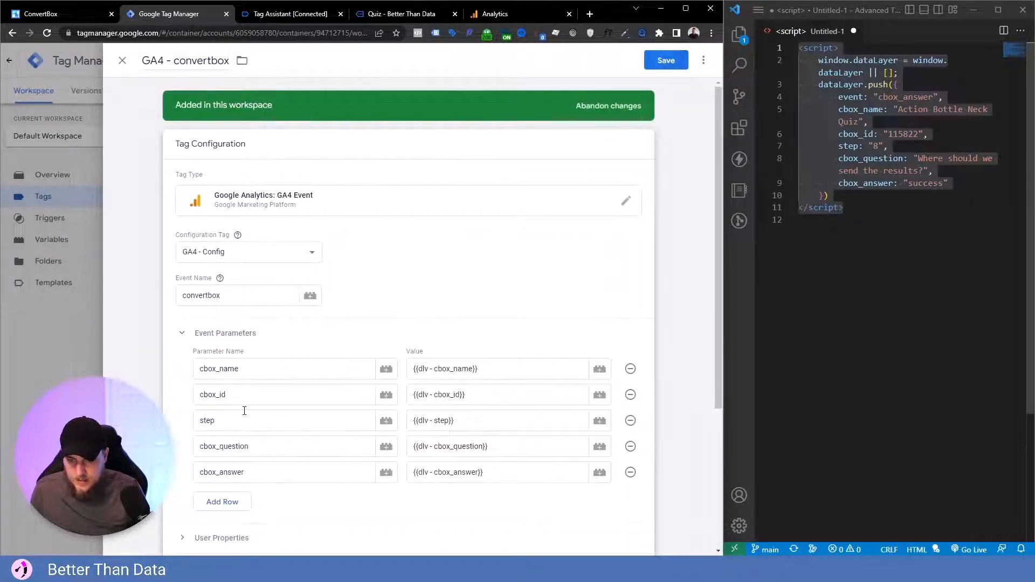
{"action": "left_click_drag", "start_coordinate": [464, 422], "coordinate": [391, 423]}
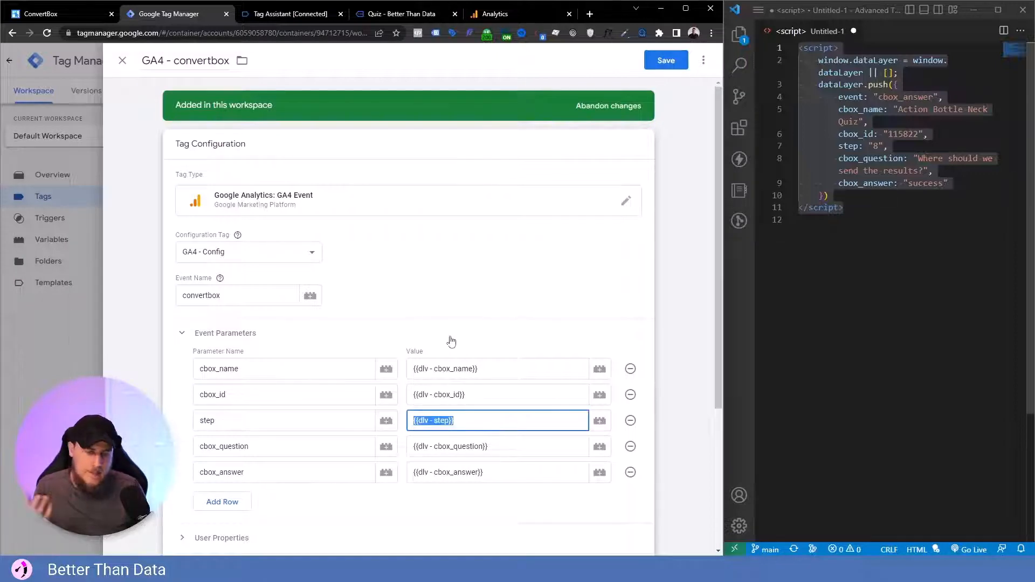
{"action": "scroll", "coordinate": [478, 342], "scroll_direction": "down", "scroll_amount": 3}
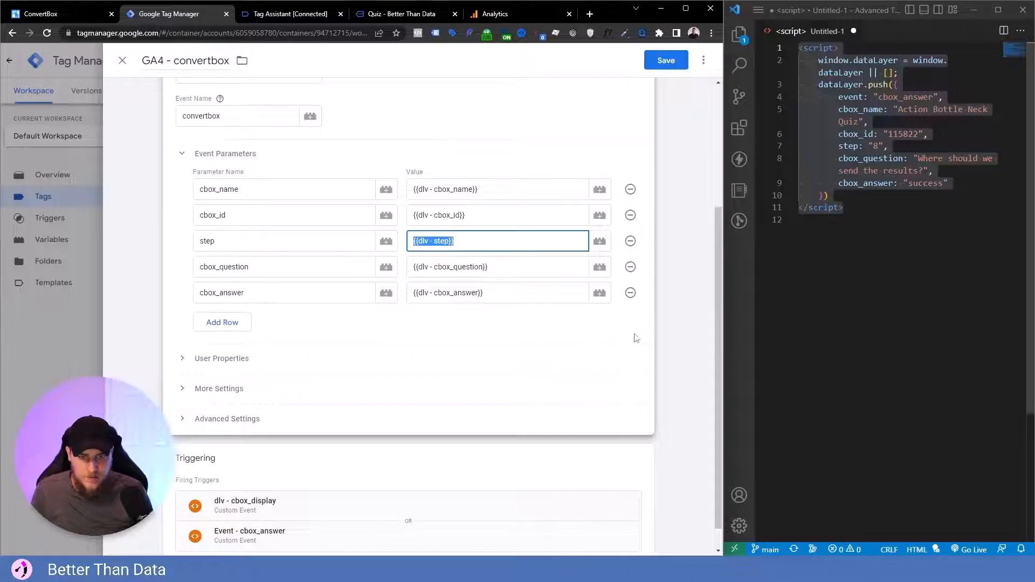
{"action": "scroll", "coordinate": [625, 291], "scroll_direction": "up", "scroll_amount": 3}
{"action": "left_click", "coordinate": [667, 60]}
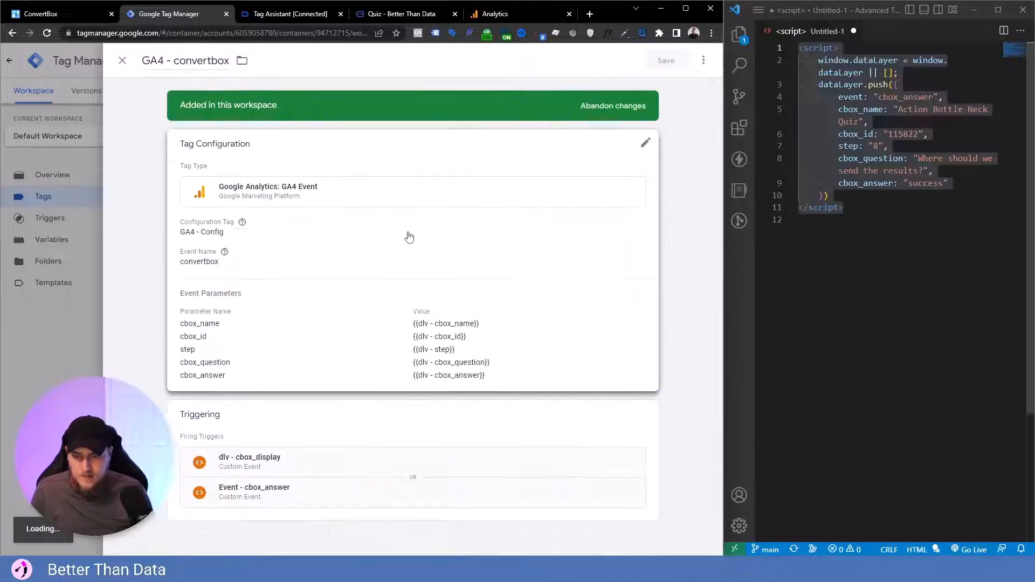
Step: Preview the container in Tag Assistant and check the GA4 - convertbox tag's parameters and firing triggers on the cbox_display event
{"action": "left_click", "coordinate": [627, 93]}
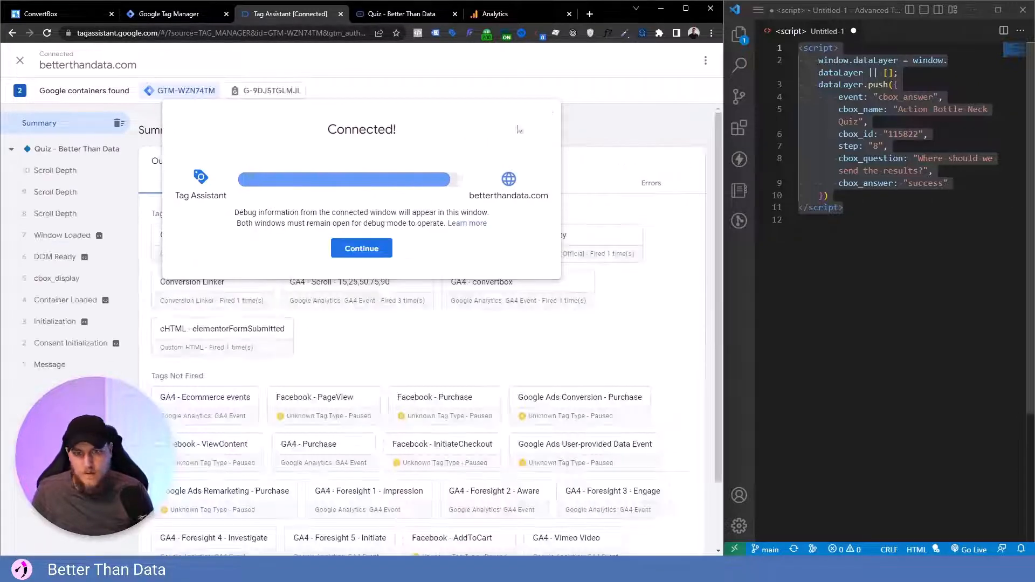
{"action": "left_click", "coordinate": [374, 248]}
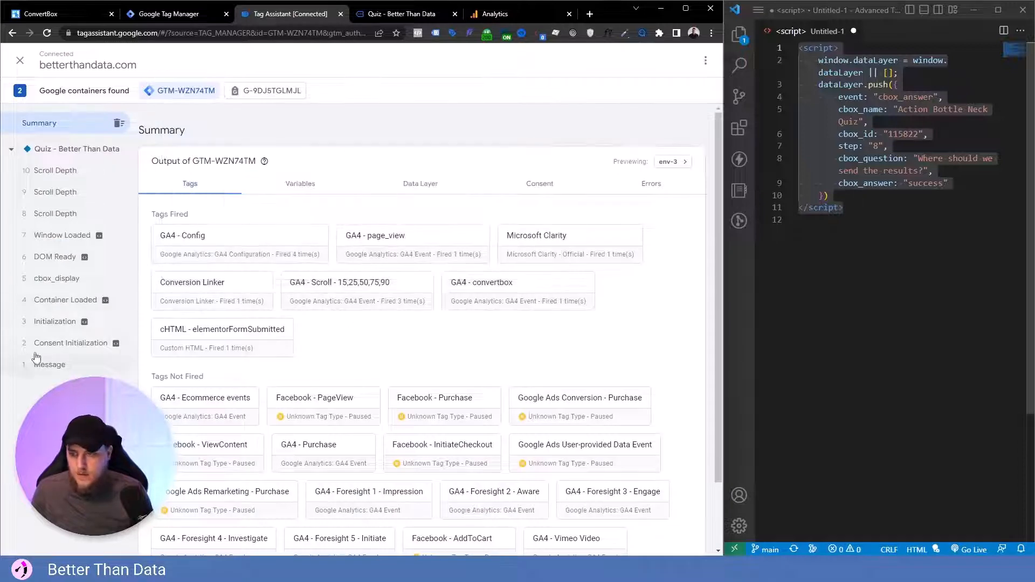
{"action": "left_click", "coordinate": [59, 278]}
{"action": "left_click", "coordinate": [200, 318]}
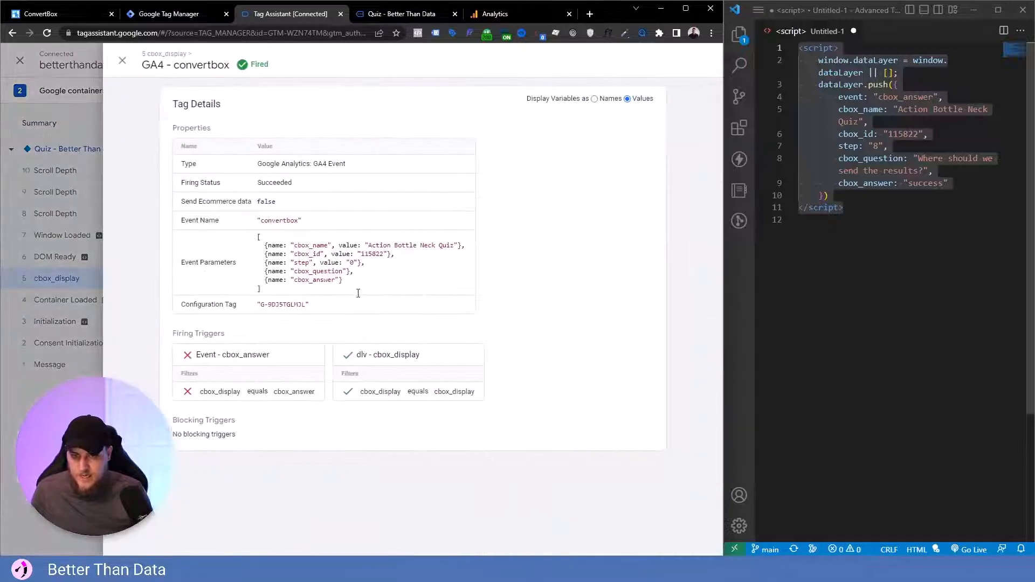
{"action": "left_click_drag", "start_coordinate": [368, 246], "coordinate": [316, 264]}
{"action": "left_click", "coordinate": [315, 265]}
{"action": "left_click", "coordinate": [126, 64]}
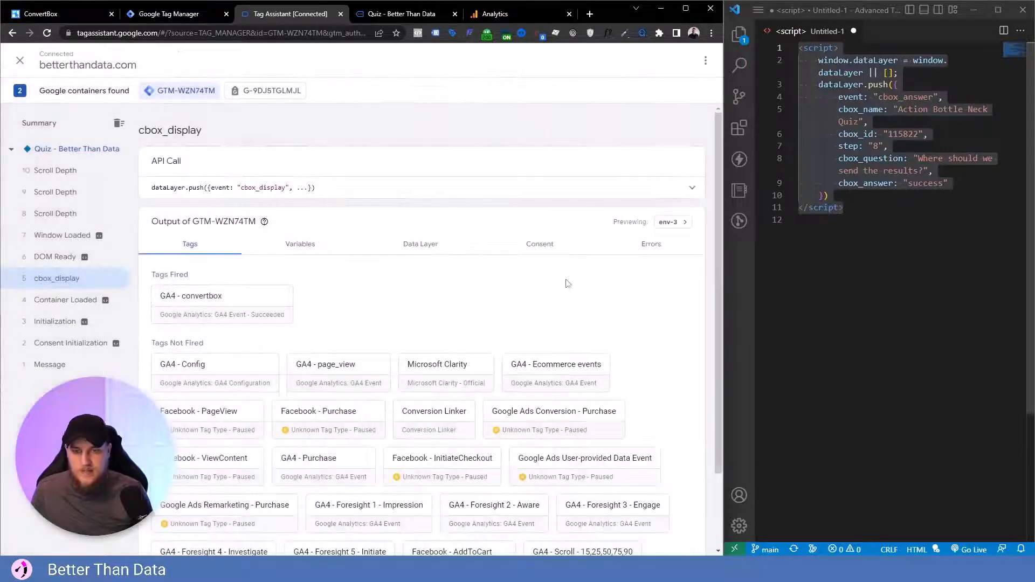